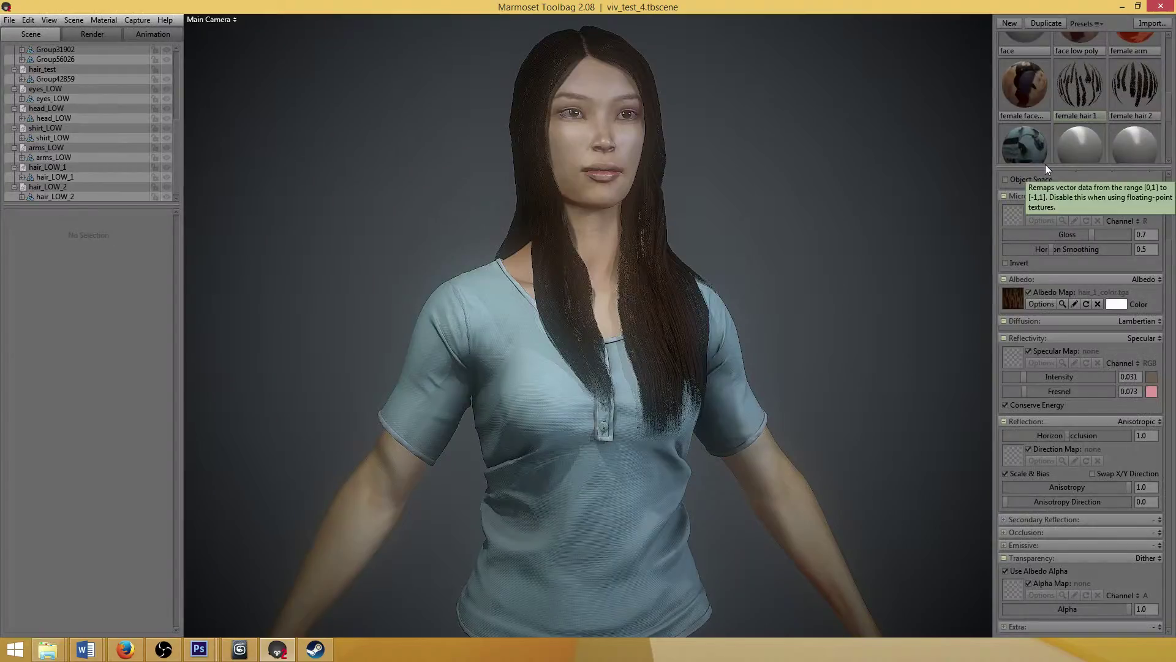
Switch to Photoshop, maximize the hair texture document and brush brown hair strokes on Layer 4 over the straight strand beside the wavy one
{"action": "left_click_drag", "start_coordinate": [1058, 204], "coordinate": [1060, 385]}
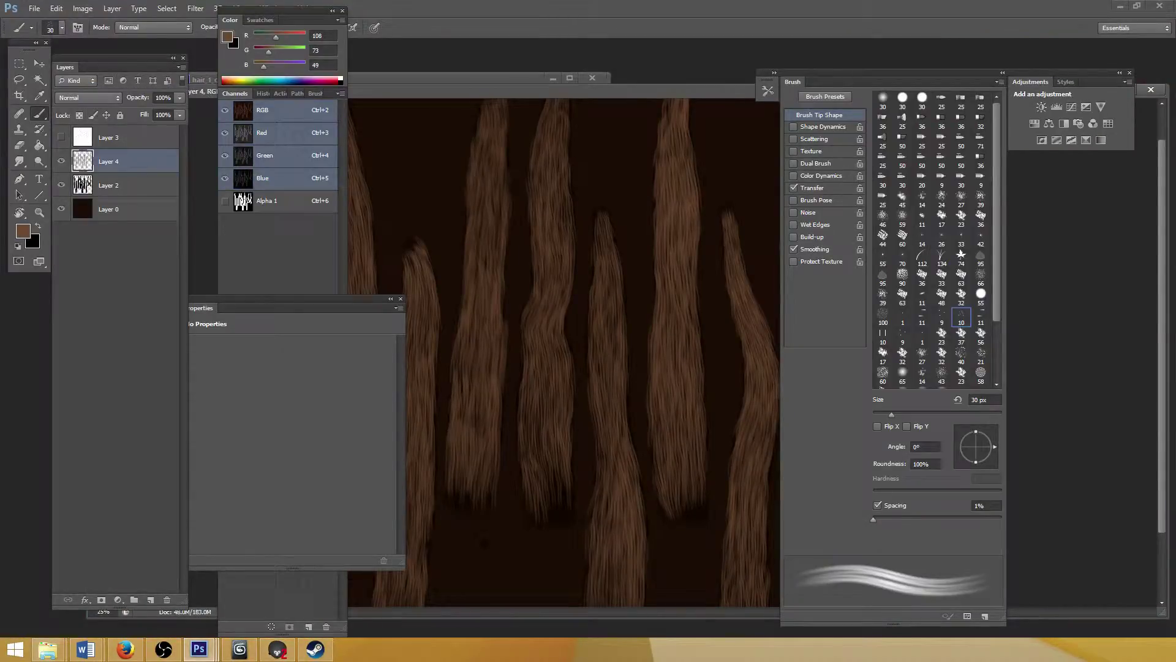
{"action": "double_click", "coordinate": [473, 84]}
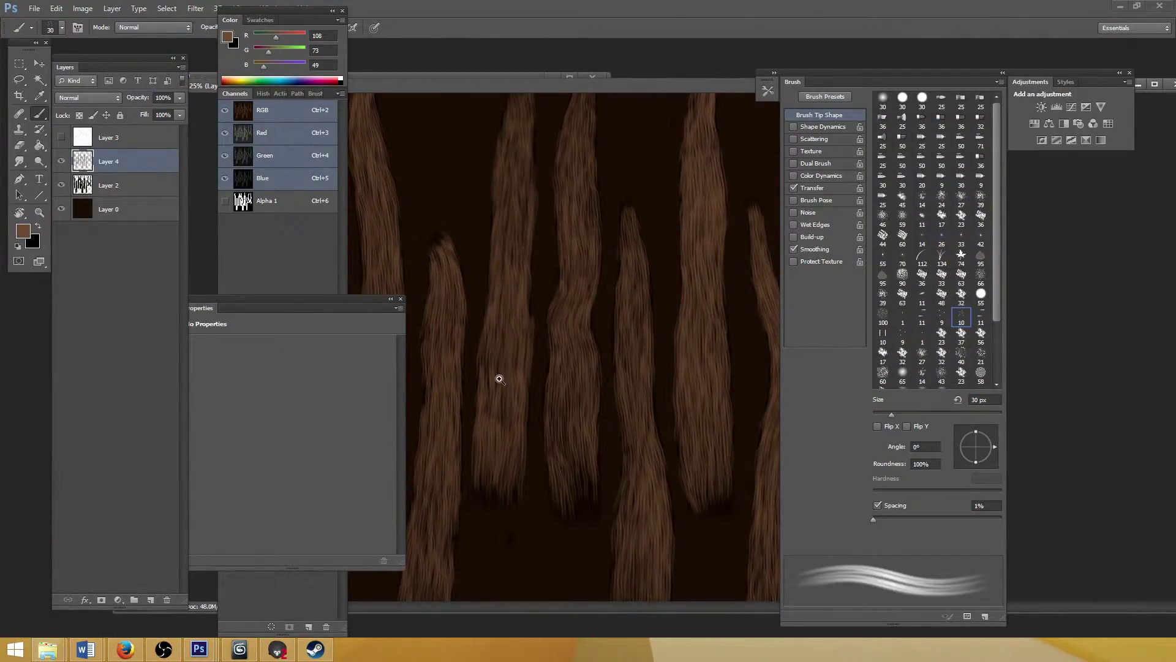
{"action": "scroll", "coordinate": [499, 379], "scroll_direction": "up", "scroll_amount": 1}
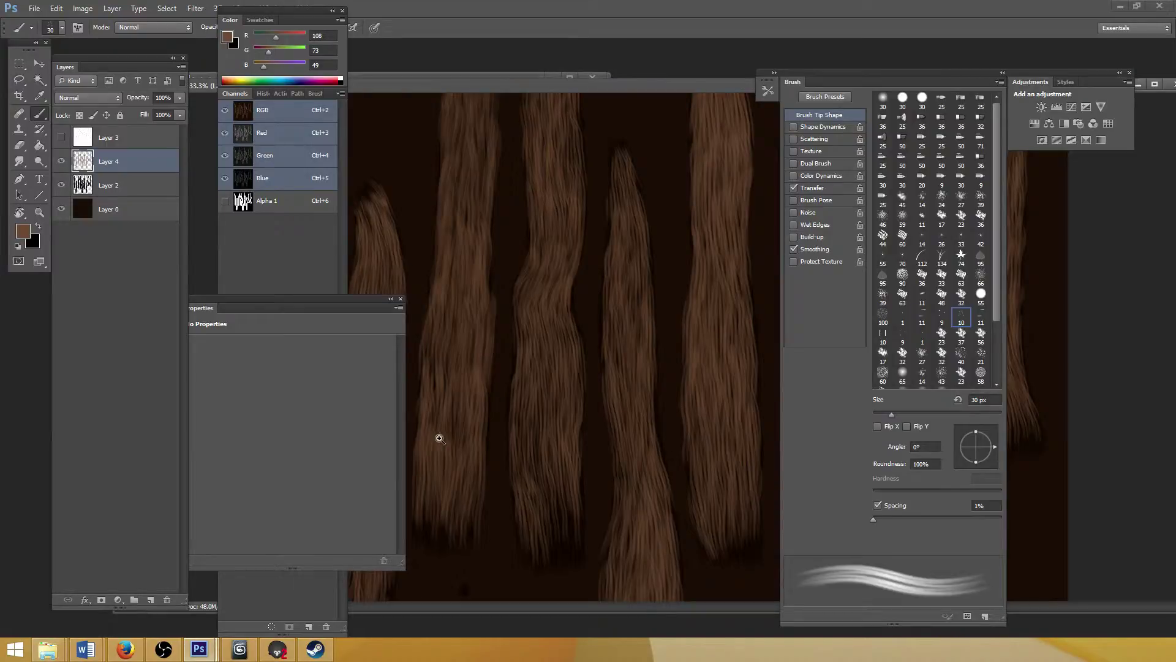
{"action": "key", "text": "ctrl+plus"}
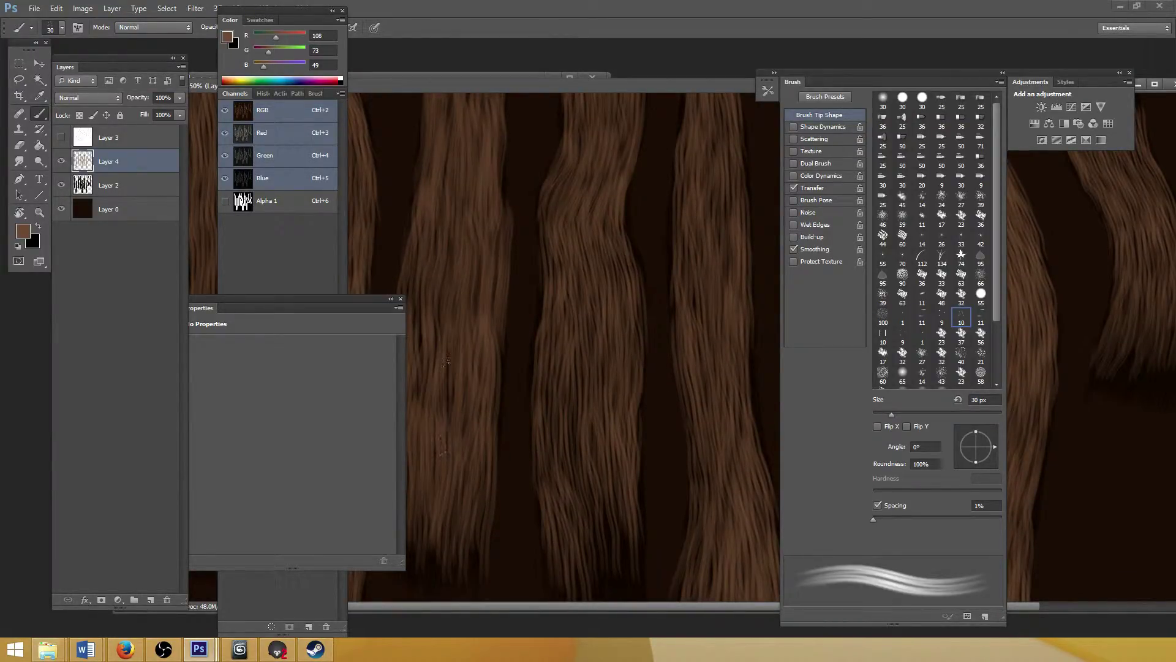
{"action": "mouse_move", "coordinate": [462, 318]}
{"action": "left_mouse_down"}
{"action": "mouse_move", "coordinate": [477, 439]}
{"action": "mouse_move", "coordinate": [467, 348]}
{"action": "mouse_move", "coordinate": [449, 466]}
{"action": "mouse_move", "coordinate": [456, 411]}
{"action": "left_mouse_up"}
{"action": "left_click_drag", "start_coordinate": [420, 455], "coordinate": [423, 375]}
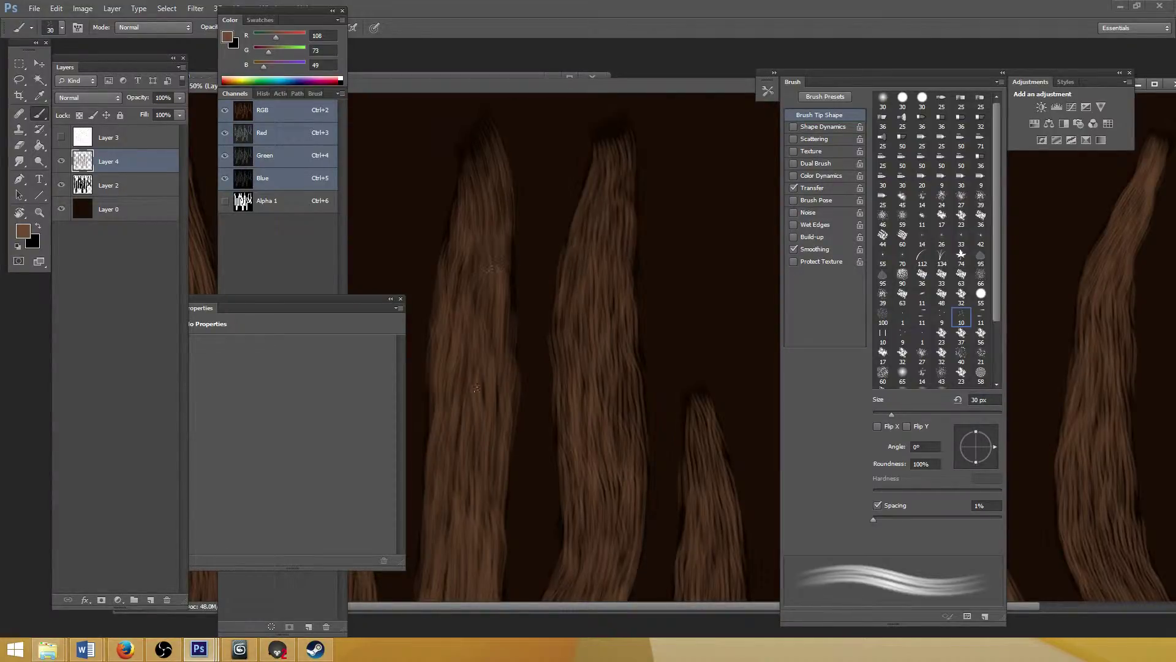
Paint fine brown strokes on Layer 4 along the upper half of the long wavy hair strand
{"action": "left_click_drag", "start_coordinate": [552, 392], "coordinate": [499, 355]}
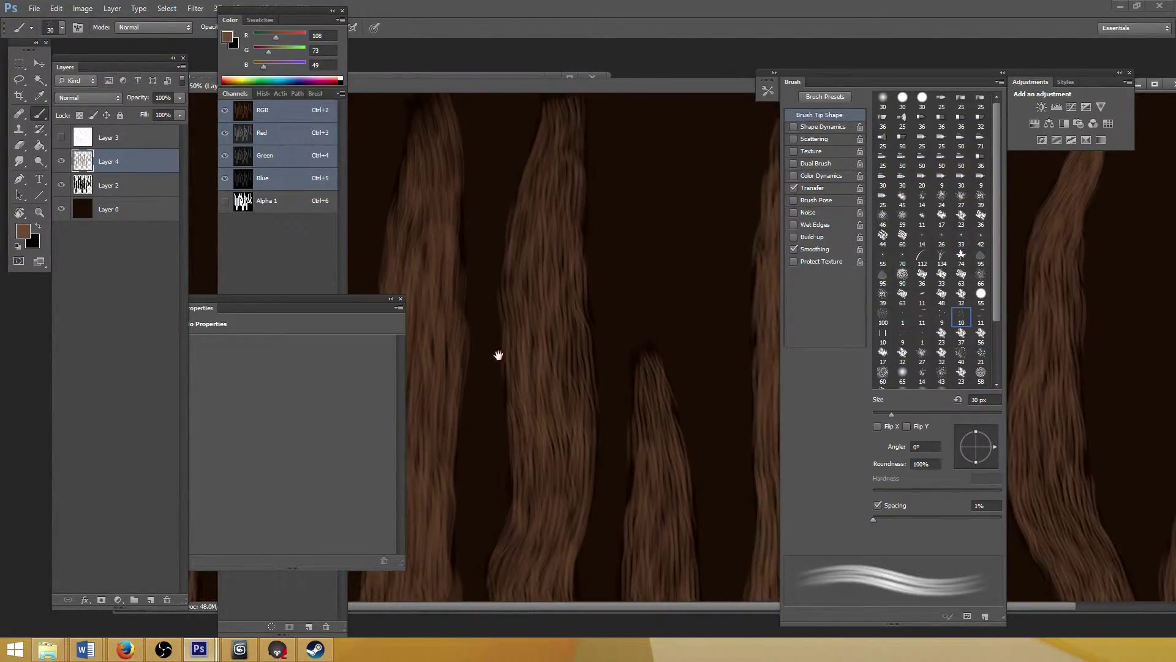
{"action": "mouse_move", "coordinate": [585, 403]}
{"action": "left_mouse_down"}
{"action": "mouse_move", "coordinate": [549, 420]}
{"action": "mouse_move", "coordinate": [514, 330]}
{"action": "left_mouse_up"}
{"action": "mouse_move", "coordinate": [532, 409]}
{"action": "left_mouse_down"}
{"action": "mouse_move", "coordinate": [518, 316]}
{"action": "mouse_move", "coordinate": [528, 300]}
{"action": "left_mouse_up"}
{"action": "left_click_drag", "start_coordinate": [538, 433], "coordinate": [543, 452]}
{"action": "mouse_move", "coordinate": [539, 411]}
{"action": "left_mouse_down"}
{"action": "mouse_move", "coordinate": [514, 308]}
{"action": "mouse_move", "coordinate": [539, 347]}
{"action": "mouse_move", "coordinate": [535, 410]}
{"action": "mouse_move", "coordinate": [524, 311]}
{"action": "mouse_move", "coordinate": [505, 422]}
{"action": "mouse_move", "coordinate": [486, 318]}
{"action": "mouse_move", "coordinate": [488, 410]}
{"action": "mouse_move", "coordinate": [484, 269]}
{"action": "left_mouse_up"}
{"action": "mouse_move", "coordinate": [500, 337]}
{"action": "left_mouse_down"}
{"action": "mouse_move", "coordinate": [506, 361]}
{"action": "mouse_move", "coordinate": [490, 320]}
{"action": "left_mouse_up"}
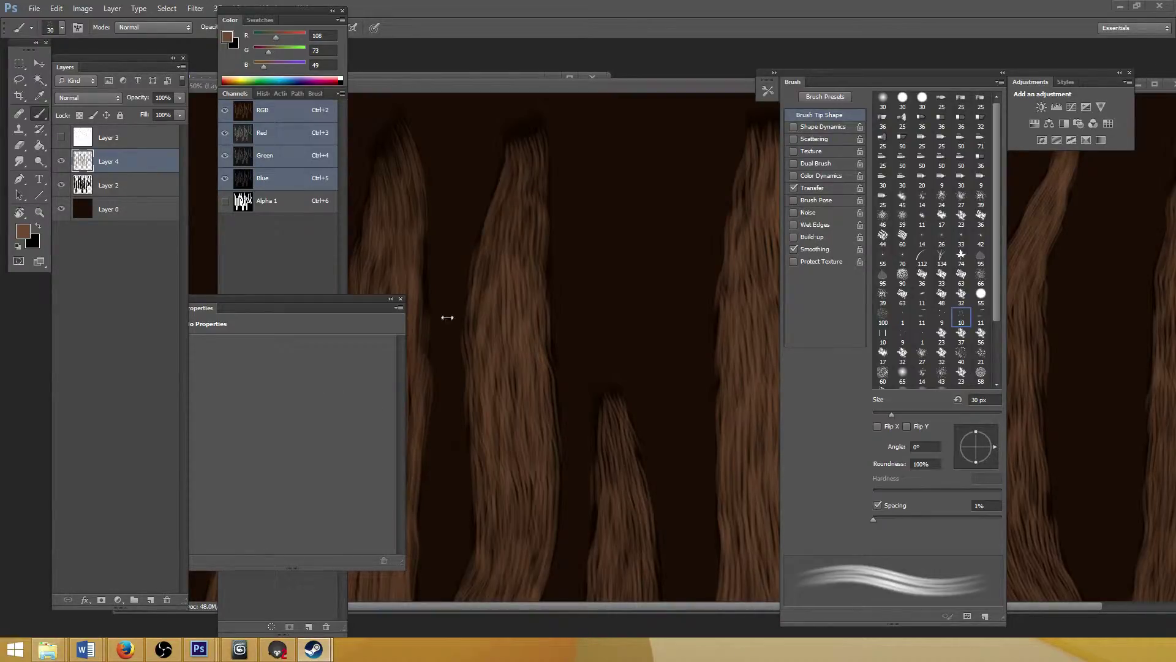
Layer more short upward strokes below the tip of the wavy strand with the 30 px brush
{"action": "mouse_move", "coordinate": [510, 271]}
{"action": "left_mouse_down"}
{"action": "mouse_move", "coordinate": [478, 316]}
{"action": "mouse_move", "coordinate": [452, 319]}
{"action": "mouse_move", "coordinate": [466, 210]}
{"action": "left_mouse_up"}
{"action": "key", "text": "space"}
{"action": "left_click_drag", "start_coordinate": [455, 290], "coordinate": [481, 168]}
{"action": "mouse_move", "coordinate": [481, 257]}
{"action": "left_mouse_down"}
{"action": "mouse_move", "coordinate": [493, 158]}
{"action": "mouse_move", "coordinate": [507, 175]}
{"action": "left_mouse_up"}
{"action": "left_click_drag", "start_coordinate": [475, 256], "coordinate": [481, 226]}
{"action": "mouse_move", "coordinate": [508, 309]}
{"action": "left_mouse_down"}
{"action": "mouse_move", "coordinate": [491, 244]}
{"action": "mouse_move", "coordinate": [499, 263]}
{"action": "left_mouse_up"}
{"action": "left_click_drag", "start_coordinate": [449, 302], "coordinate": [471, 371]}
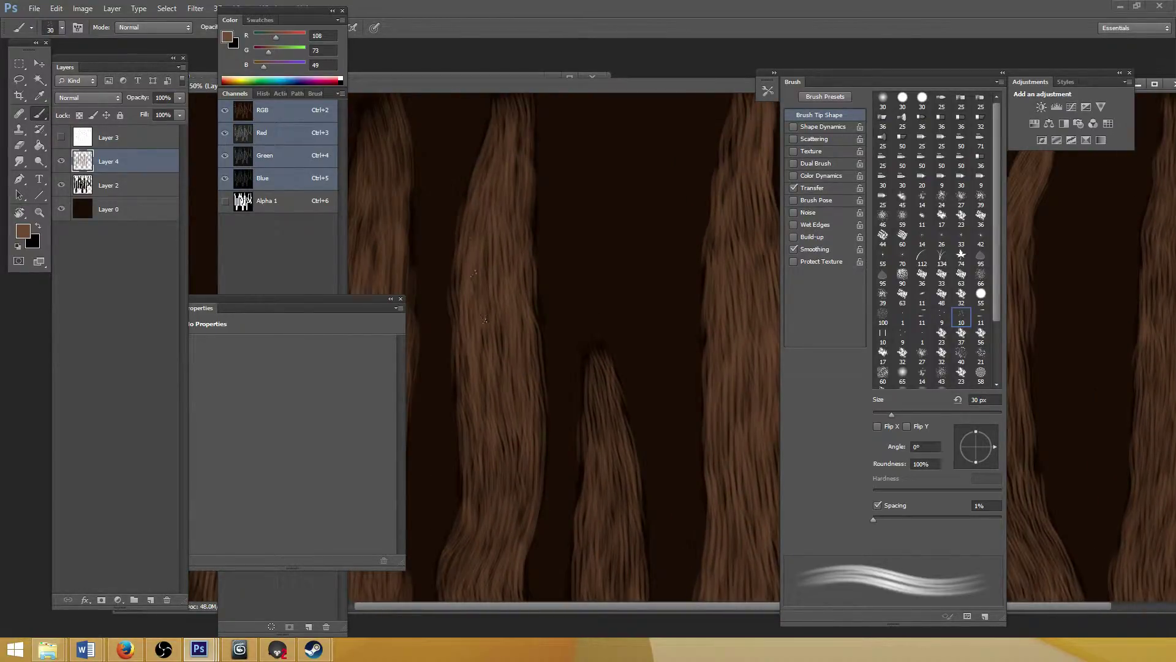
Add short brown hair strokes to the wavy strand just above its bend on Layer 4
{"action": "left_click_drag", "start_coordinate": [486, 319], "coordinate": [484, 276]}
{"action": "left_click_drag", "start_coordinate": [538, 385], "coordinate": [505, 251]}
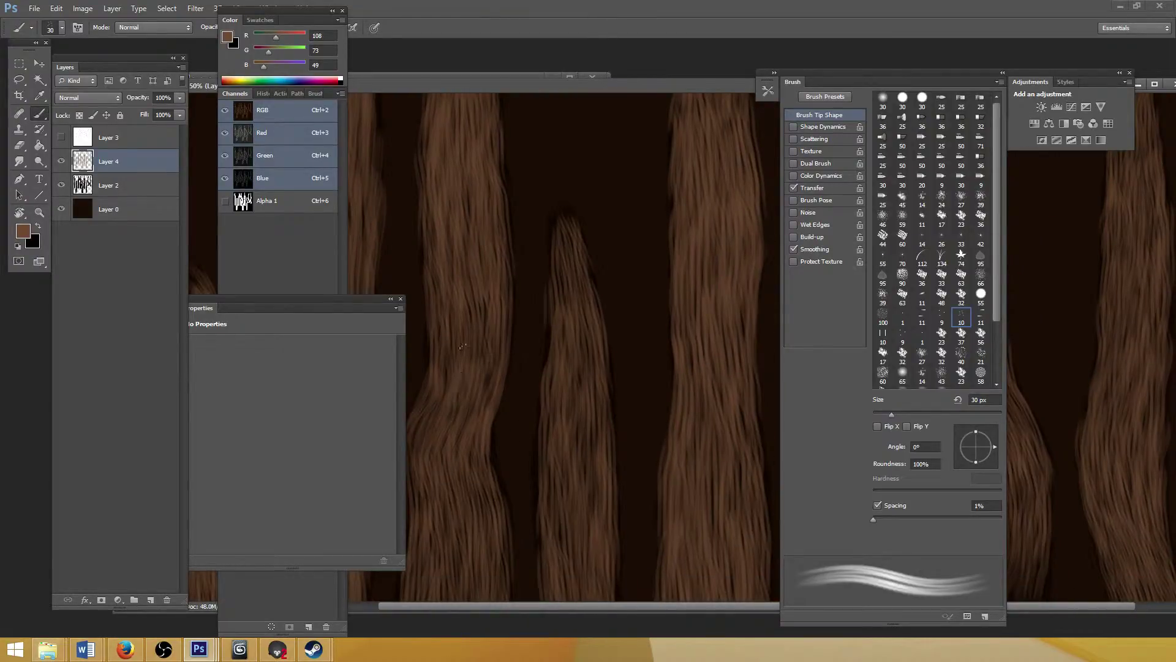
{"action": "left_click_drag", "start_coordinate": [463, 347], "coordinate": [467, 297]}
{"action": "left_click_drag", "start_coordinate": [478, 366], "coordinate": [476, 296]}
{"action": "left_click_drag", "start_coordinate": [448, 379], "coordinate": [452, 315]}
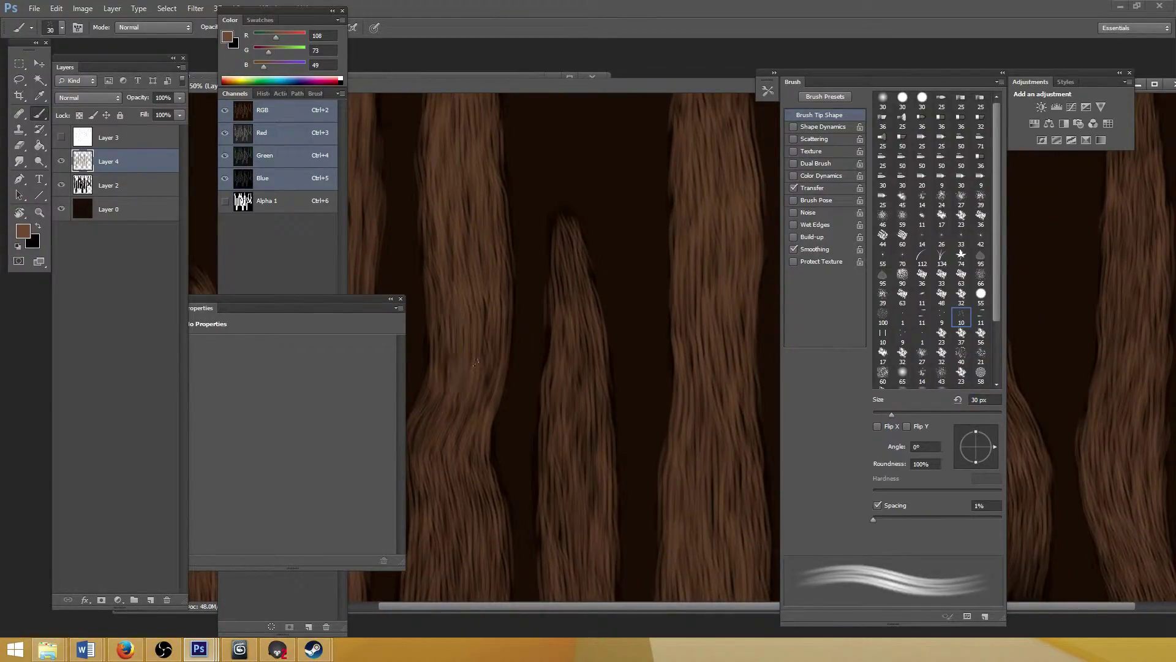
{"action": "left_click_drag", "start_coordinate": [485, 379], "coordinate": [487, 306]}
Show the UV wireframe on Layer 3 and hide the dark background on Layer 0
{"action": "key", "text": "ctrl+minus"}
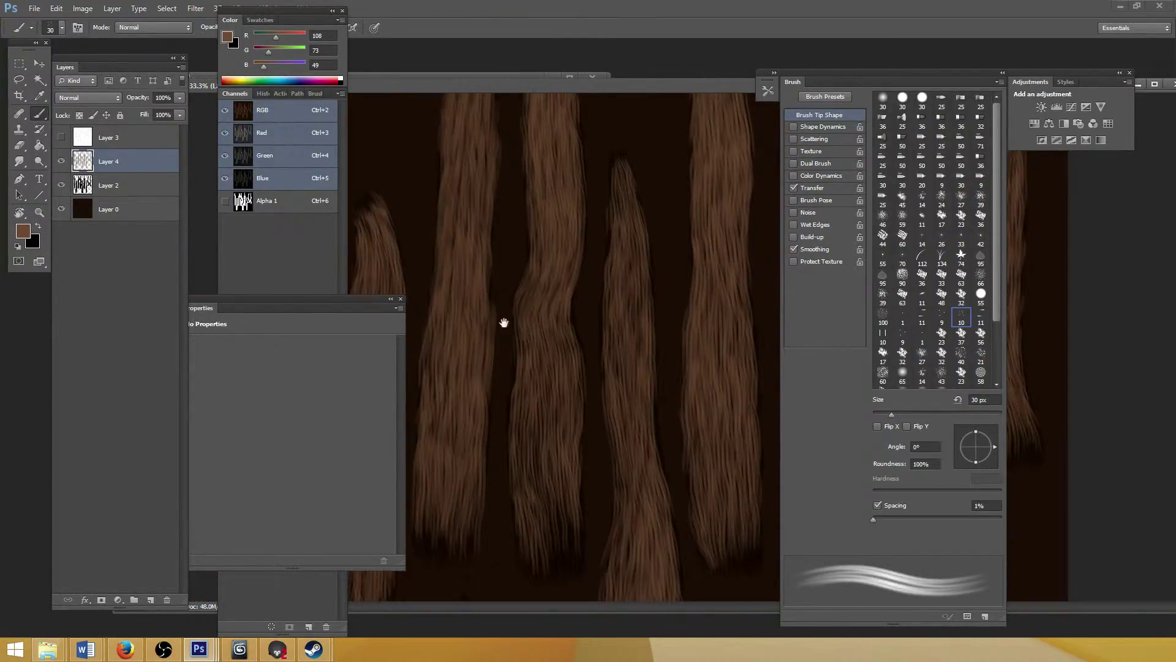
{"action": "key", "text": "ctrl+plus"}
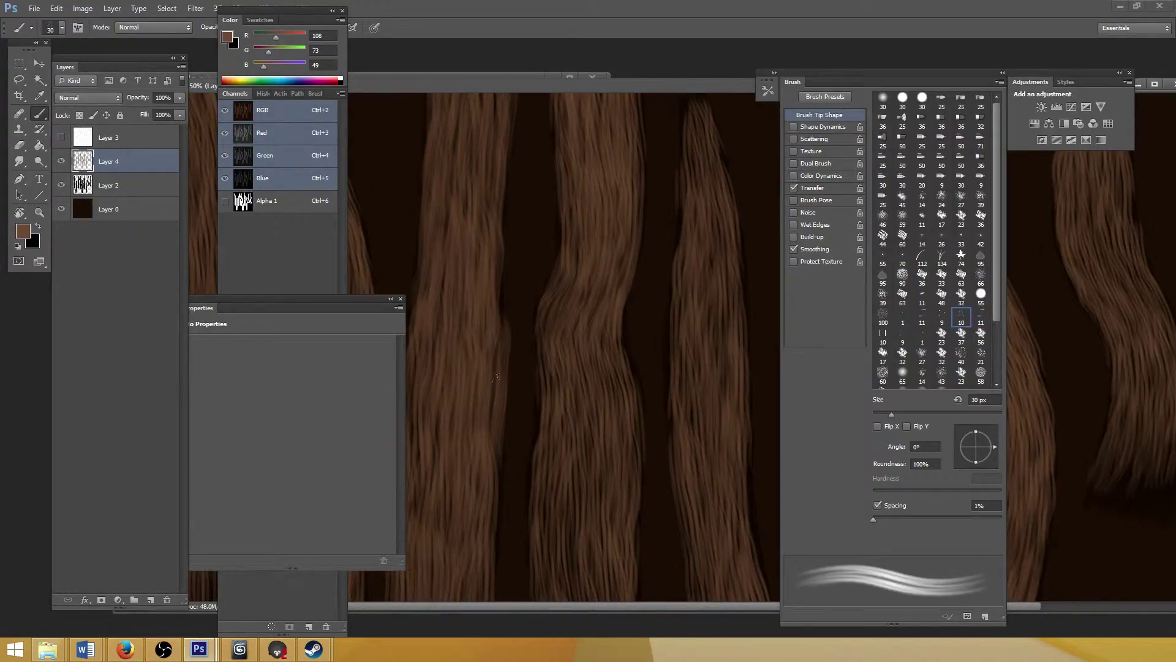
{"action": "key", "text": "ctrl+minus"}
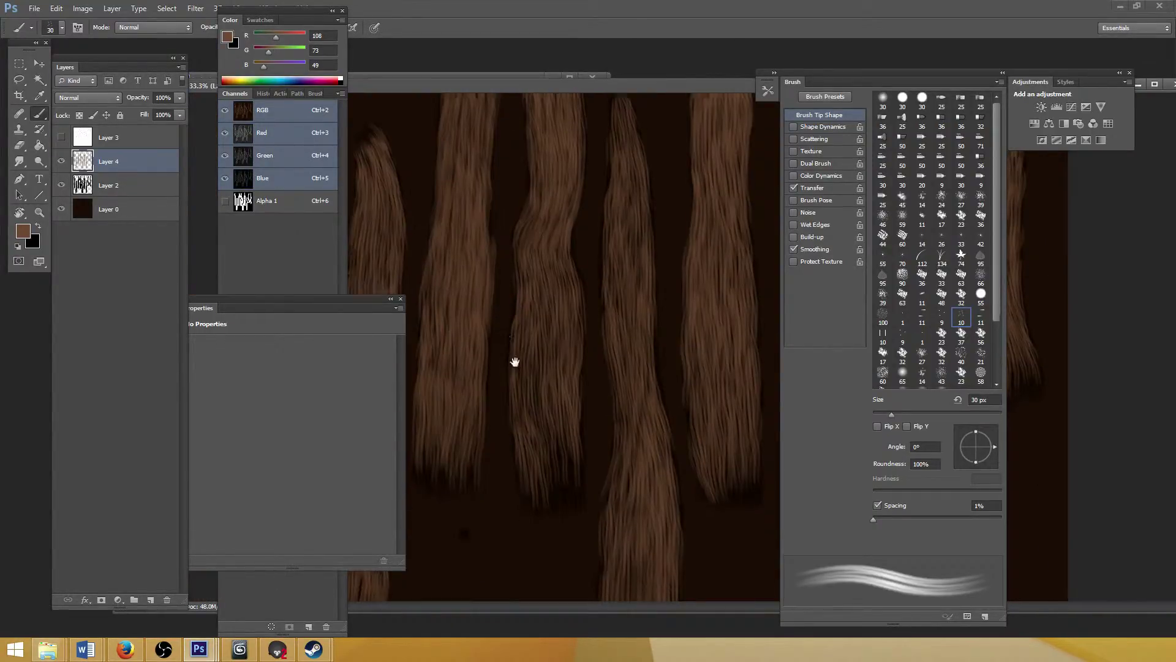
{"action": "key", "text": "ctrl+plus"}
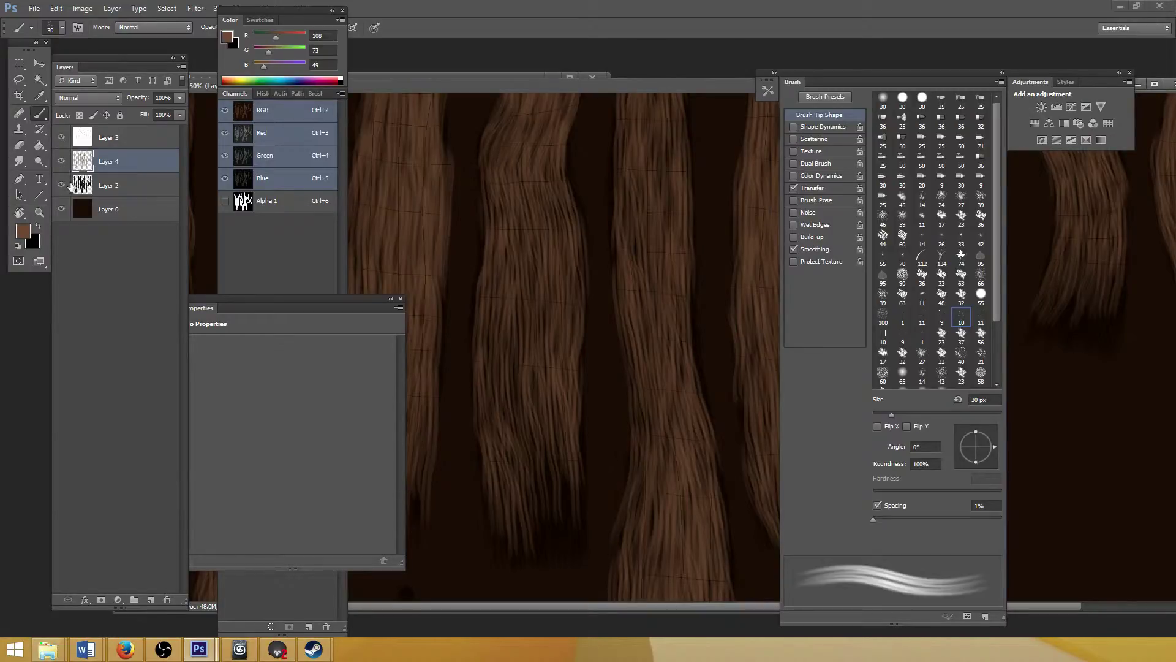
{"action": "left_click", "coordinate": [61, 209]}
Brush vertical hair strokes over the wavy strand's lower section and bend on Layer 4, using the wireframe as a guide
{"action": "mouse_move", "coordinate": [548, 391]}
{"action": "left_mouse_down"}
{"action": "mouse_move", "coordinate": [538, 383]}
{"action": "mouse_move", "coordinate": [547, 395]}
{"action": "left_mouse_up"}
{"action": "scroll", "coordinate": [549, 408], "scroll_direction": "up", "scroll_amount": 1}
{"action": "scroll", "coordinate": [547, 405], "scroll_direction": "down", "scroll_amount": 1}
{"action": "mouse_move", "coordinate": [510, 438]}
{"action": "left_mouse_down"}
{"action": "mouse_move", "coordinate": [504, 329]}
{"action": "mouse_move", "coordinate": [488, 340]}
{"action": "mouse_move", "coordinate": [488, 309]}
{"action": "left_mouse_up"}
{"action": "left_click_drag", "start_coordinate": [484, 354], "coordinate": [480, 323]}
{"action": "left_click_drag", "start_coordinate": [496, 304], "coordinate": [499, 333]}
{"action": "left_click_drag", "start_coordinate": [518, 397], "coordinate": [522, 287]}
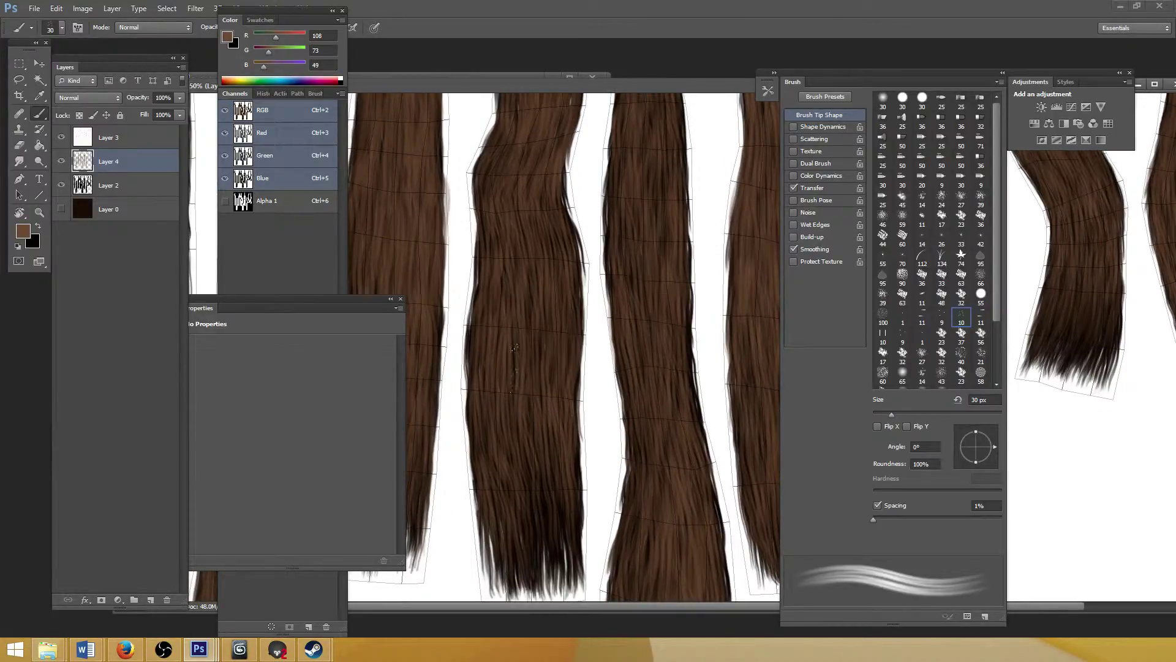
{"action": "scroll", "coordinate": [539, 368], "scroll_direction": "up", "scroll_amount": 2}
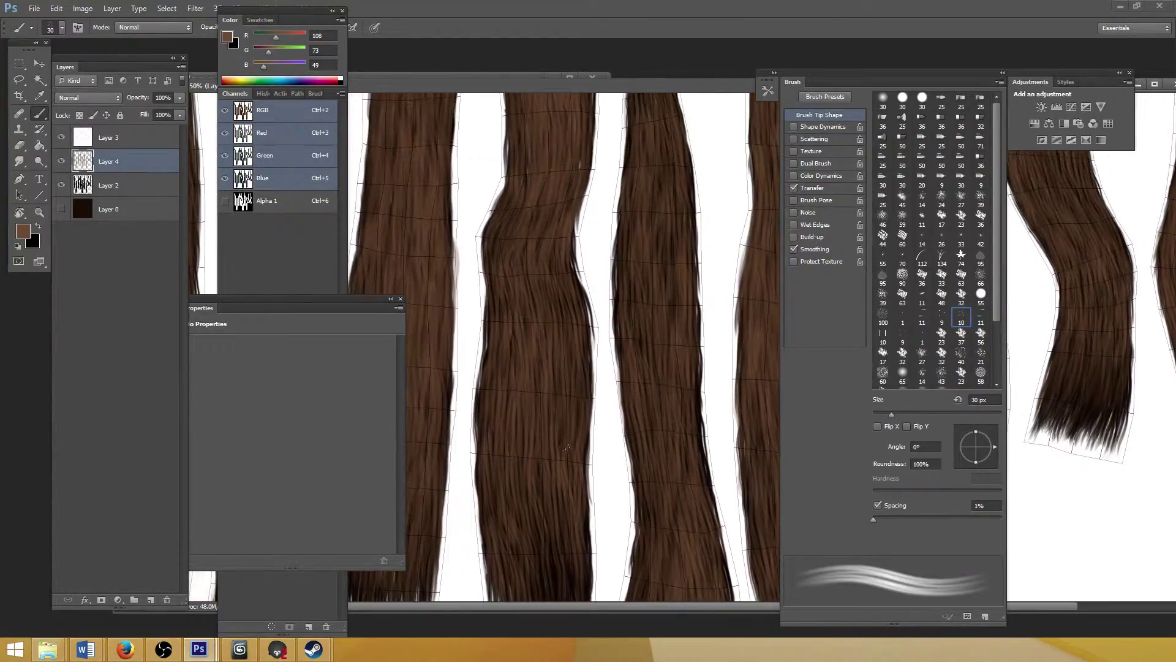
{"action": "scroll", "coordinate": [546, 251], "scroll_direction": "up", "scroll_amount": 1}
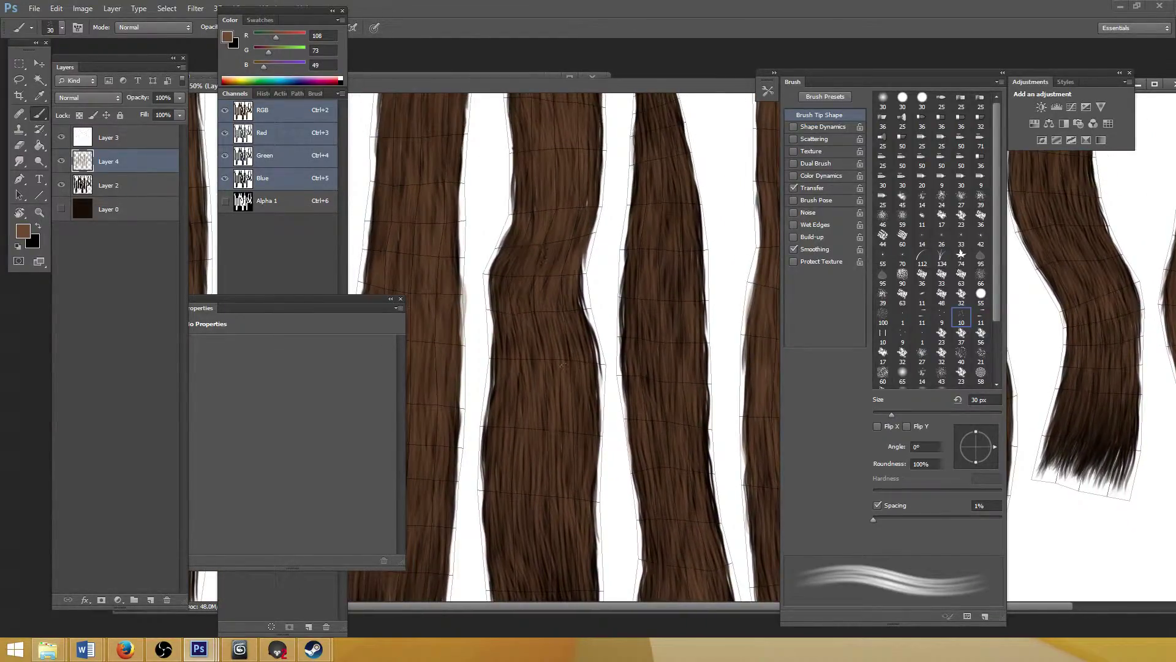
{"action": "left_click_drag", "start_coordinate": [564, 261], "coordinate": [561, 353]}
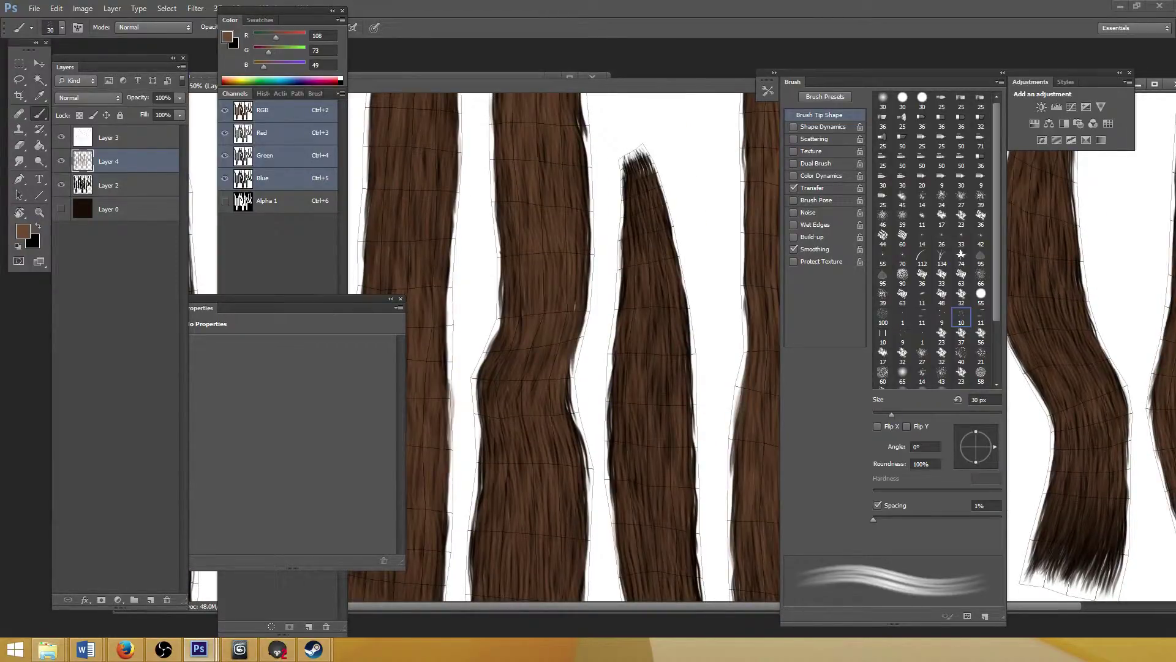
Switch to File Explorer and open Local Disk (E:)
{"action": "key", "text": "alt+Tab"}
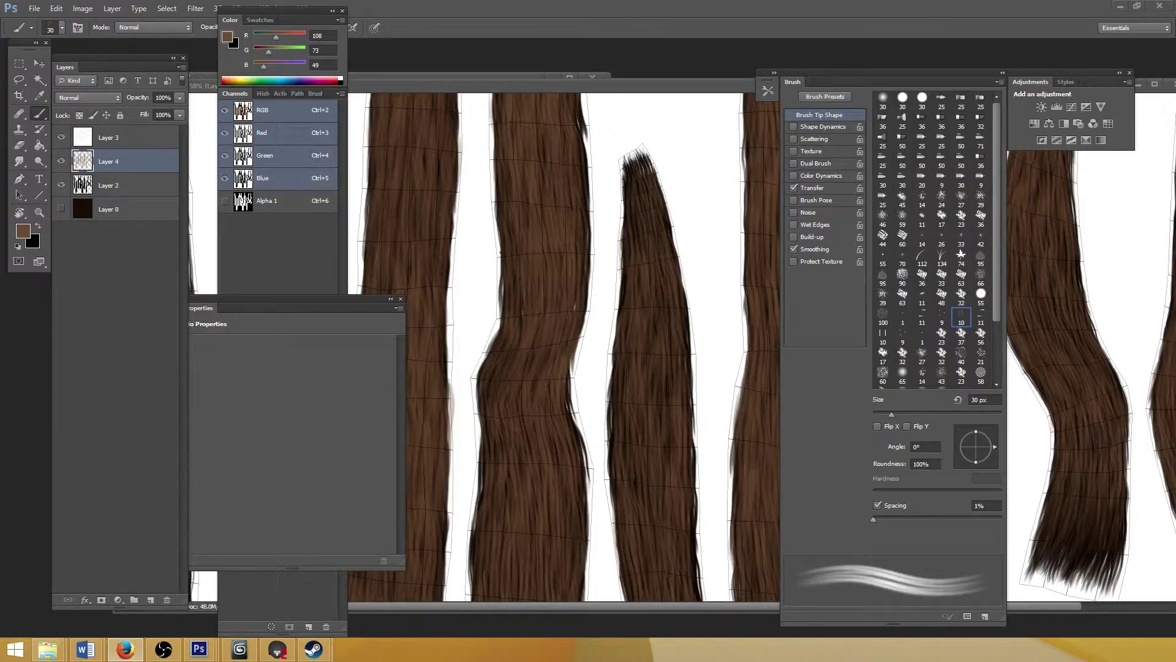
{"action": "left_click", "coordinate": [712, 109]}
{"action": "left_click", "coordinate": [47, 649]}
{"action": "left_click_drag", "start_coordinate": [1, 165], "coordinate": [420, 149]}
{"action": "double_click", "coordinate": [421, 153]}
{"action": "double_click", "coordinate": [597, 190]}
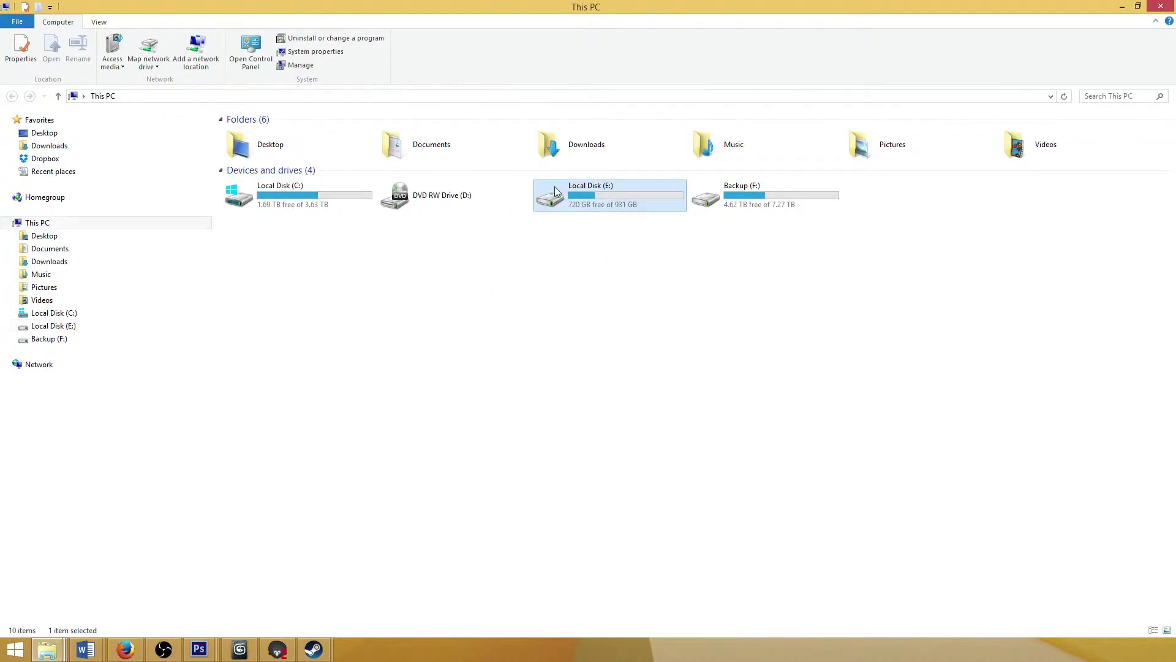
Open the texture folder inside 2k8 characters > Naughty Dog Test
{"action": "double_click", "coordinate": [242, 135]}
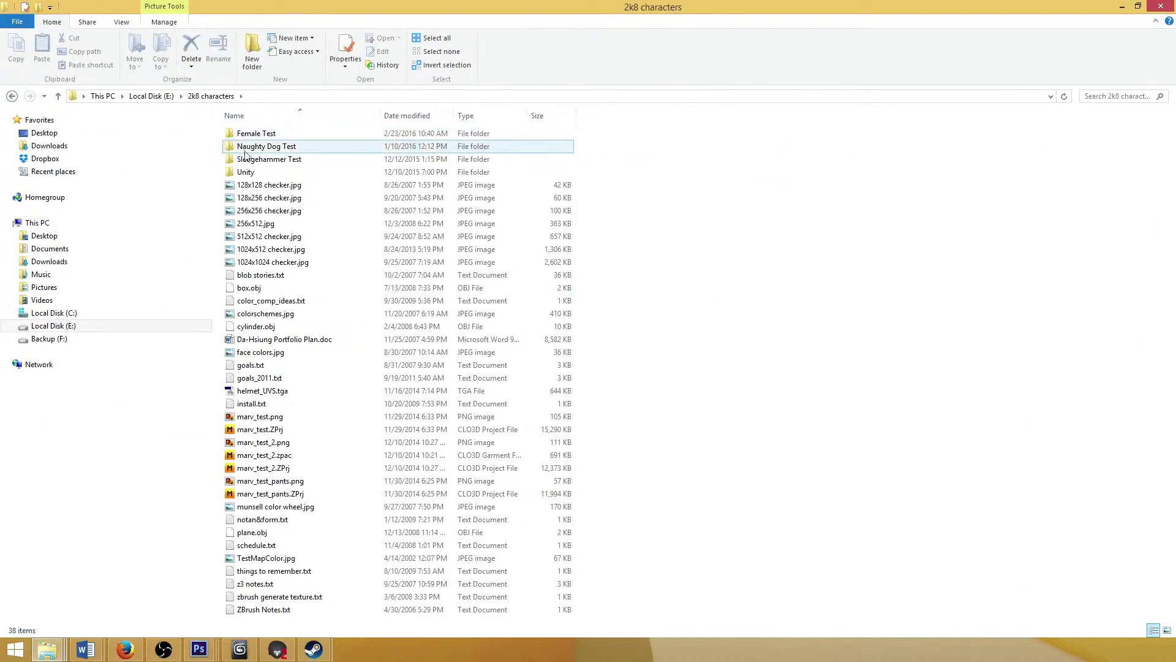
{"action": "double_click", "coordinate": [250, 147]}
{"action": "scroll", "coordinate": [314, 282], "scroll_direction": "down", "scroll_amount": 18}
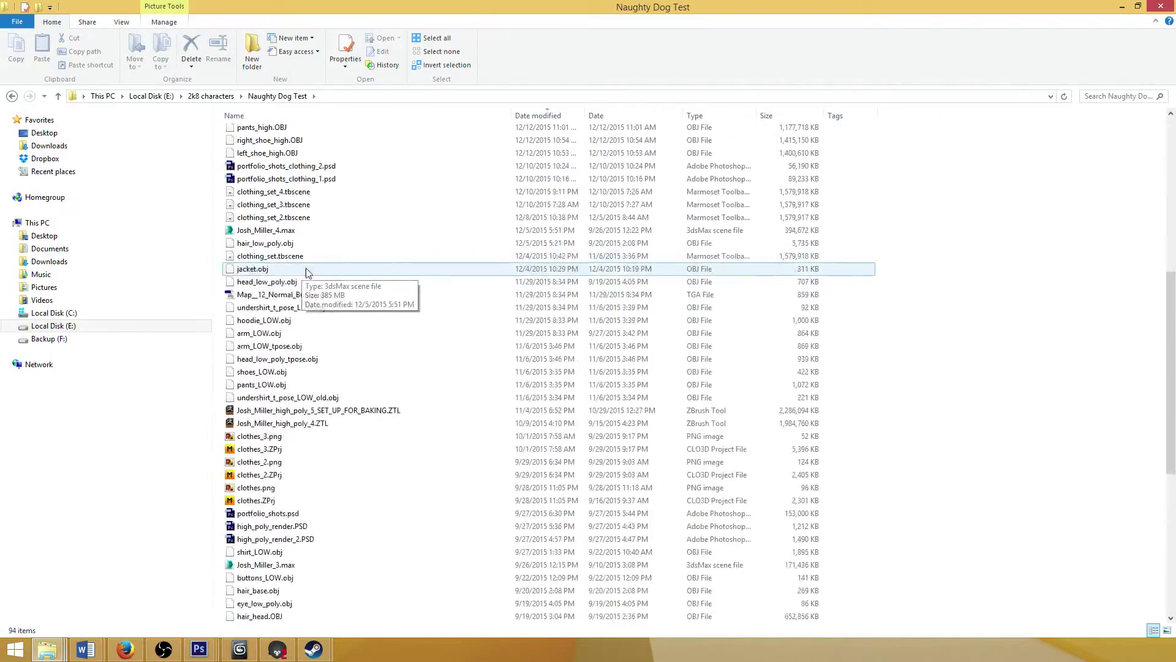
{"action": "double_click", "coordinate": [248, 590]}
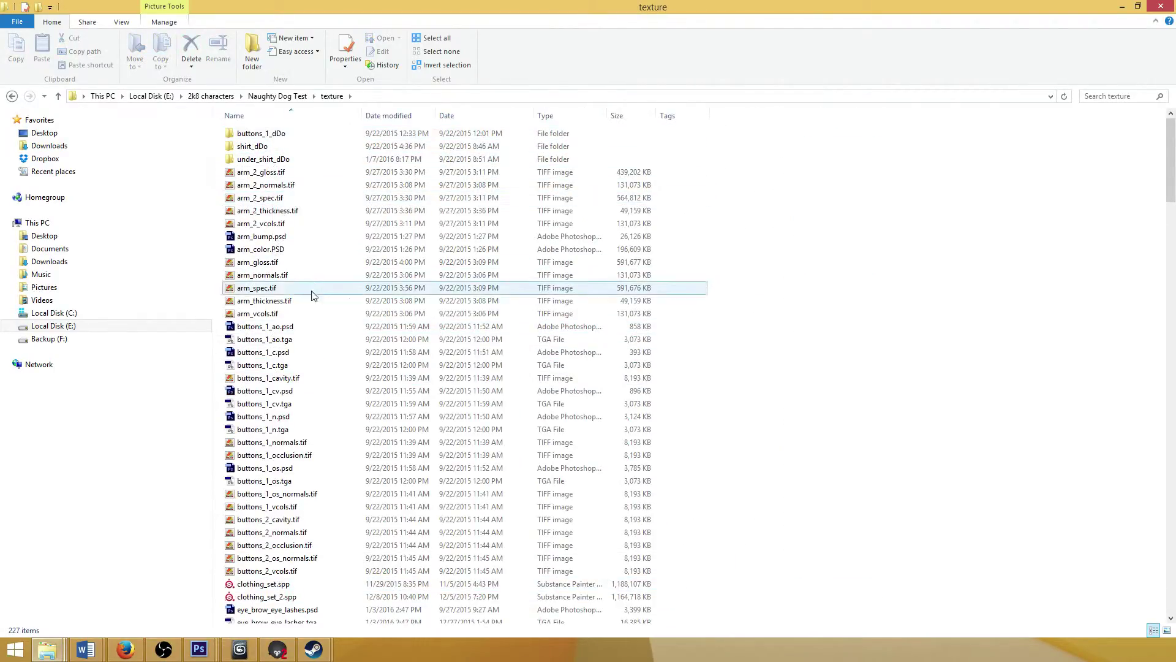
Look through the texture folder for the hair texture files
{"action": "scroll", "coordinate": [310, 294], "scroll_direction": "down", "scroll_amount": 4}
{"action": "scroll", "coordinate": [316, 298], "scroll_direction": "down", "scroll_amount": 12}
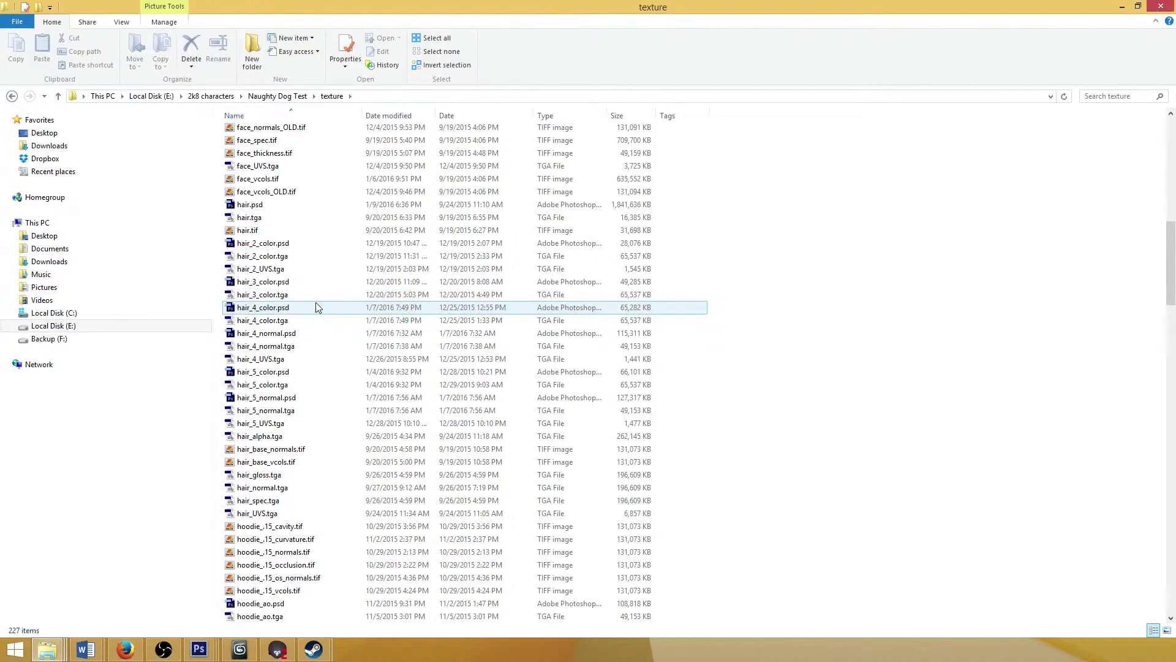
{"action": "scroll", "coordinate": [316, 306], "scroll_direction": "down", "scroll_amount": 2}
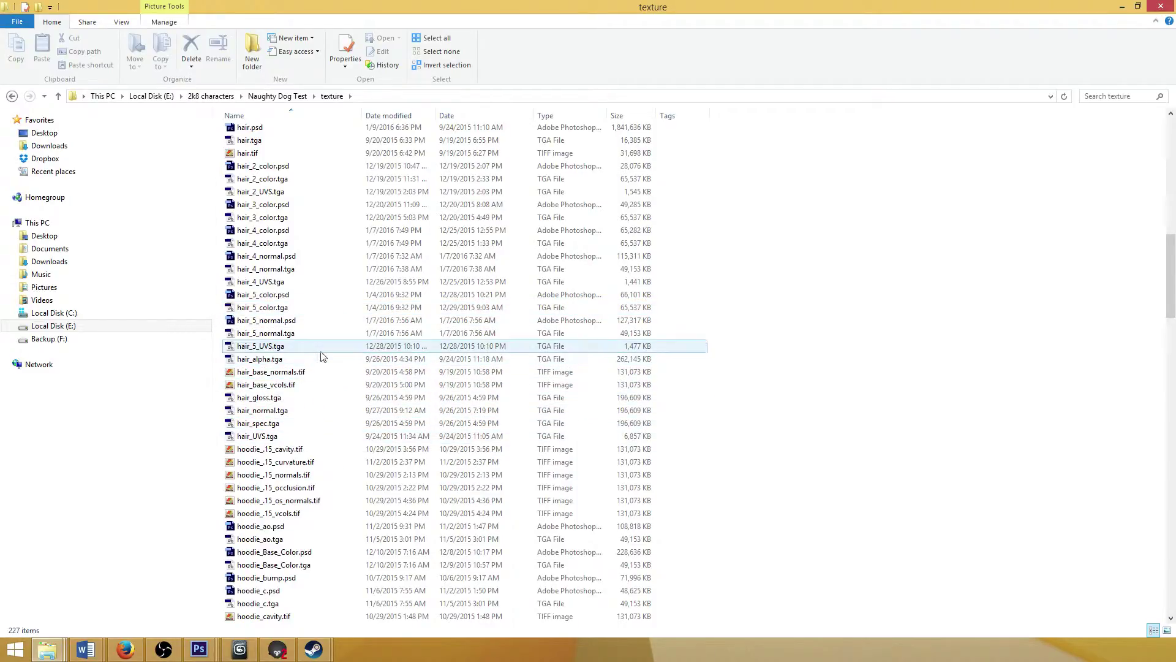
{"action": "scroll", "coordinate": [300, 367], "scroll_direction": "up", "scroll_amount": 3}
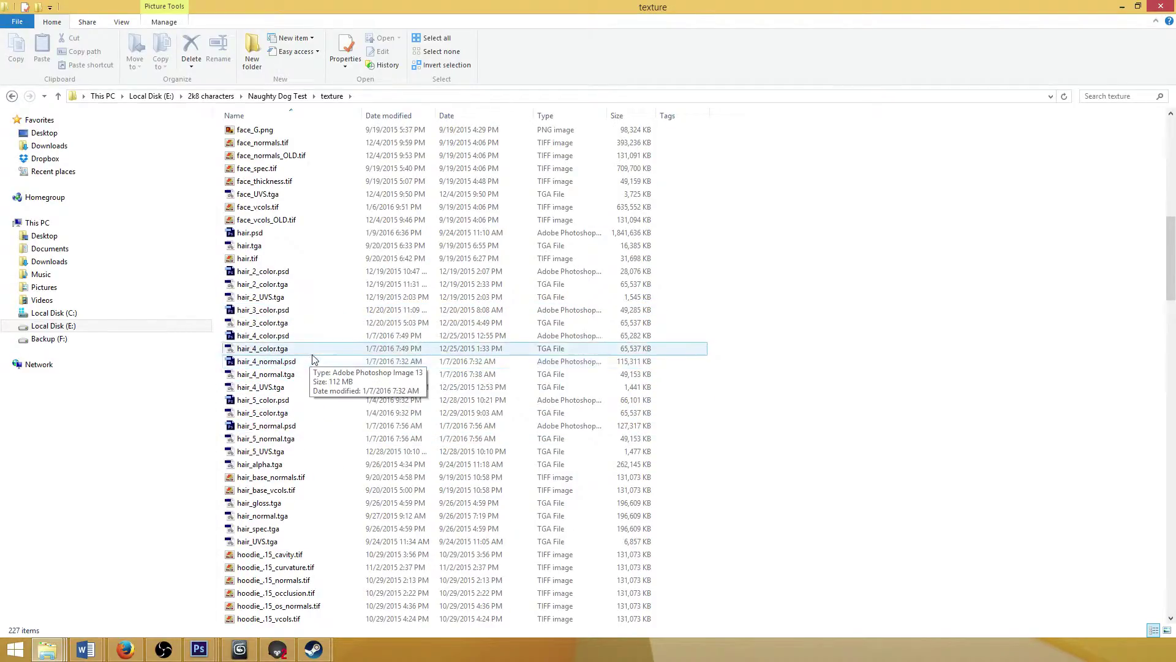
{"action": "scroll", "coordinate": [312, 361], "scroll_direction": "up", "scroll_amount": 4}
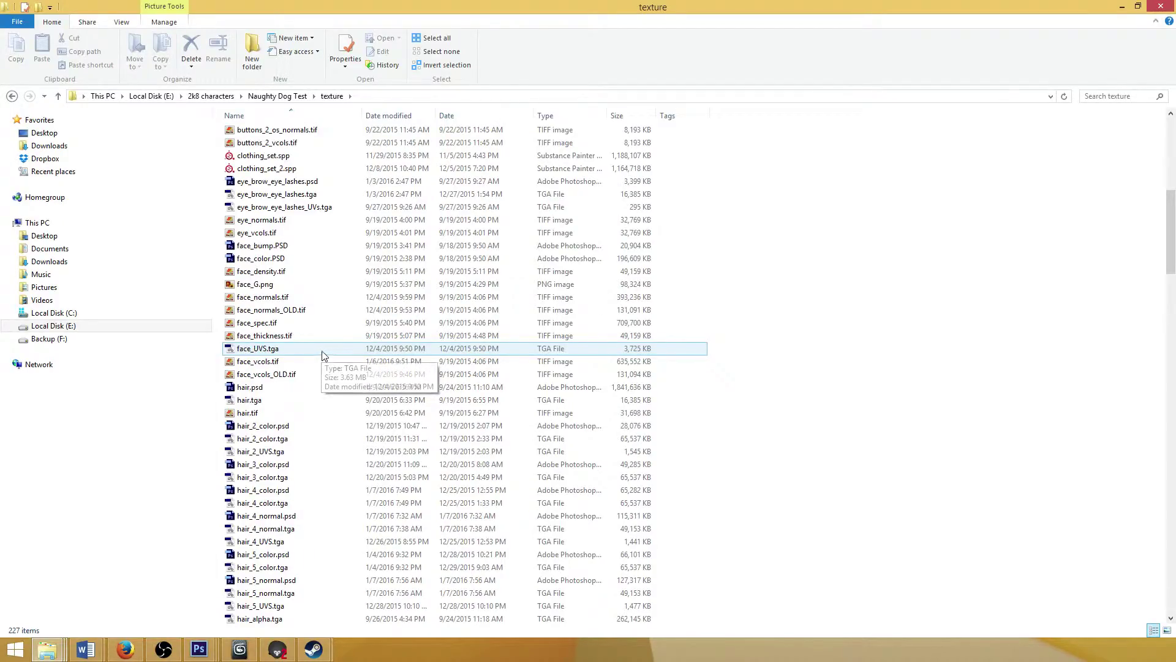
{"action": "scroll", "coordinate": [323, 356], "scroll_direction": "down", "scroll_amount": 3}
{"action": "scroll", "coordinate": [324, 356], "scroll_direction": "down", "scroll_amount": 4}
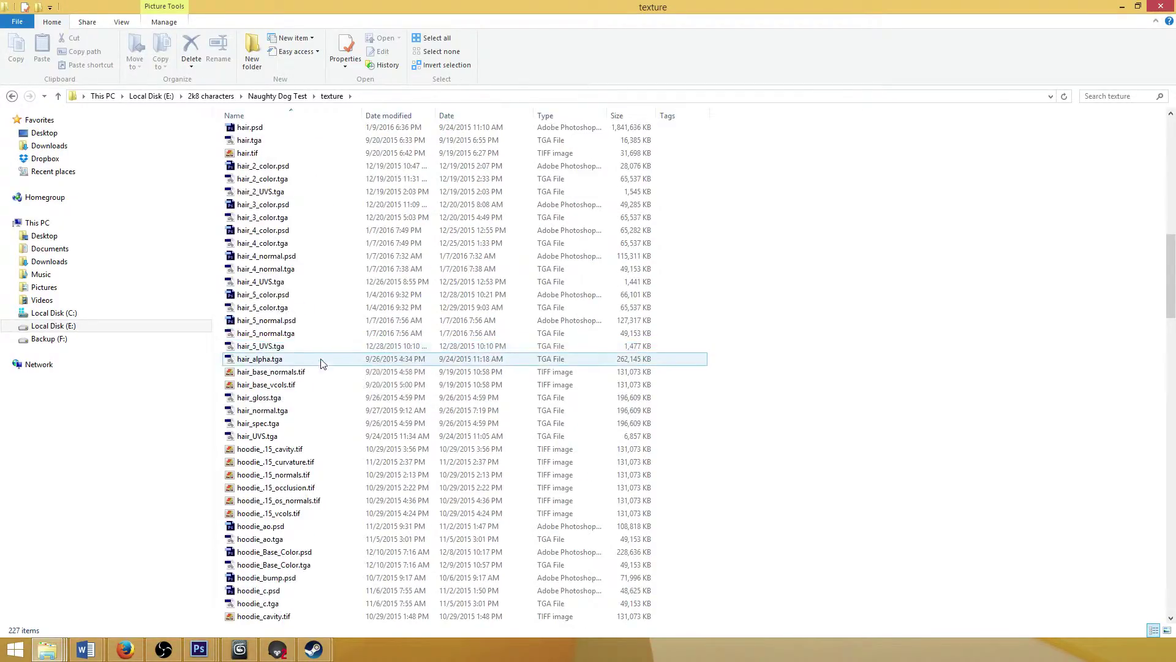
Select hair_base_normals.tif and hair_base_vcols.tif in turn to examine them, and look through the rest of the texture folder
{"action": "left_click", "coordinate": [319, 372]}
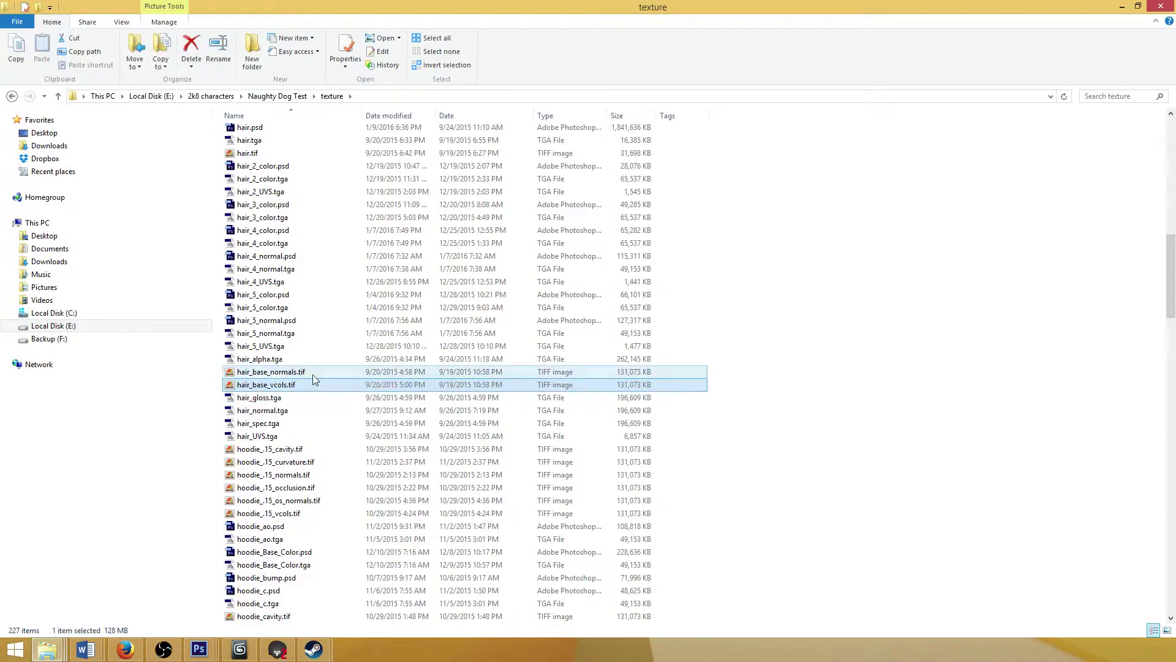
{"action": "left_click", "coordinate": [280, 360], "text": "ctrl"}
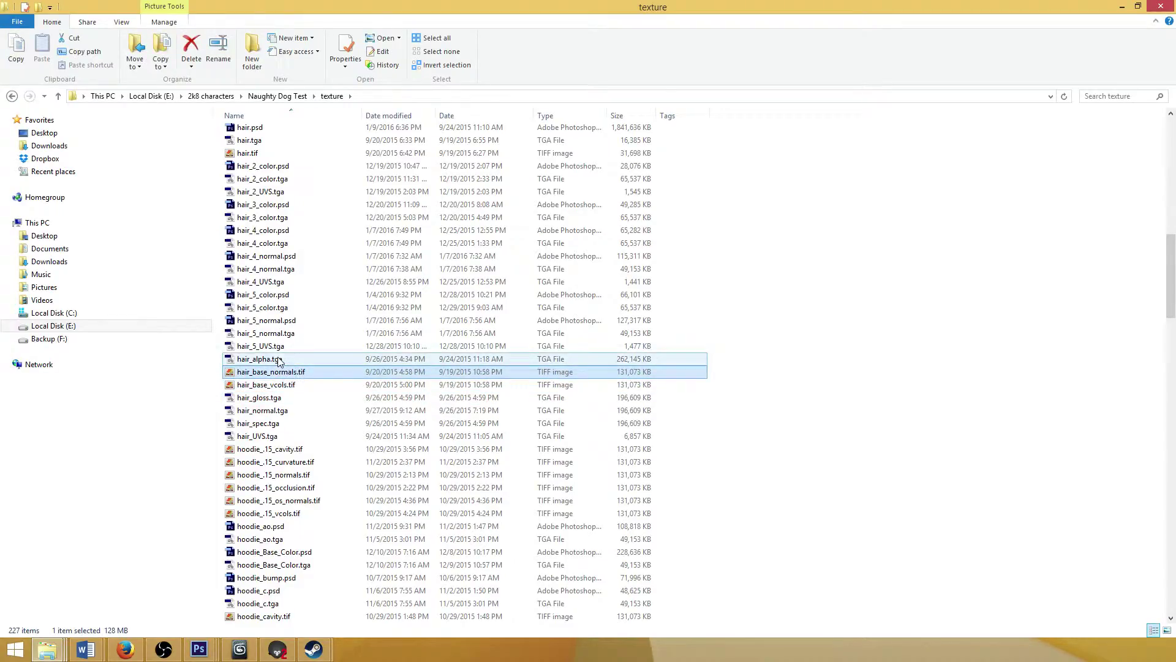
{"action": "left_click", "coordinate": [287, 386]}
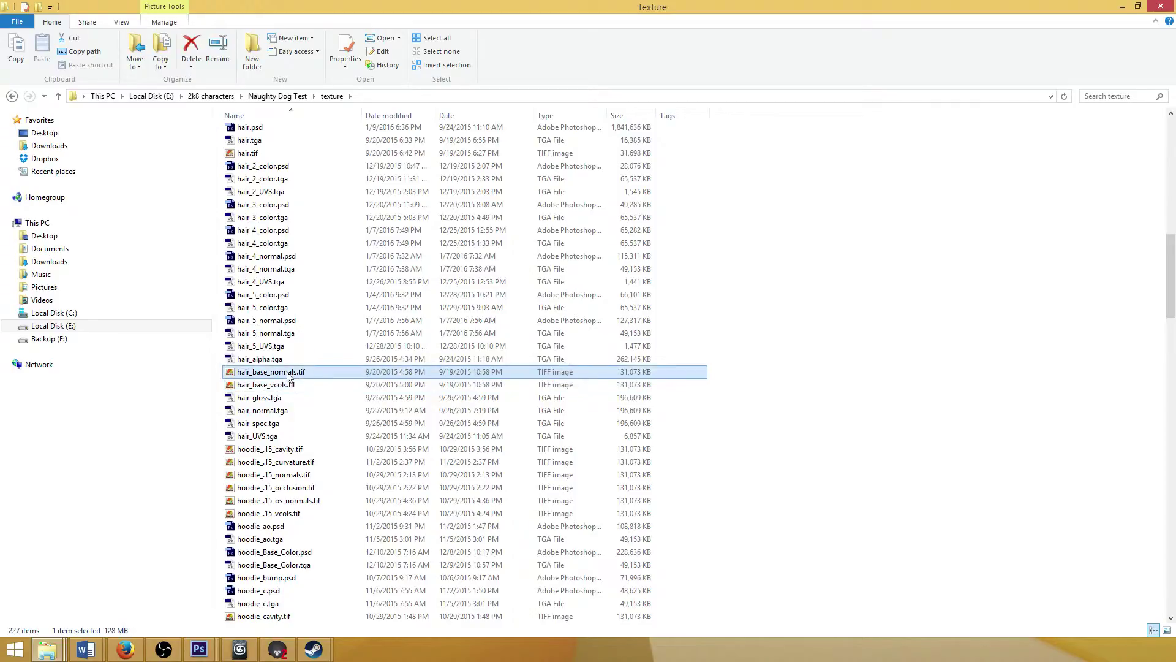
{"action": "left_click", "coordinate": [288, 374]}
{"action": "left_click", "coordinate": [288, 374]}
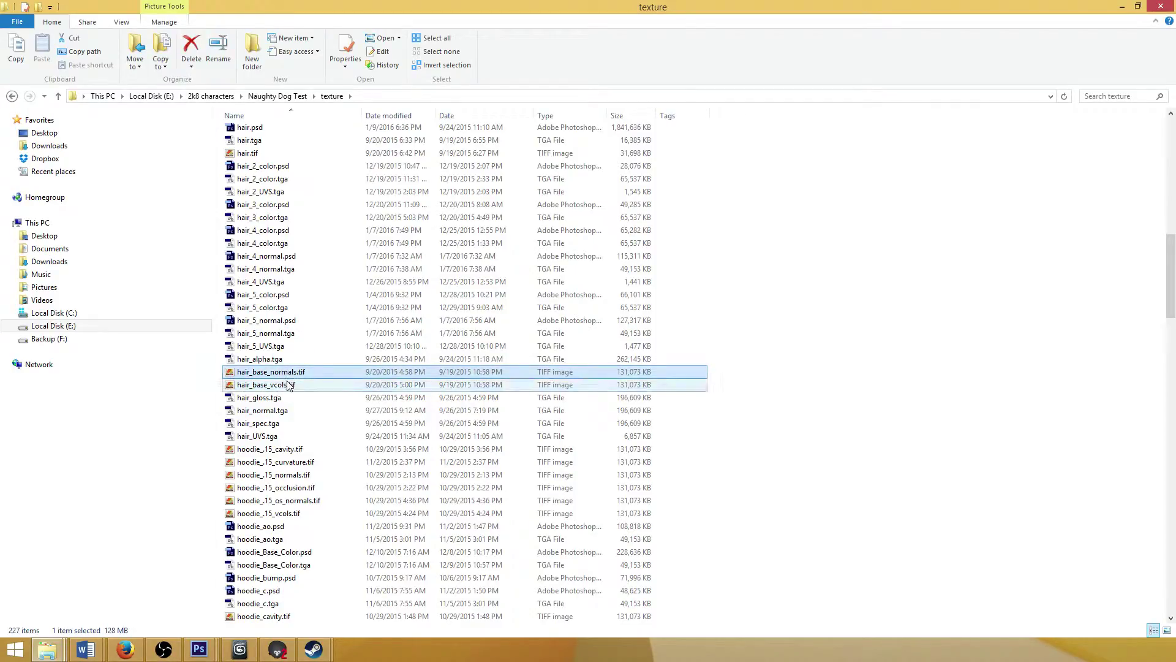
{"action": "left_click", "coordinate": [304, 387]}
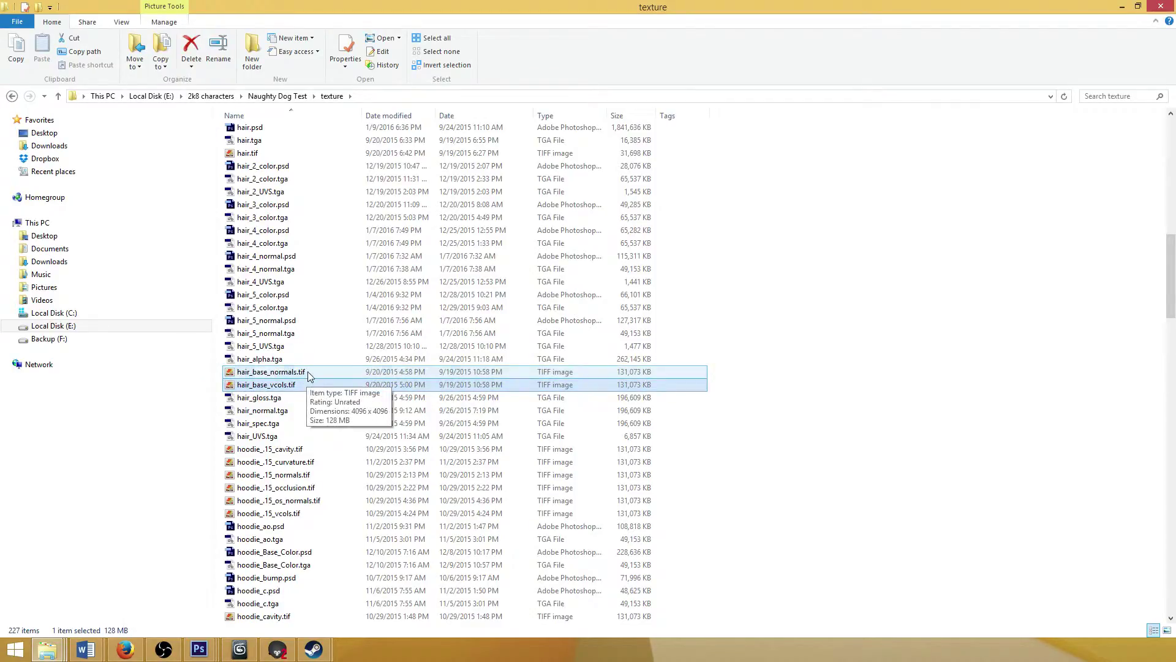
{"action": "left_click", "coordinate": [308, 371]}
{"action": "left_click", "coordinate": [301, 384]}
{"action": "scroll", "coordinate": [739, 420], "scroll_direction": "down", "scroll_amount": 12}
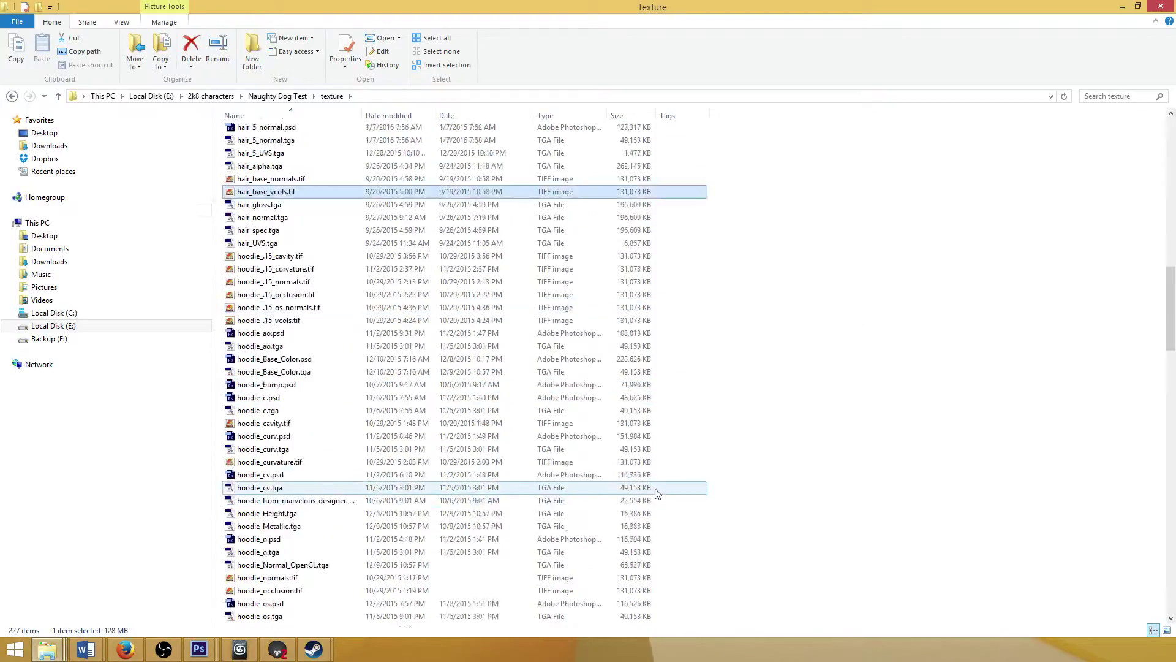
{"action": "scroll", "coordinate": [649, 481], "scroll_direction": "down", "scroll_amount": 20}
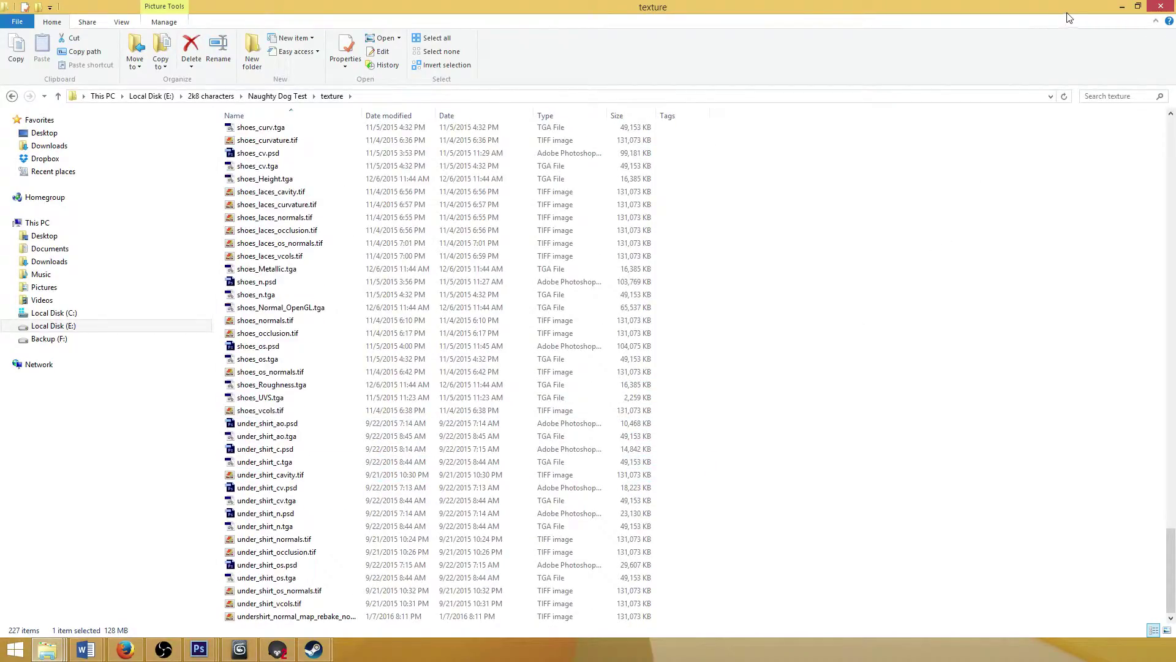
Return to Photoshop, zoom out on hair_2_color.psd and move its window clear of the surrounding panels
{"action": "left_click", "coordinate": [1123, 6]}
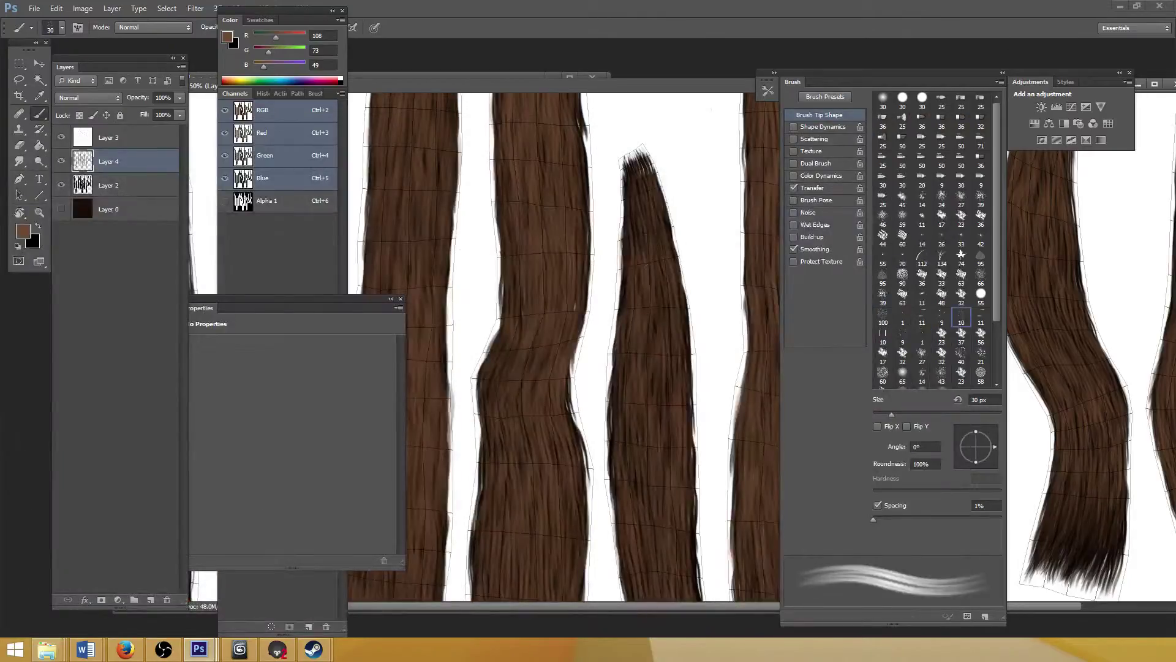
{"action": "left_click_drag", "start_coordinate": [574, 83], "coordinate": [513, 91]}
{"action": "scroll", "coordinate": [509, 331], "scroll_direction": "down", "scroll_amount": 4}
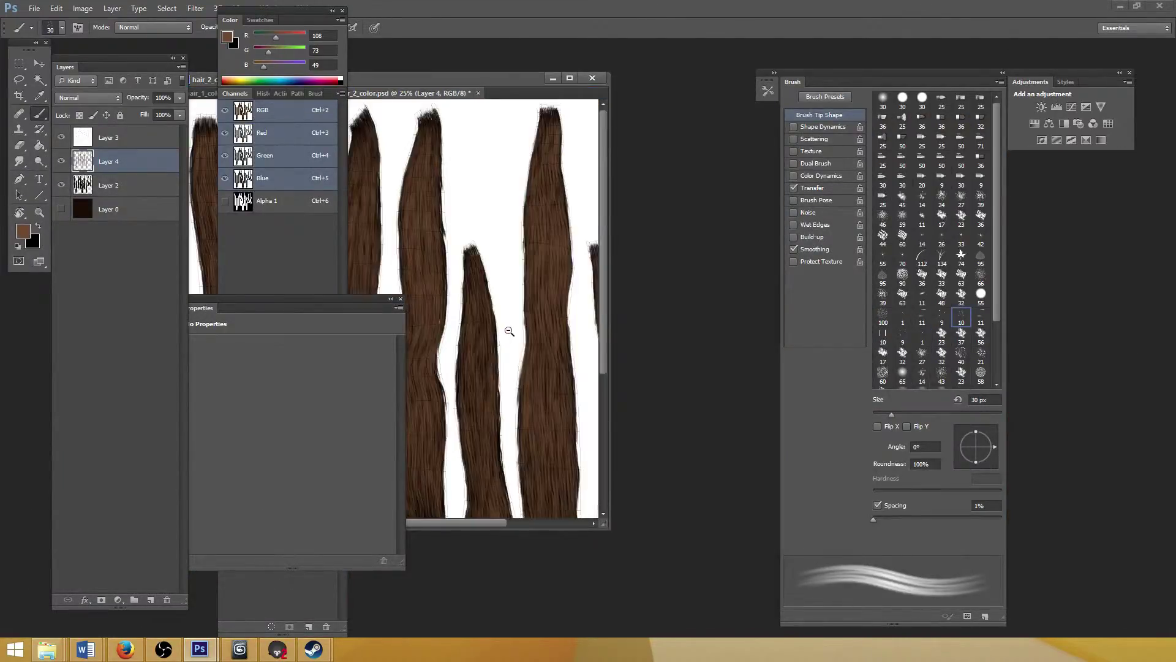
{"action": "left_click_drag", "start_coordinate": [412, 95], "coordinate": [428, 196]}
{"action": "scroll", "coordinate": [551, 339], "scroll_direction": "up", "scroll_amount": 2}
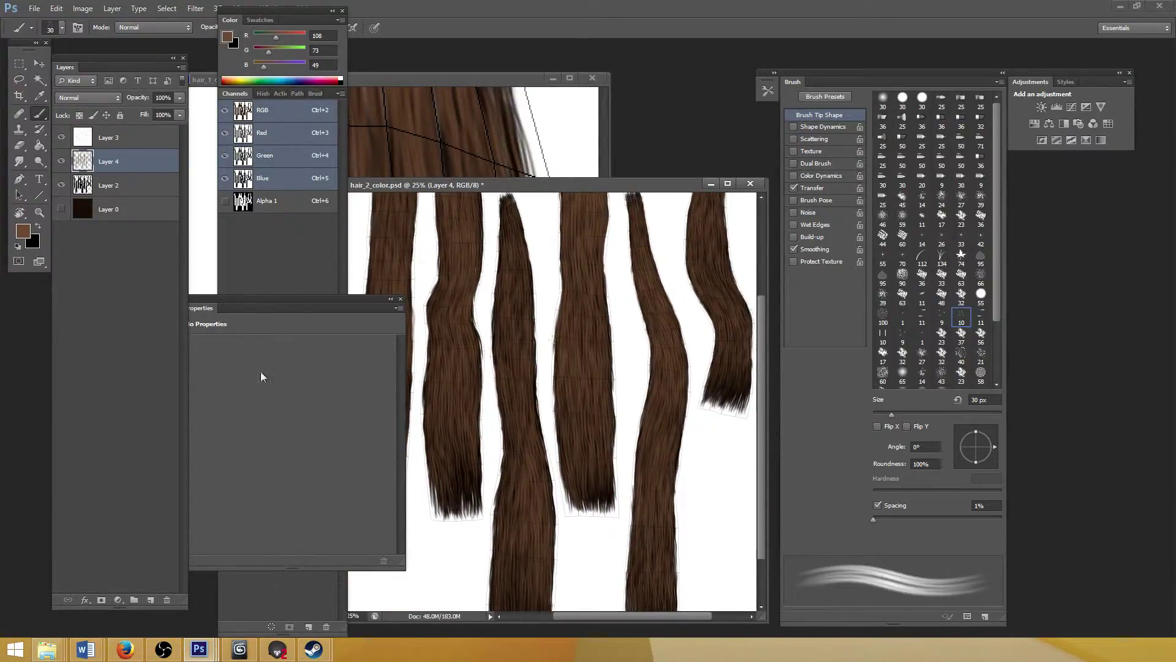
Examine the painted hair strands in hair_2_color.psd, following them from the frayed tips up to the root of the tall wide strand
{"action": "scroll", "coordinate": [458, 450], "scroll_direction": "up", "scroll_amount": 1}
{"action": "mouse_move", "coordinate": [463, 473]}
{"action": "left_mouse_down"}
{"action": "mouse_move", "coordinate": [465, 438]}
{"action": "mouse_move", "coordinate": [470, 483]}
{"action": "left_mouse_up"}
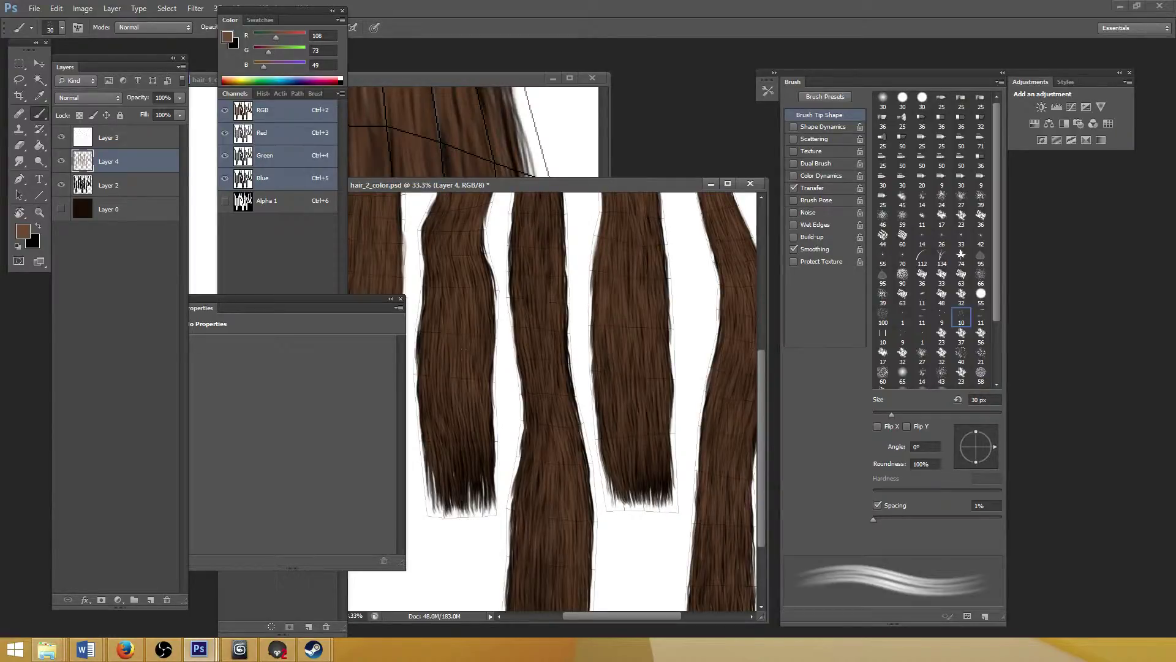
{"action": "left_click_drag", "start_coordinate": [465, 349], "coordinate": [471, 392]}
{"action": "left_click_drag", "start_coordinate": [471, 335], "coordinate": [482, 397]}
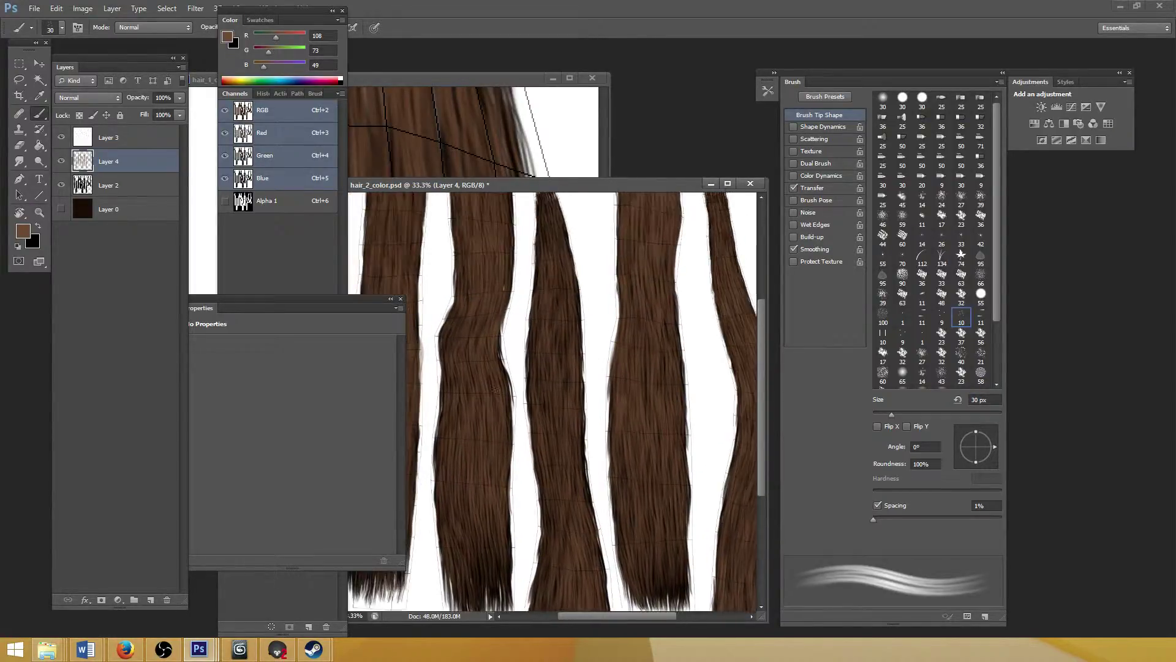
{"action": "left_click_drag", "start_coordinate": [555, 386], "coordinate": [481, 433]}
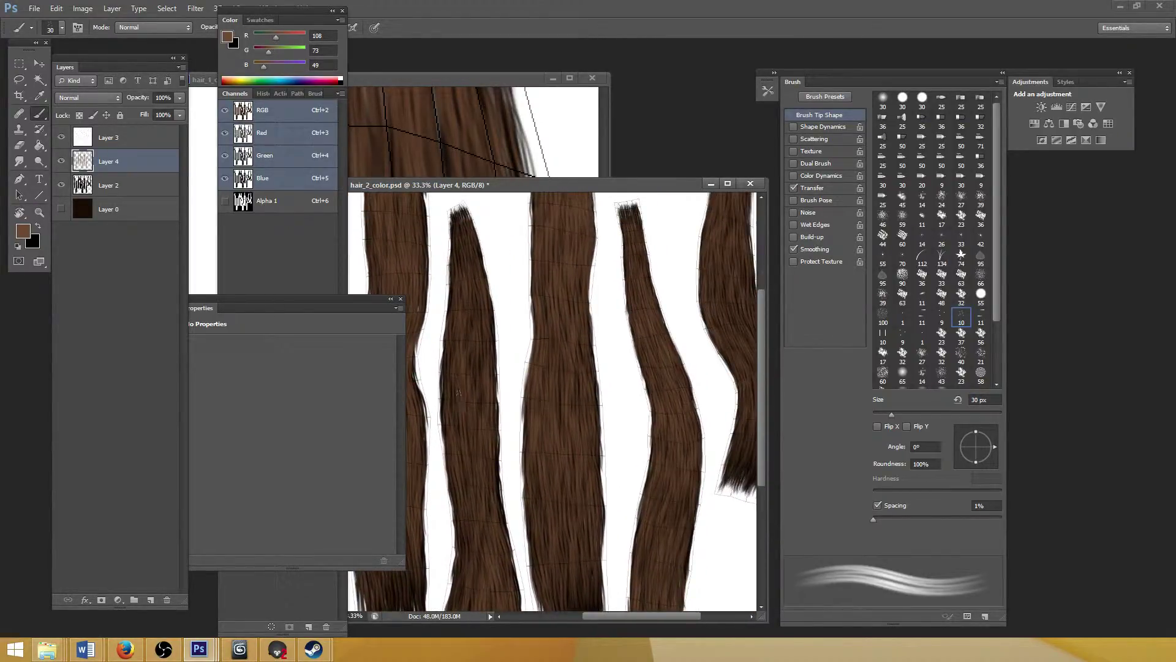
{"action": "mouse_move", "coordinate": [459, 392]}
{"action": "left_mouse_down"}
{"action": "mouse_move", "coordinate": [468, 444]}
{"action": "mouse_move", "coordinate": [486, 396]}
{"action": "left_mouse_up"}
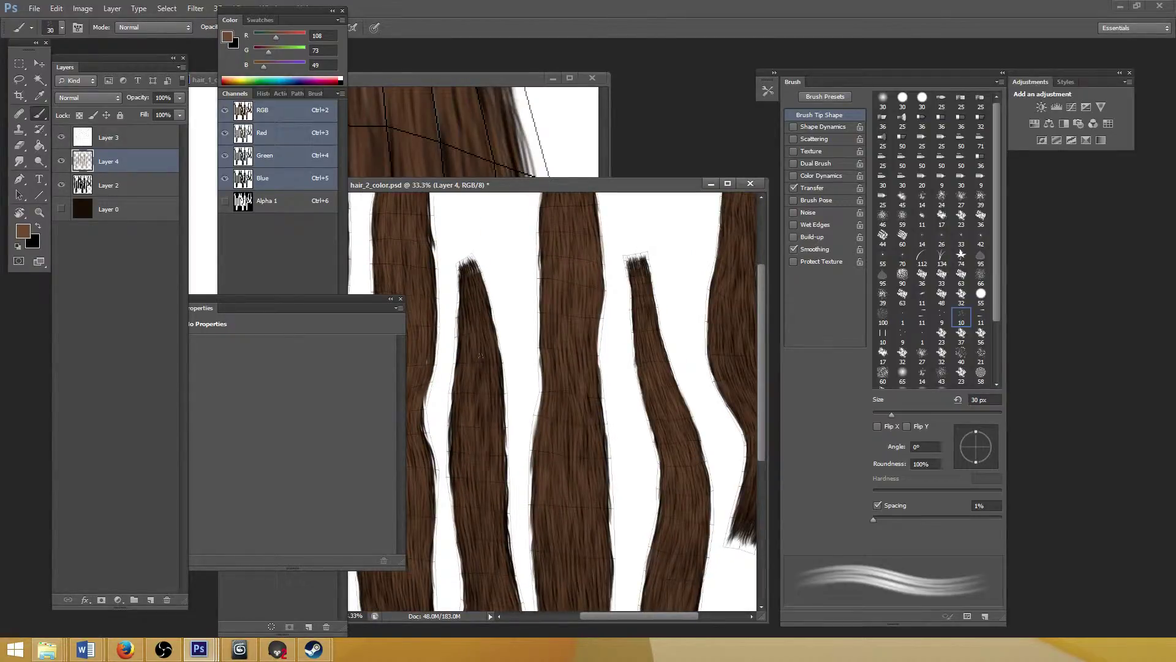
{"action": "left_click_drag", "start_coordinate": [490, 336], "coordinate": [491, 402]}
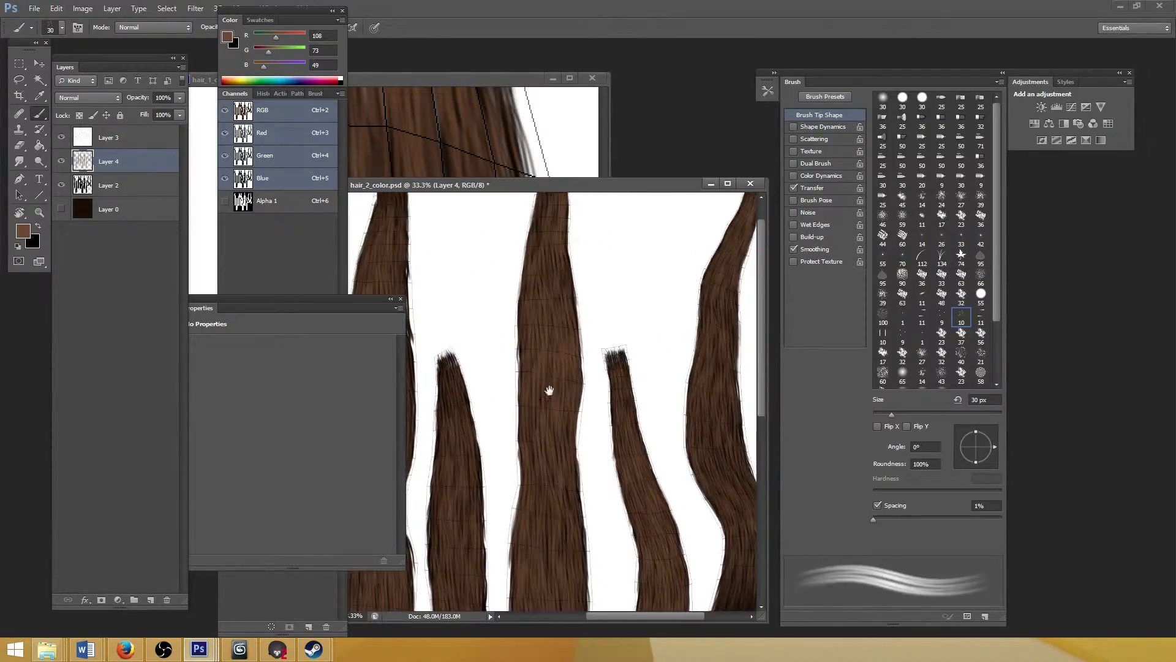
{"action": "left_click_drag", "start_coordinate": [549, 286], "coordinate": [542, 350]}
{"action": "scroll", "coordinate": [542, 300], "scroll_direction": "up", "scroll_amount": 1}
{"action": "scroll", "coordinate": [522, 304], "scroll_direction": "up", "scroll_amount": 1}
{"action": "scroll", "coordinate": [521, 304], "scroll_direction": "down", "scroll_amount": 1}
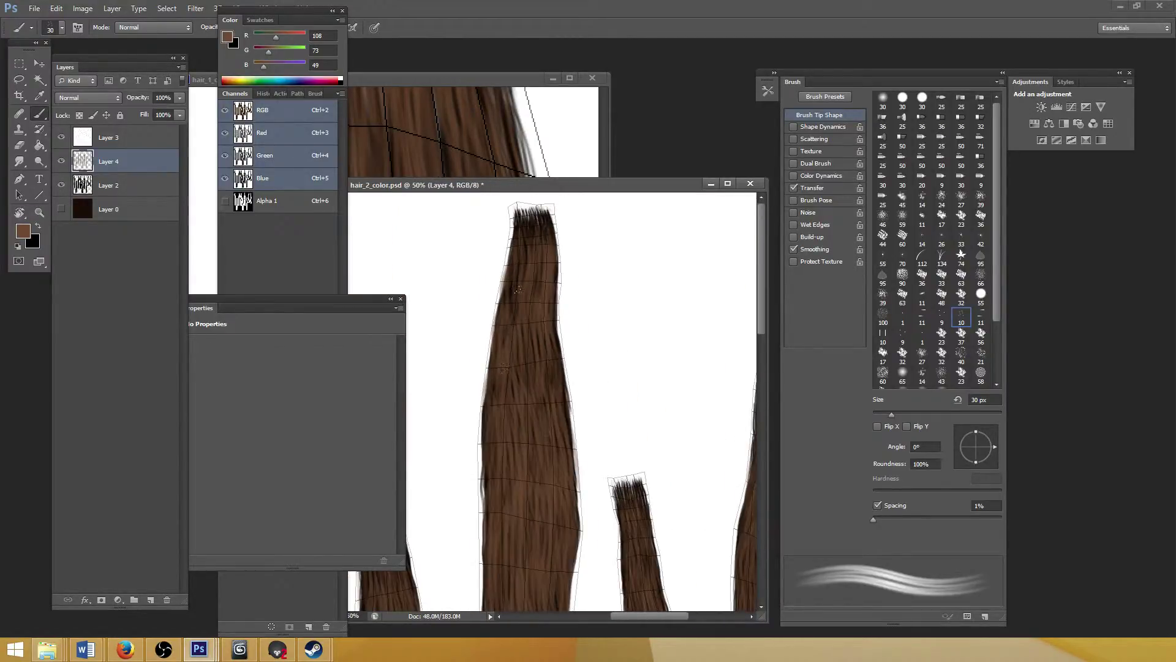
{"action": "left_click_drag", "start_coordinate": [533, 332], "coordinate": [519, 314]}
Examine the strokes along the tall wide strand from its root down to the frayed tip
{"action": "scroll", "coordinate": [538, 358], "scroll_direction": "down", "scroll_amount": 5}
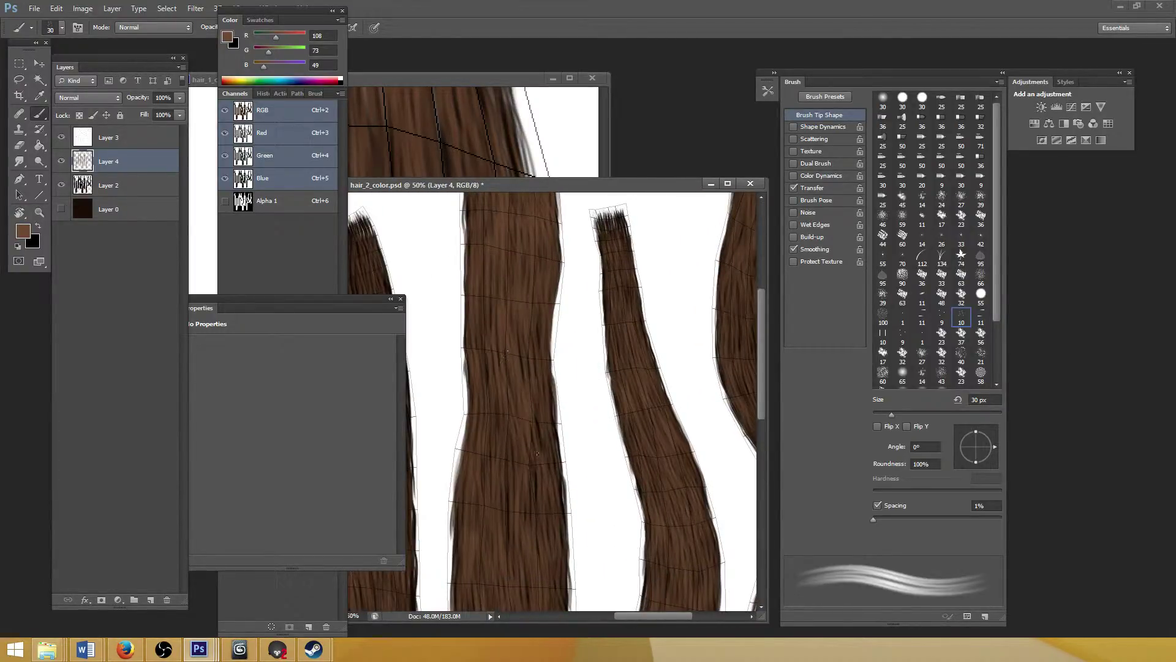
{"action": "scroll", "coordinate": [548, 423], "scroll_direction": "down", "scroll_amount": 3}
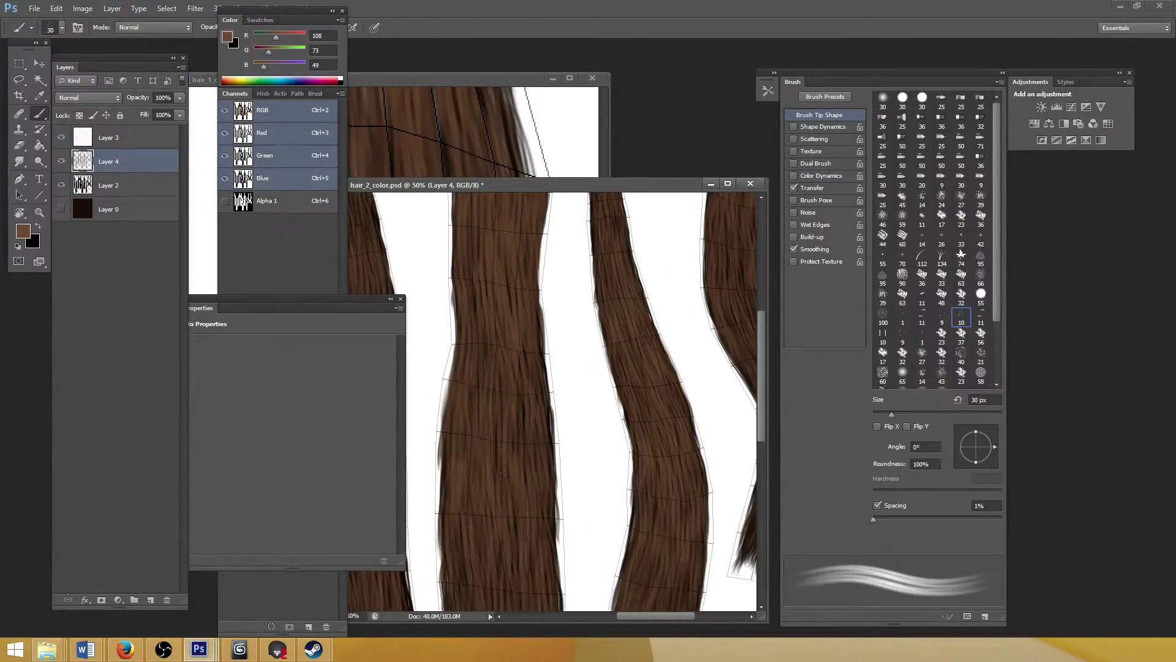
{"action": "scroll", "coordinate": [495, 340], "scroll_direction": "down", "scroll_amount": 2}
{"action": "left_click_drag", "start_coordinate": [522, 371], "coordinate": [518, 286]}
{"action": "left_click", "coordinate": [487, 427], "text": "ctrl+alt"}
{"action": "left_click_drag", "start_coordinate": [494, 443], "coordinate": [502, 386]}
{"action": "scroll", "coordinate": [496, 429], "scroll_direction": "up", "scroll_amount": 1}
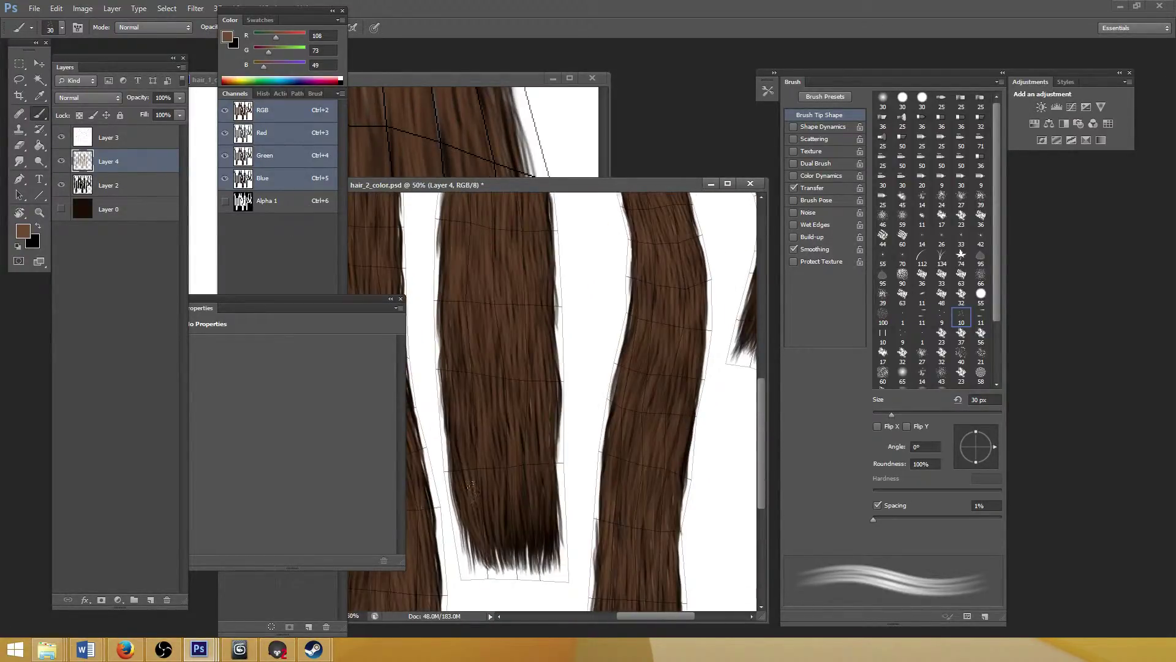
{"action": "scroll", "coordinate": [490, 343], "scroll_direction": "up", "scroll_amount": 1}
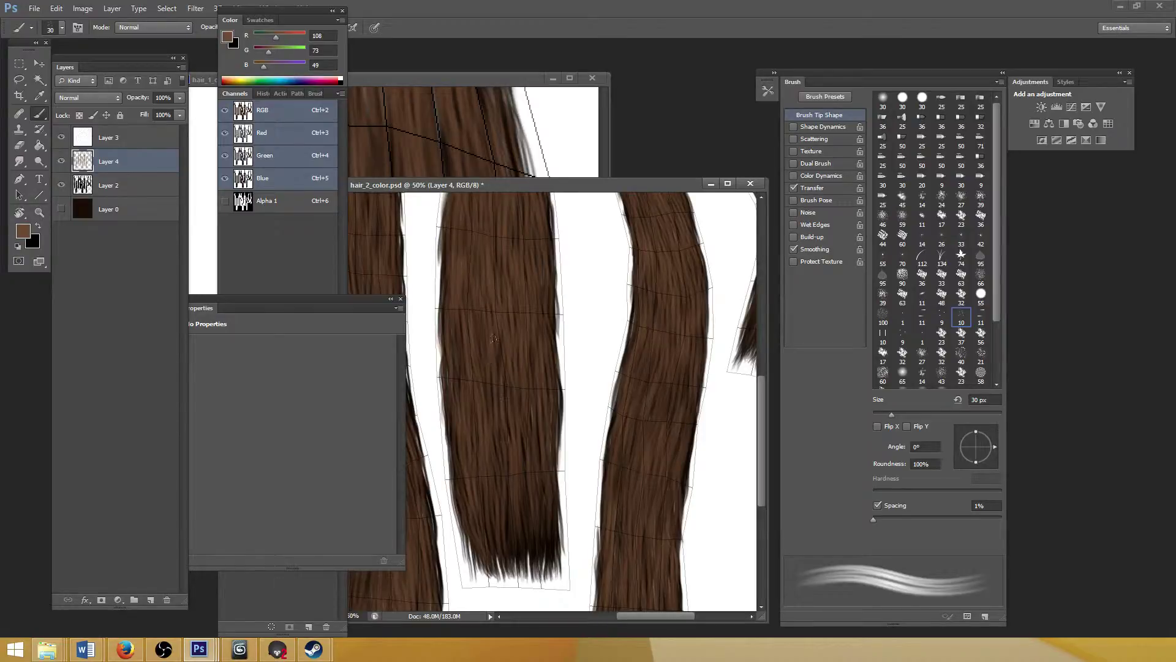
Examine the neighbouring tapered strand and follow the wavy strand beside it up to its root
{"action": "left_click_drag", "start_coordinate": [506, 375], "coordinate": [526, 389]}
{"action": "left_click_drag", "start_coordinate": [438, 386], "coordinate": [543, 391]}
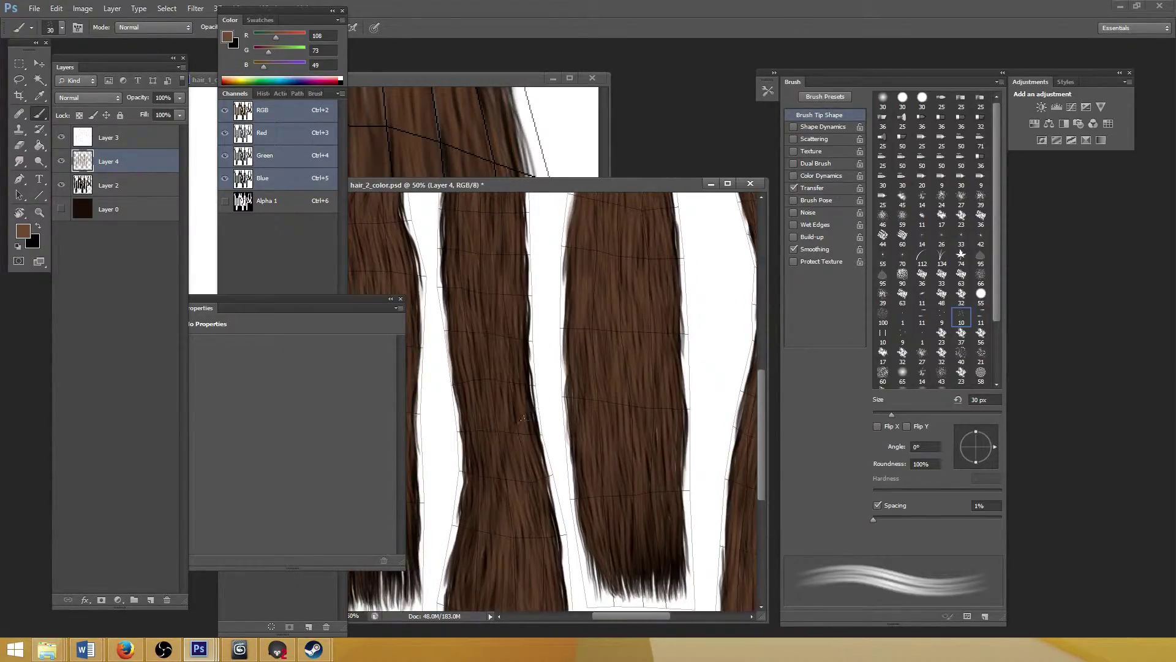
{"action": "scroll", "coordinate": [512, 388], "scroll_direction": "up", "scroll_amount": 3}
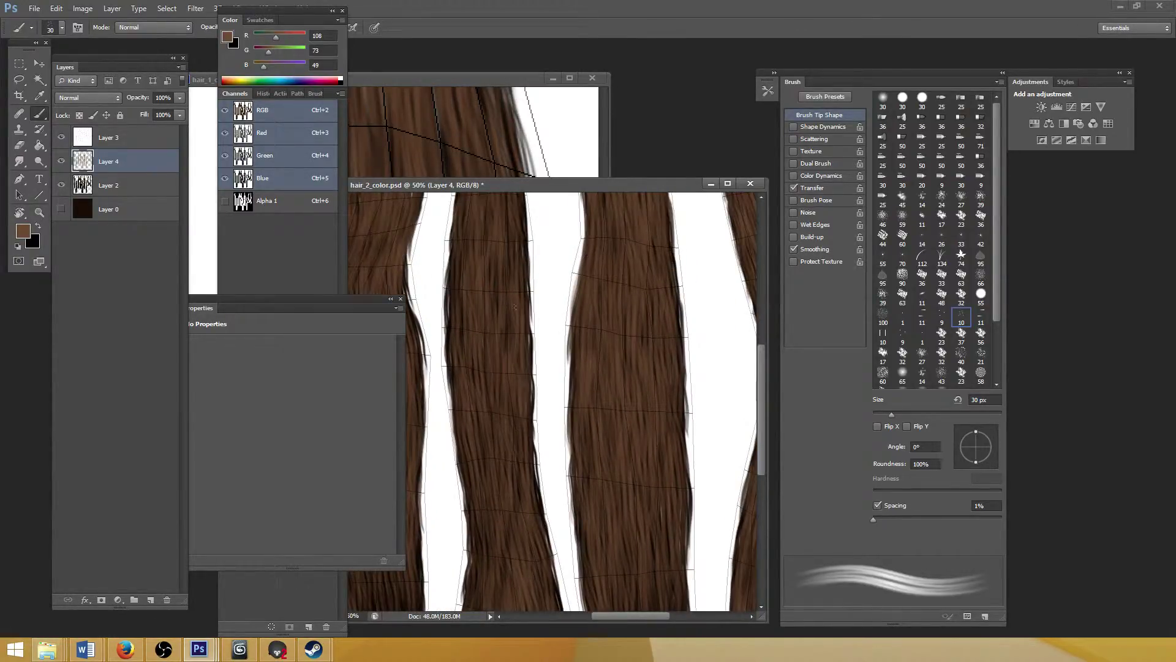
{"action": "mouse_move", "coordinate": [465, 401]}
{"action": "left_mouse_down"}
{"action": "mouse_move", "coordinate": [464, 330]}
{"action": "mouse_move", "coordinate": [497, 393]}
{"action": "mouse_move", "coordinate": [488, 347]}
{"action": "mouse_move", "coordinate": [517, 399]}
{"action": "mouse_move", "coordinate": [474, 373]}
{"action": "left_mouse_up"}
{"action": "scroll", "coordinate": [501, 372], "scroll_direction": "up", "scroll_amount": 3}
{"action": "scroll", "coordinate": [509, 366], "scroll_direction": "left", "scroll_amount": 2}
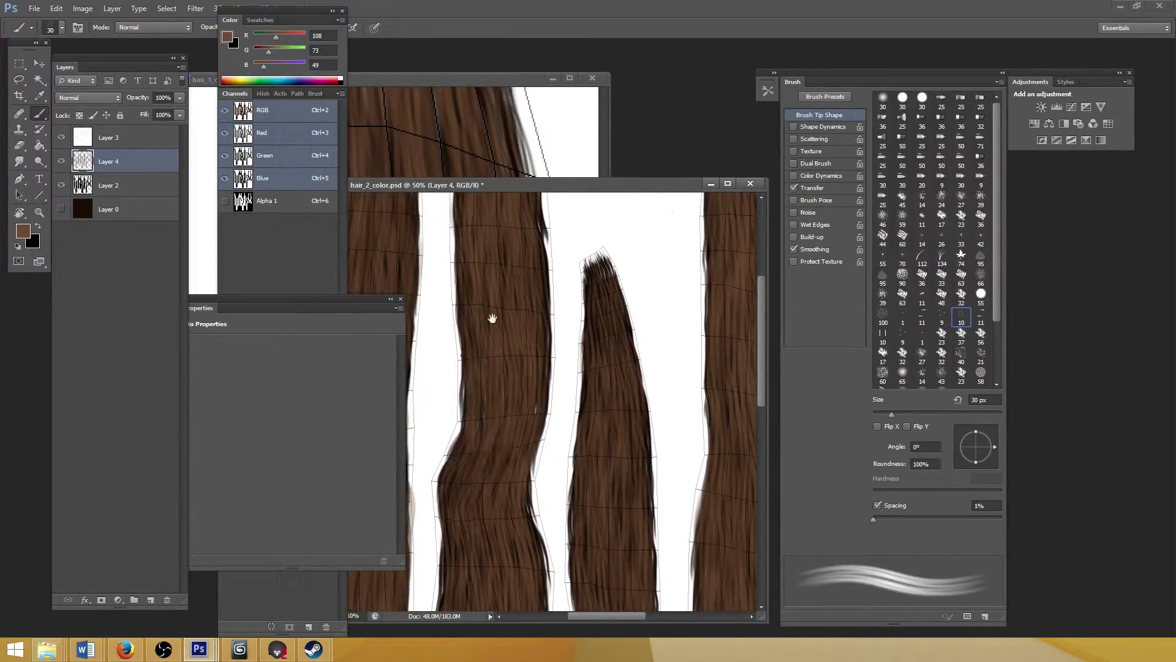
{"action": "left_click_drag", "start_coordinate": [490, 318], "coordinate": [508, 372]}
{"action": "scroll", "coordinate": [549, 367], "scroll_direction": "up", "scroll_amount": 5}
{"action": "scroll", "coordinate": [549, 368], "scroll_direction": "left", "scroll_amount": 1}
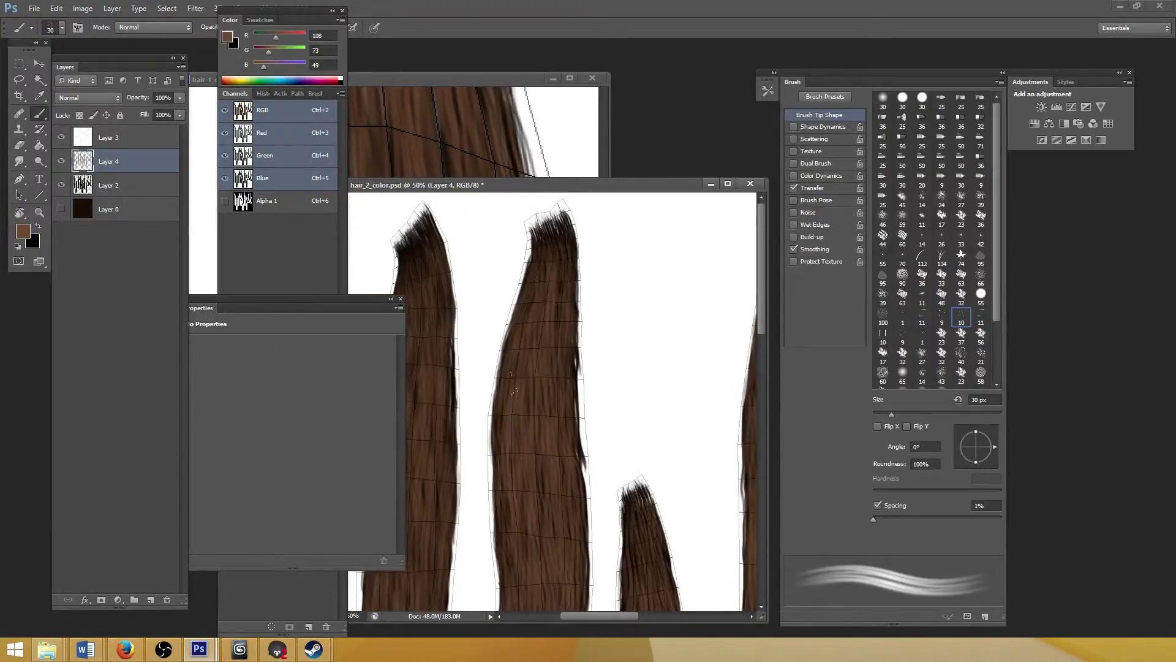
Examine the long, narrow curved strand from its pointed root down towards its lower end
{"action": "left_click", "coordinate": [566, 347], "text": "alt"}
{"action": "left_click", "coordinate": [566, 346], "text": "alt"}
{"action": "left_click_drag", "start_coordinate": [638, 370], "coordinate": [488, 314]}
{"action": "left_click", "coordinate": [600, 375], "text": "ctrl"}
{"action": "left_click", "coordinate": [600, 375], "text": "ctrl"}
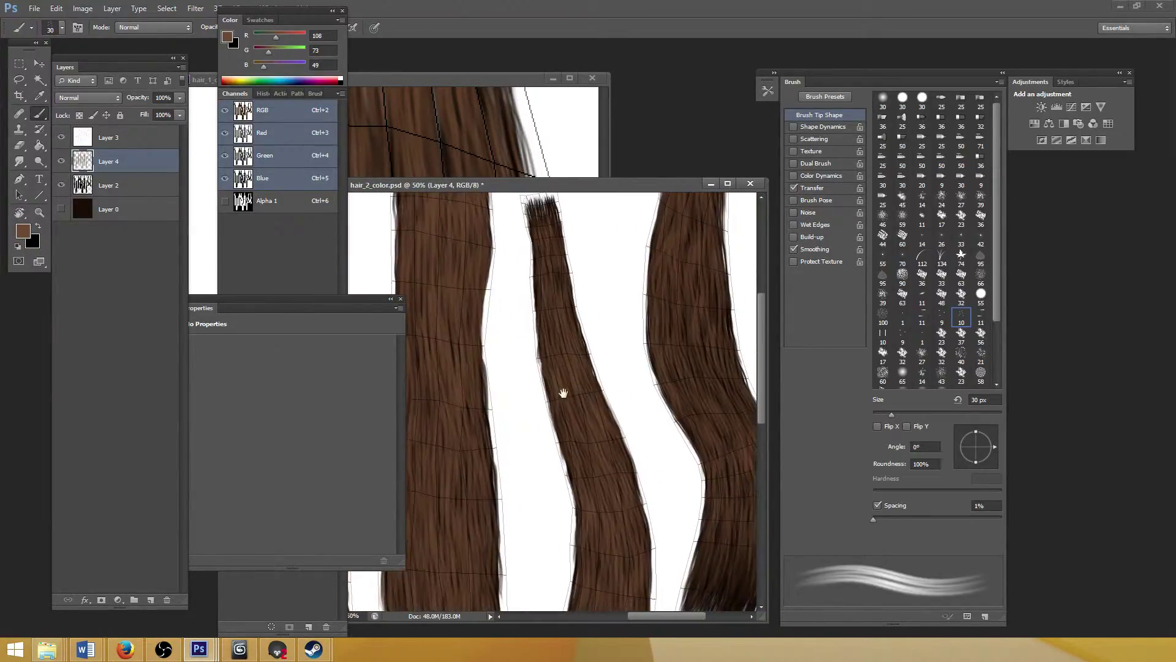
{"action": "left_click_drag", "start_coordinate": [553, 380], "coordinate": [546, 398]}
{"action": "scroll", "coordinate": [555, 389], "scroll_direction": "up", "scroll_amount": 1}
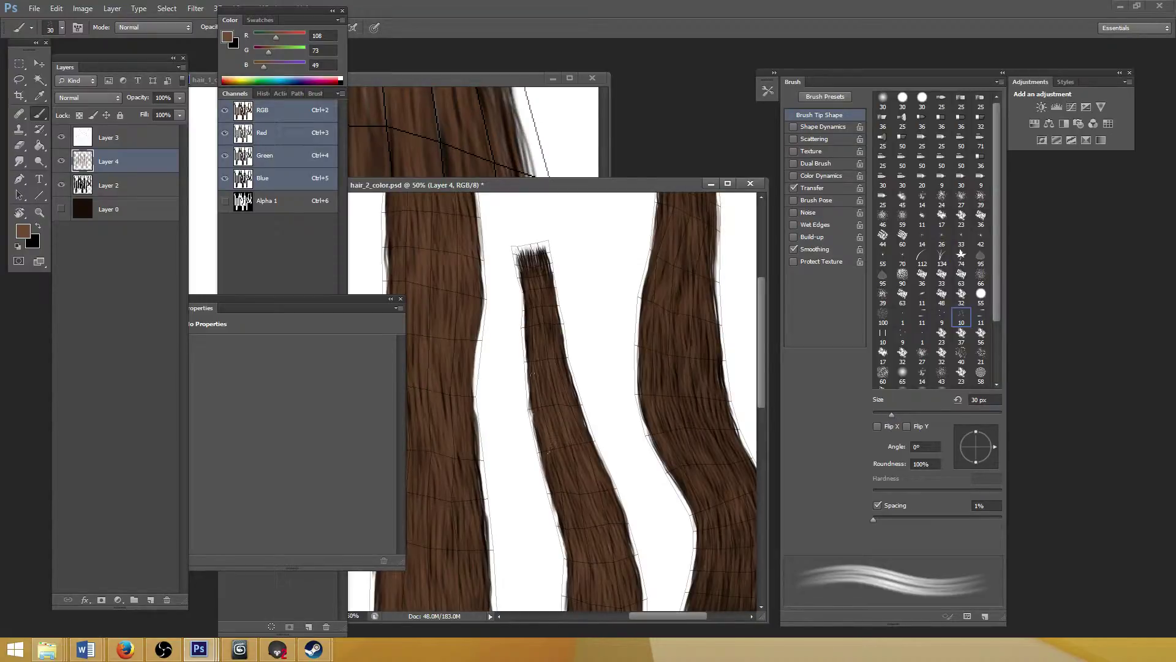
{"action": "scroll", "coordinate": [548, 427], "scroll_direction": "down", "scroll_amount": 3}
{"action": "scroll", "coordinate": [548, 427], "scroll_direction": "right", "scroll_amount": 2}
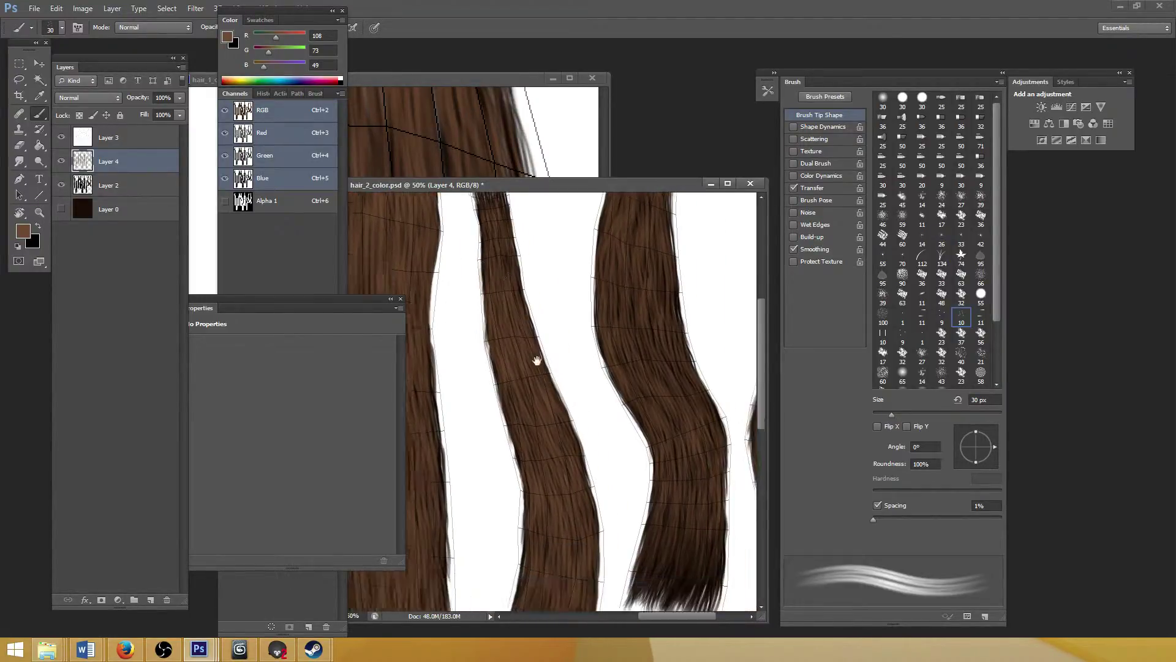
{"action": "left_click_drag", "start_coordinate": [545, 427], "coordinate": [542, 385]}
{"action": "scroll", "coordinate": [553, 401], "scroll_direction": "down", "scroll_amount": 4}
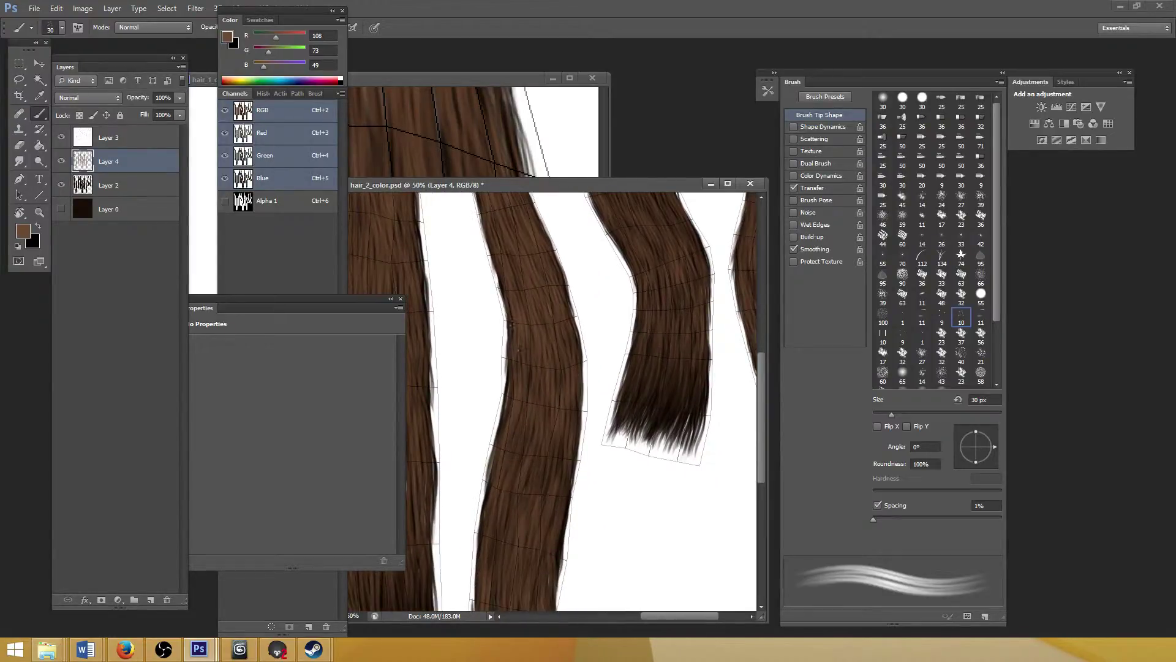
{"action": "scroll", "coordinate": [516, 381], "scroll_direction": "down", "scroll_amount": 1}
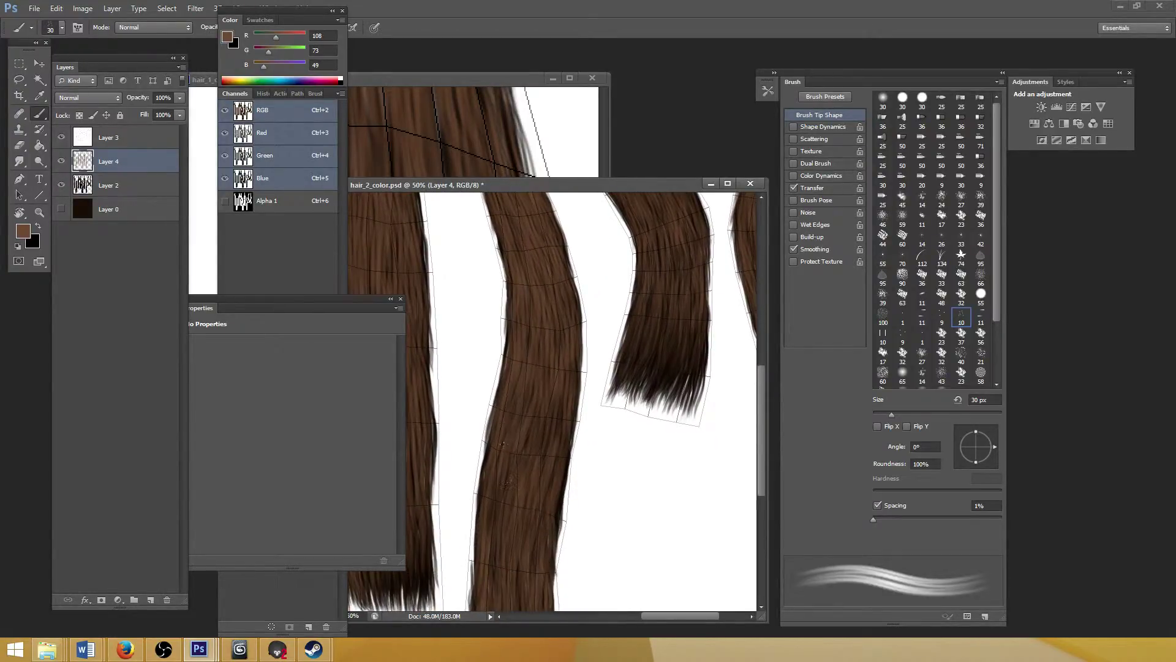
{"action": "scroll", "coordinate": [548, 387], "scroll_direction": "down", "scroll_amount": 1}
{"action": "scroll", "coordinate": [571, 392], "scroll_direction": "down", "scroll_amount": 1}
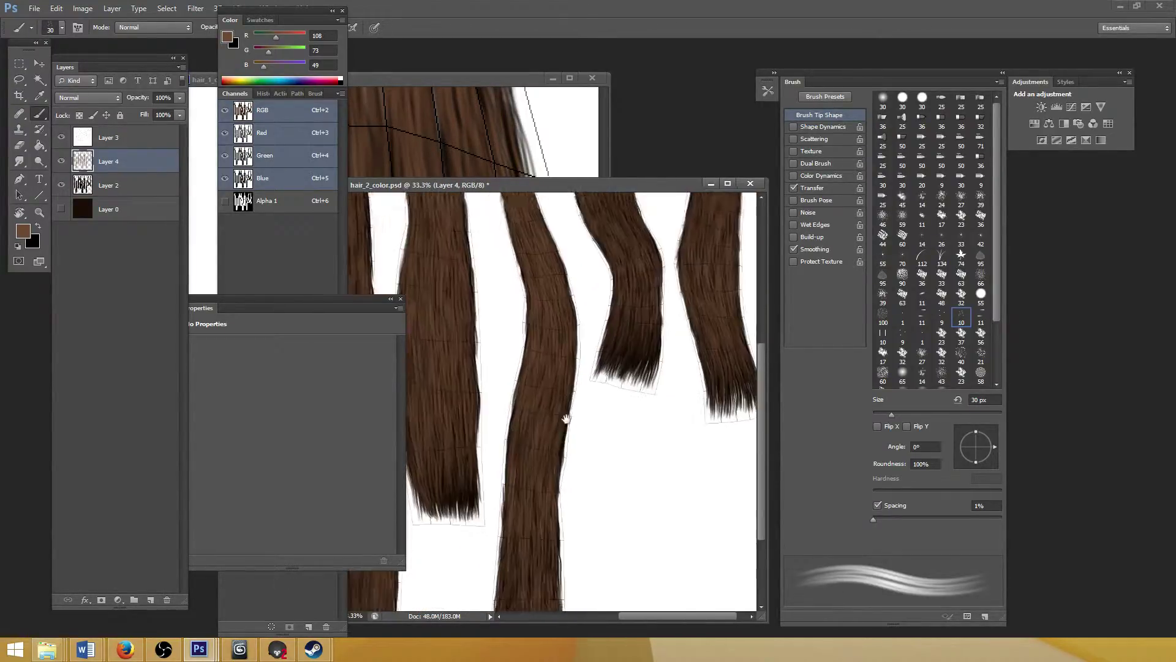
{"action": "scroll", "coordinate": [554, 416], "scroll_direction": "down", "scroll_amount": 2}
{"action": "scroll", "coordinate": [534, 415], "scroll_direction": "up", "scroll_amount": 1}
{"action": "scroll", "coordinate": [545, 414], "scroll_direction": "down", "scroll_amount": 1}
{"action": "scroll", "coordinate": [544, 414], "scroll_direction": "up", "scroll_amount": 1}
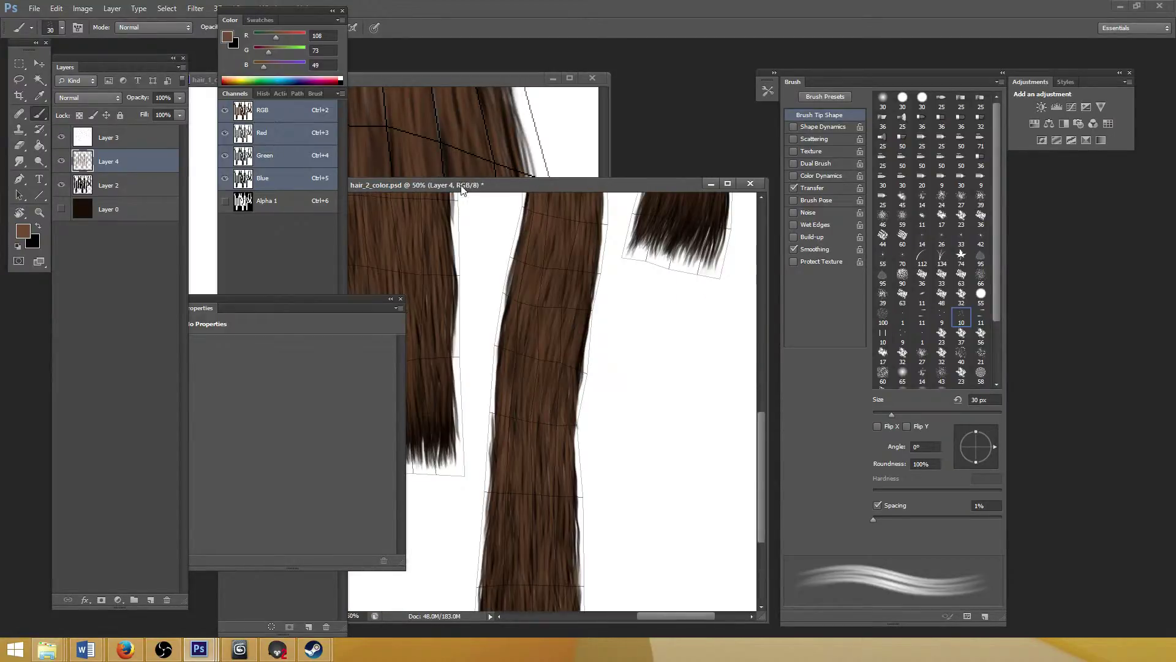
Move the hair_2_color.psd window up beside the Brush panel and enlarge it to show more of the strands
{"action": "left_click_drag", "start_coordinate": [463, 185], "coordinate": [397, 109]}
{"action": "left_click_drag", "start_coordinate": [559, 397], "coordinate": [591, 336]}
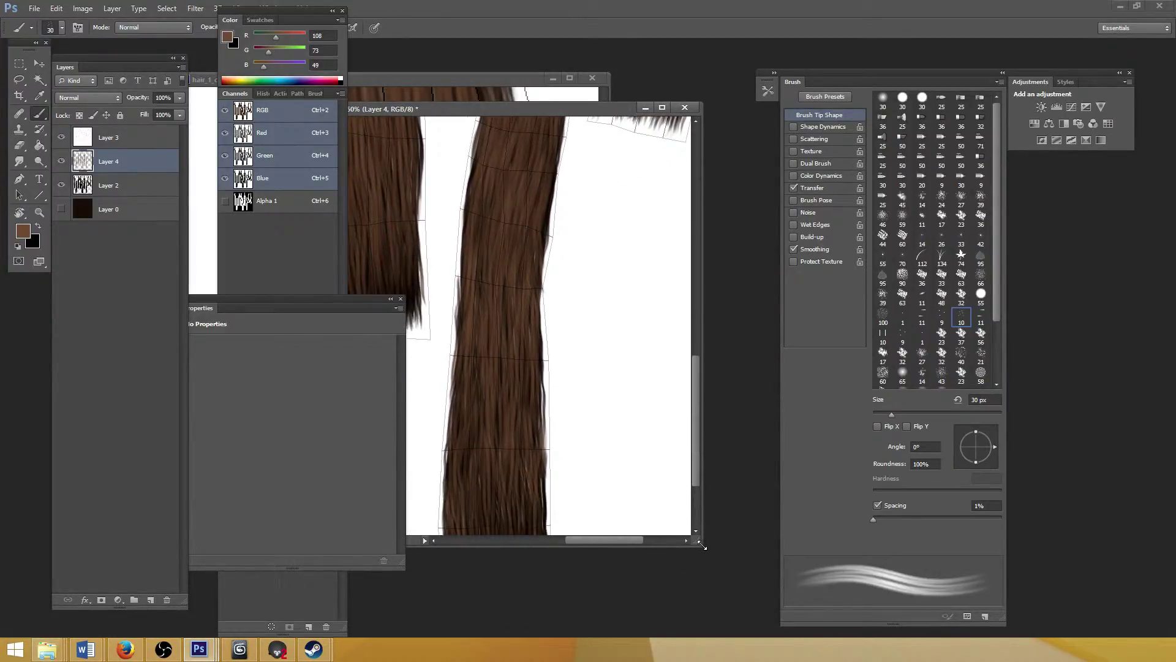
{"action": "left_click_drag", "start_coordinate": [701, 544], "coordinate": [780, 603]}
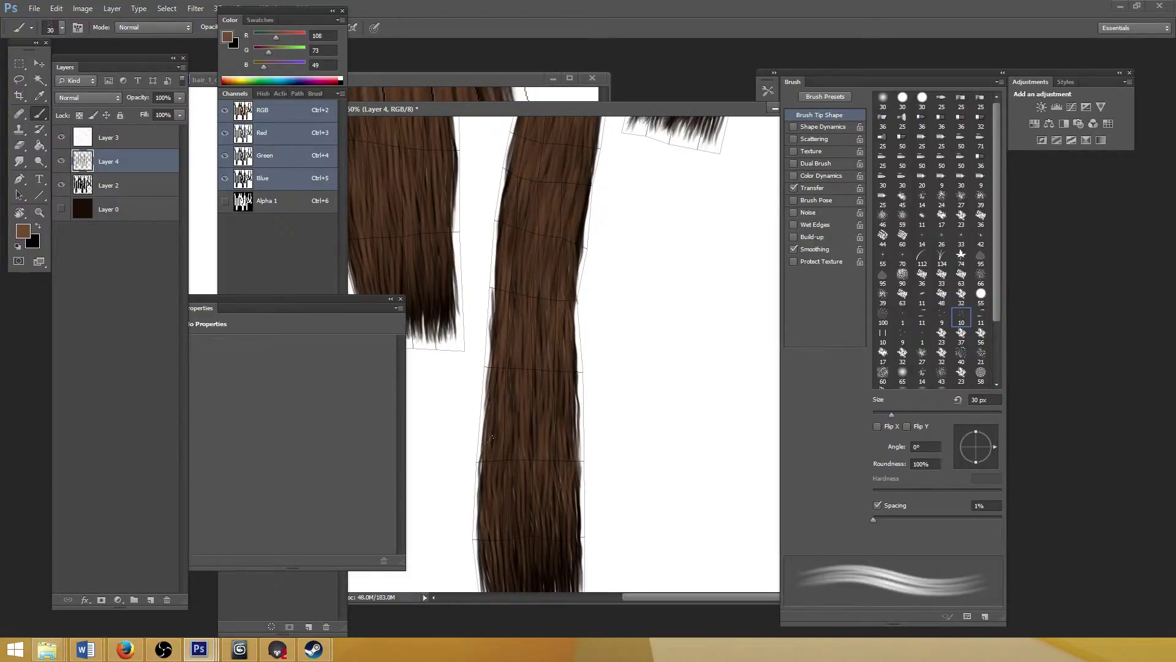
Examine the lower part of the long strand, and follow the short S-curved strand from its dark tip up to its root
{"action": "left_click_drag", "start_coordinate": [494, 302], "coordinate": [520, 406]}
{"action": "scroll", "coordinate": [559, 298], "scroll_direction": "up", "scroll_amount": 10}
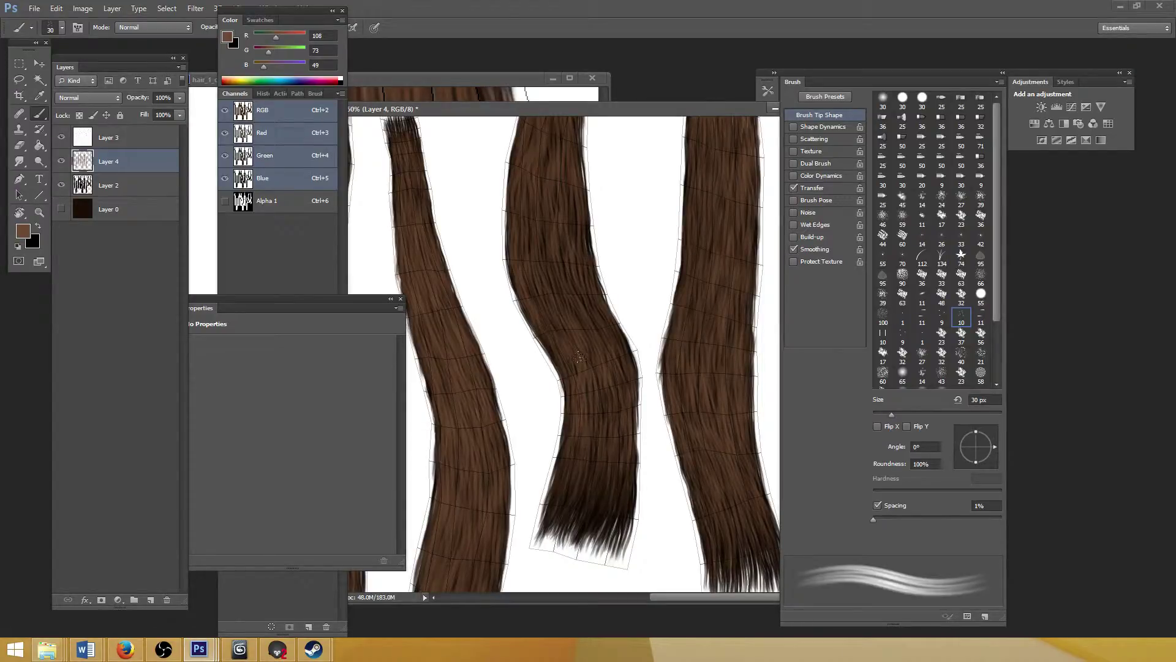
{"action": "left_click_drag", "start_coordinate": [574, 418], "coordinate": [583, 459]}
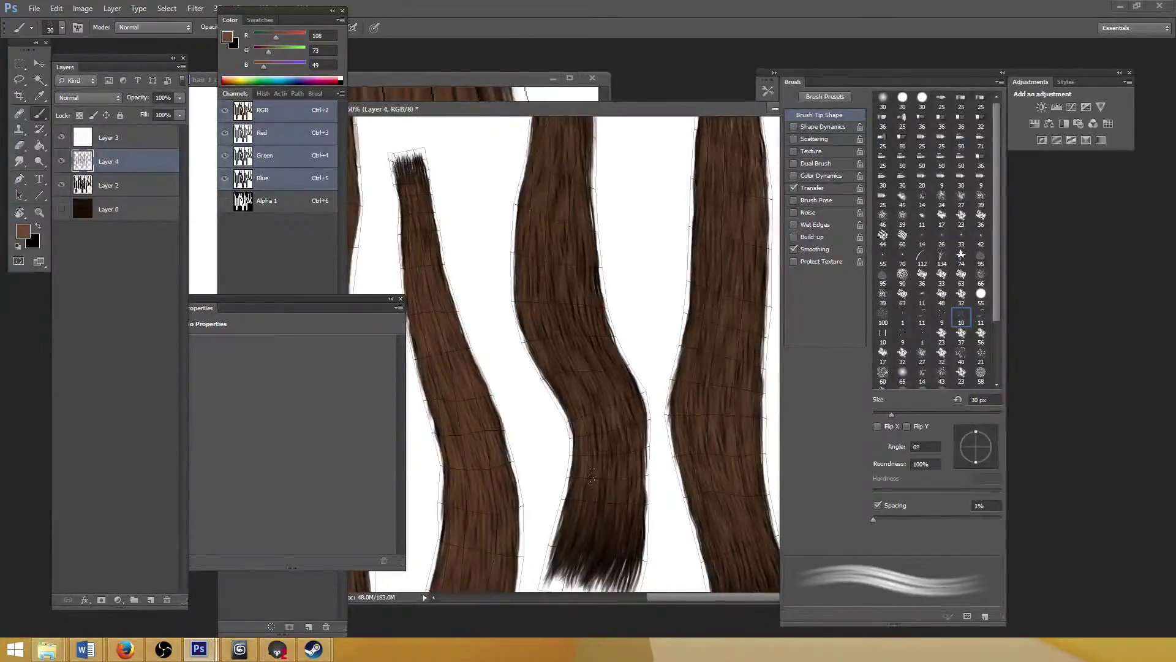
{"action": "left_click_drag", "start_coordinate": [555, 355], "coordinate": [570, 397]}
{"action": "left_click_drag", "start_coordinate": [621, 438], "coordinate": [613, 448]}
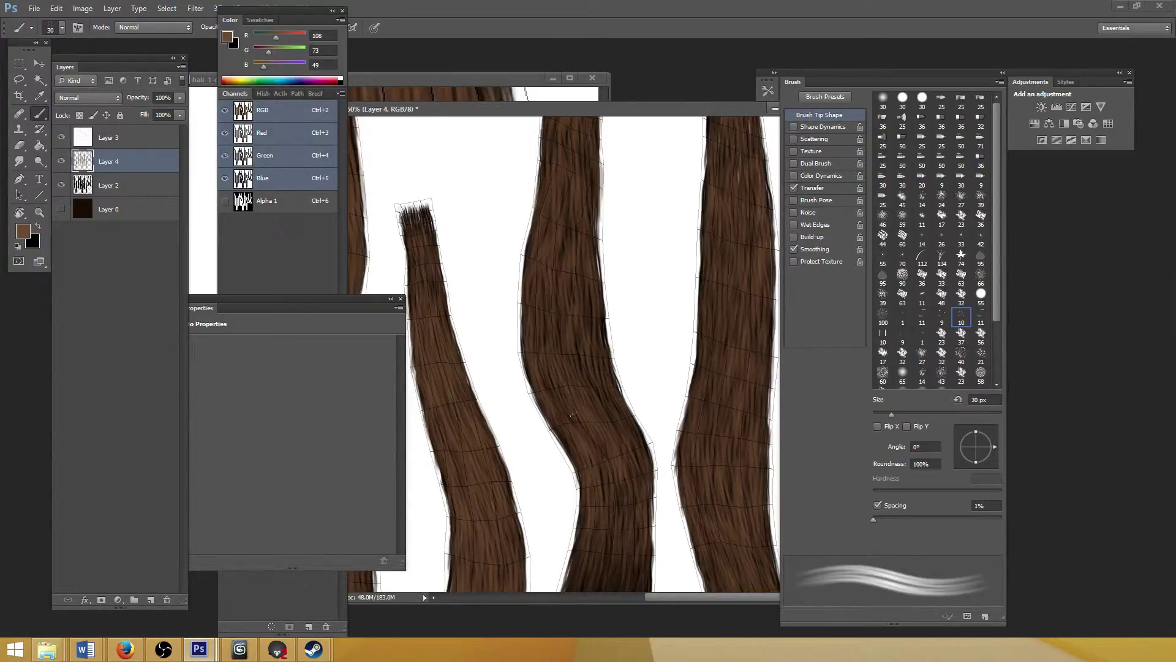
{"action": "left_click_drag", "start_coordinate": [570, 358], "coordinate": [585, 404]}
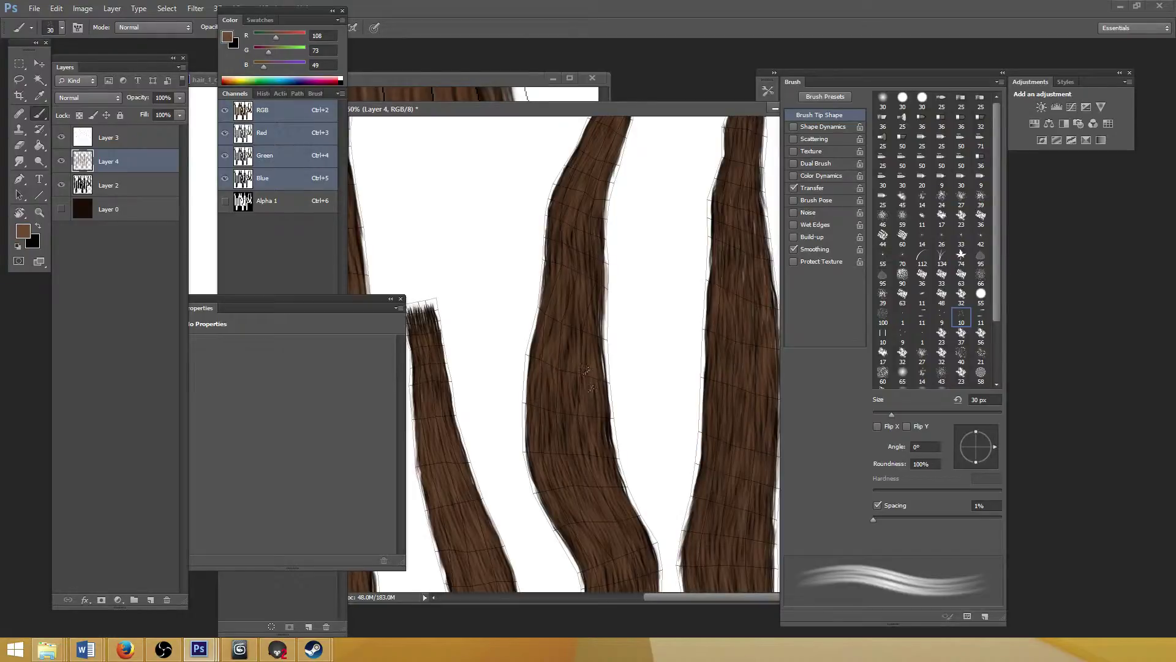
{"action": "scroll", "coordinate": [580, 315], "scroll_direction": "up", "scroll_amount": 3}
{"action": "mouse_move", "coordinate": [582, 312]}
{"action": "left_mouse_down"}
{"action": "mouse_move", "coordinate": [562, 342]}
{"action": "mouse_move", "coordinate": [596, 341]}
{"action": "mouse_move", "coordinate": [597, 322]}
{"action": "left_mouse_up"}
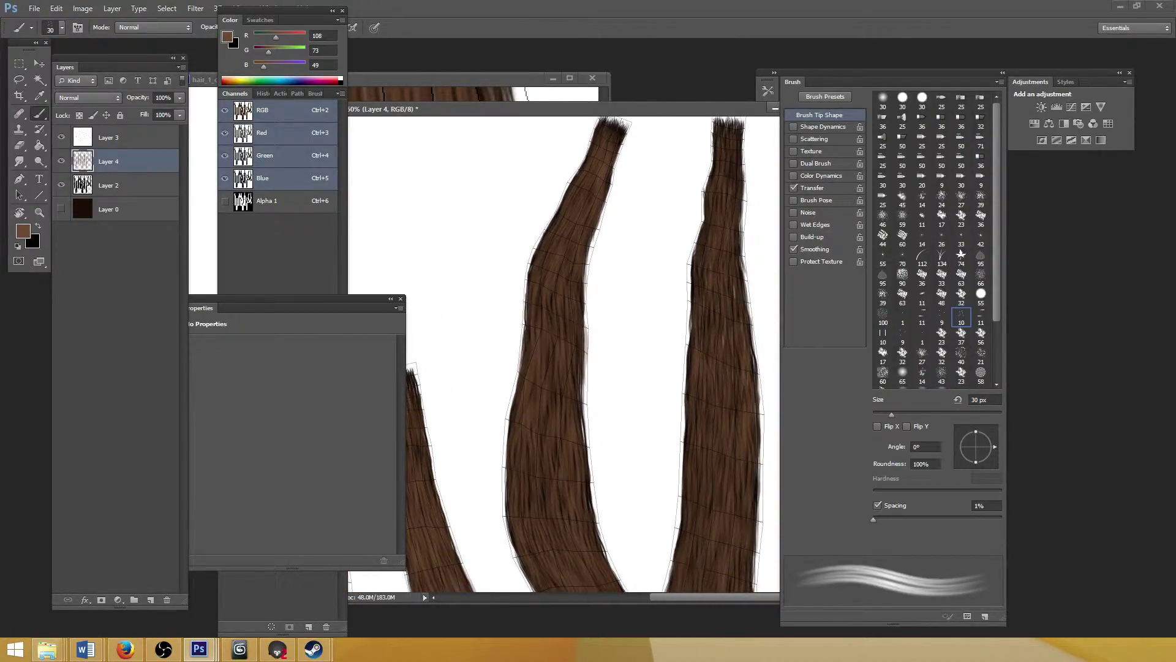
Move the hair_2_color.psd window clear of the Brush panel and examine the tapered strand beside the S-curved one up to its root
{"action": "left_click_drag", "start_coordinate": [586, 111], "coordinate": [473, 104]}
{"action": "left_click_drag", "start_coordinate": [587, 468], "coordinate": [589, 393]}
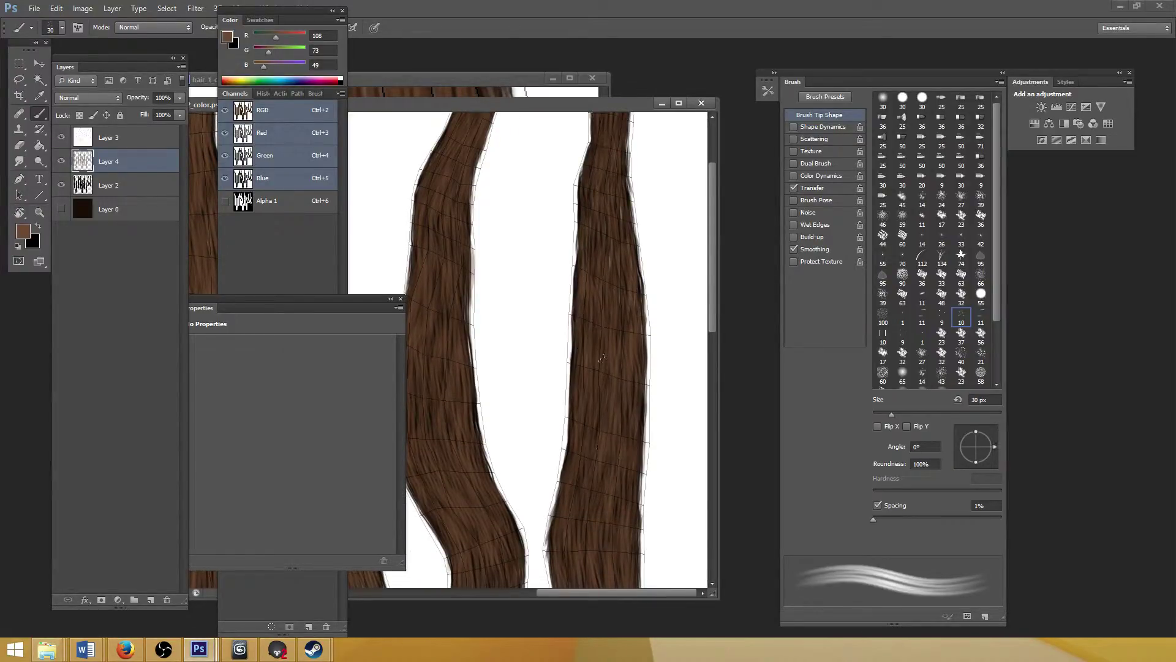
{"action": "scroll", "coordinate": [624, 287], "scroll_direction": "up", "scroll_amount": 3}
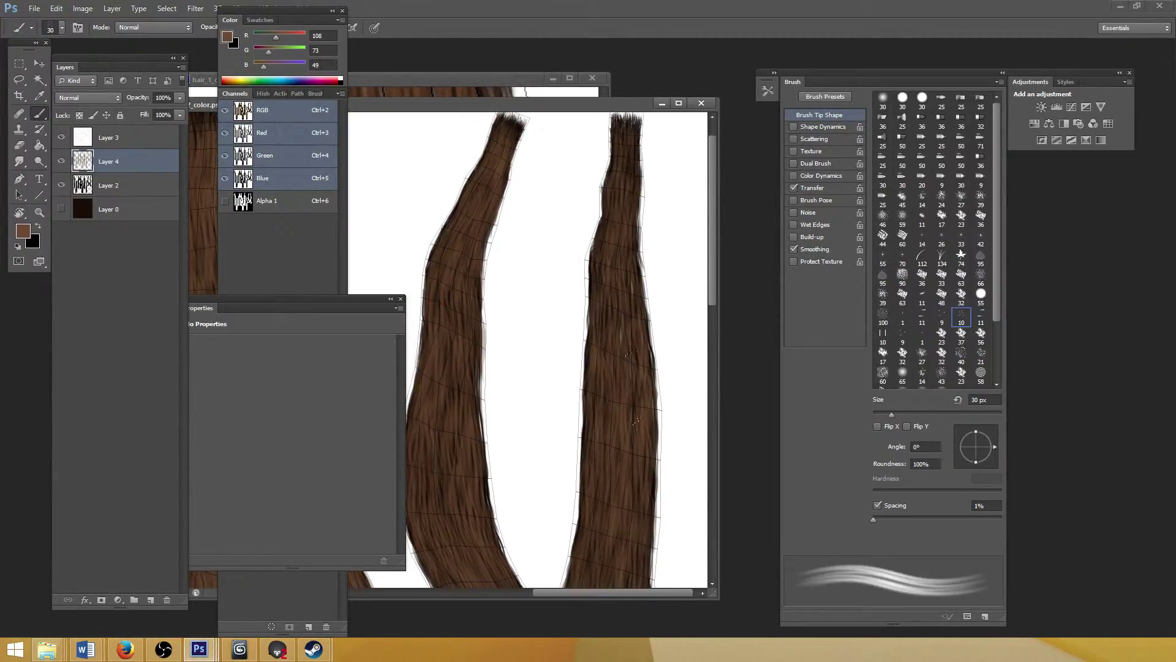
{"action": "scroll", "coordinate": [625, 328], "scroll_direction": "up", "scroll_amount": 1}
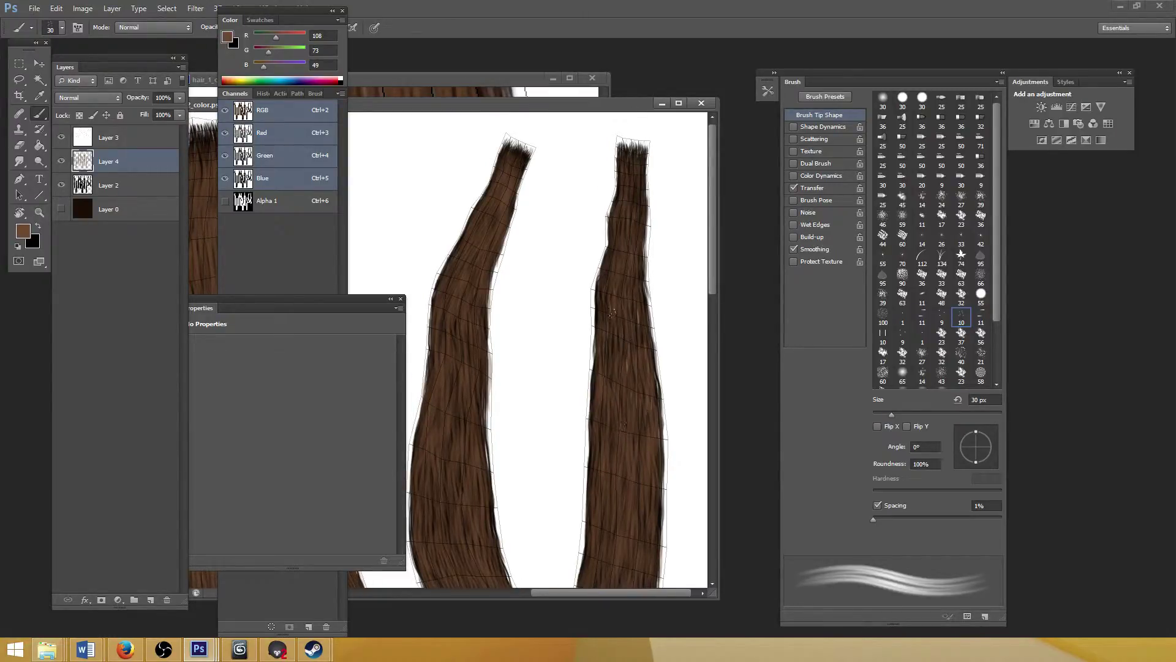
{"action": "left_click_drag", "start_coordinate": [611, 353], "coordinate": [621, 356]}
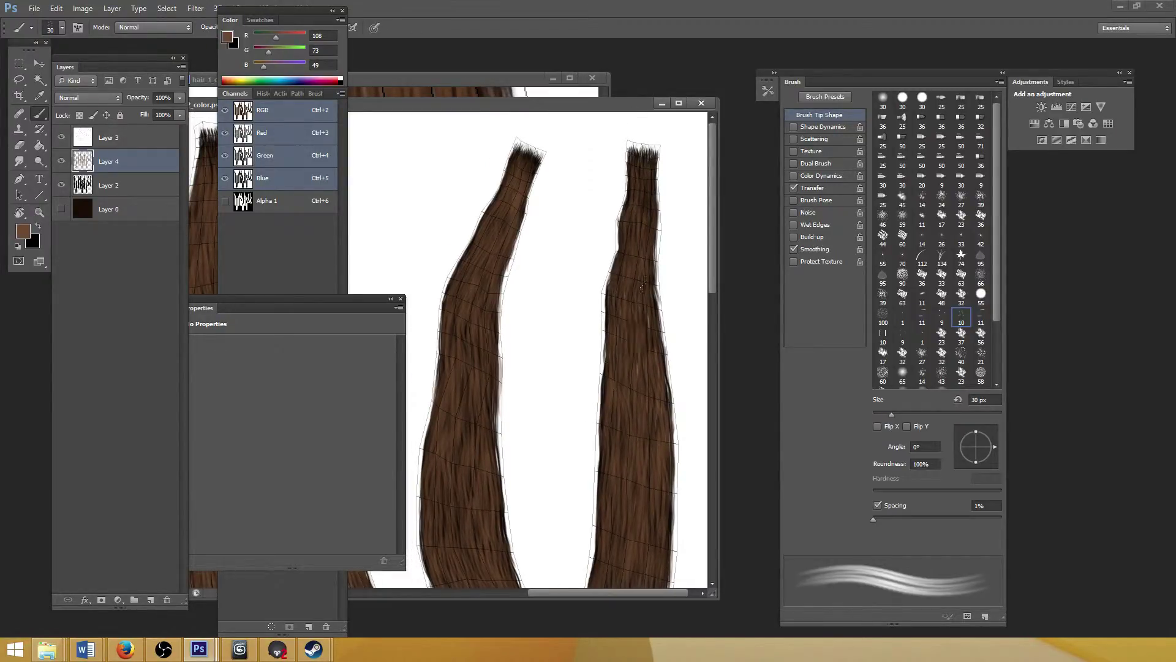
View the whole strand sheet, shift the hair_2_color.psd window clear of the Brush panel, and inspect the long narrow strand's root
{"action": "scroll", "coordinate": [644, 341], "scroll_direction": "down", "scroll_amount": 4}
{"action": "double_click", "coordinate": [417, 105]}
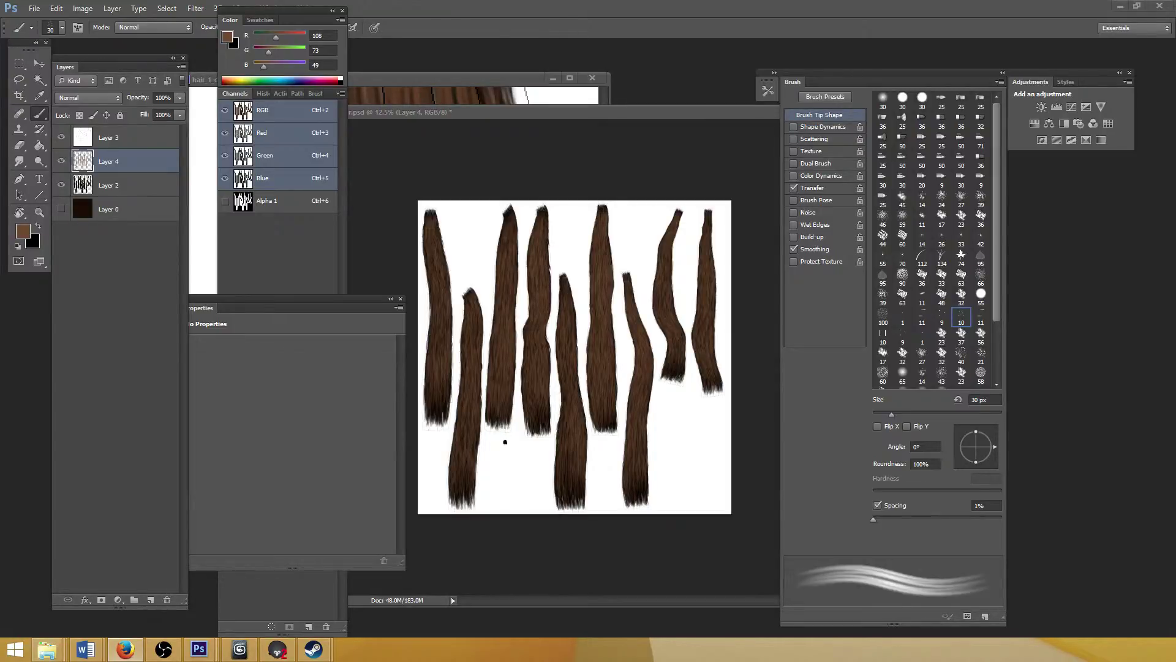
{"action": "key", "text": "super+d"}
{"action": "key", "text": "super+d"}
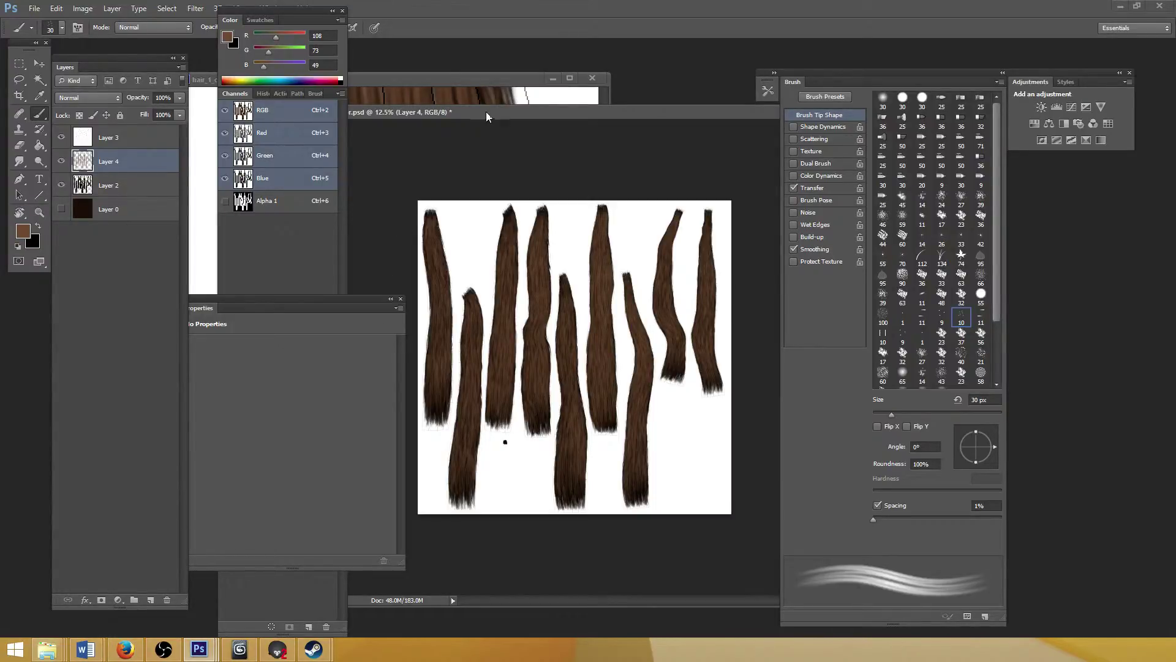
{"action": "left_click_drag", "start_coordinate": [486, 113], "coordinate": [376, 114]}
{"action": "scroll", "coordinate": [554, 300], "scroll_direction": "up", "scroll_amount": 4}
{"action": "left_click", "coordinate": [554, 300], "text": "ctrl"}
{"action": "left_click_drag", "start_coordinate": [590, 360], "coordinate": [607, 491]}
{"action": "left_click", "coordinate": [531, 315], "text": "ctrl"}
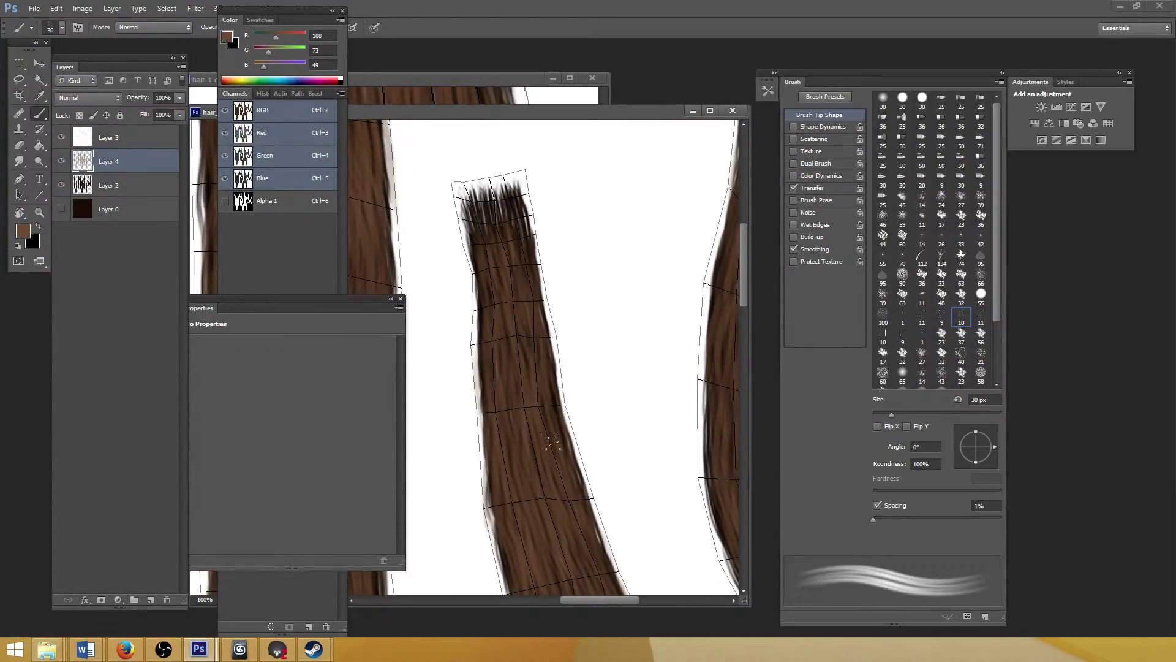
{"action": "scroll", "coordinate": [523, 304], "scroll_direction": "down", "scroll_amount": 3}
{"action": "scroll", "coordinate": [575, 264], "scroll_direction": "up", "scroll_amount": 2}
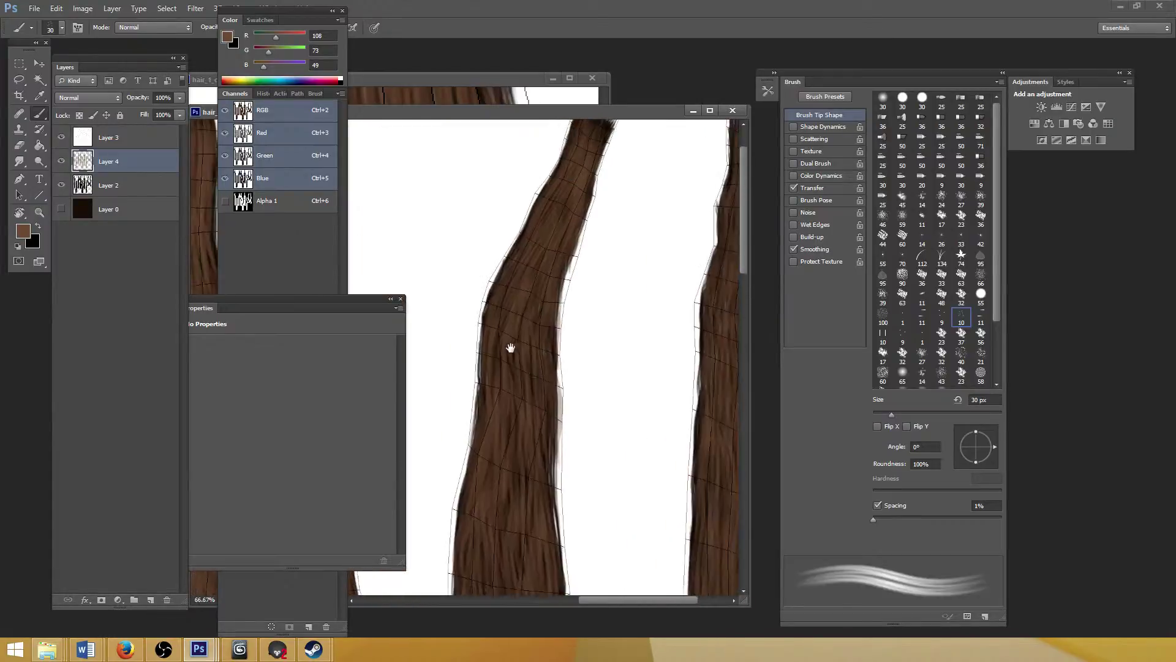
Undo the last two brush edits and check the short S-curved strand and the upper half of the rightmost tapered strand
{"action": "key", "text": "ctrl+alt+z"}
{"action": "key", "text": "ctrl+alt+z"}
{"action": "left_click_drag", "start_coordinate": [528, 335], "coordinate": [513, 351]}
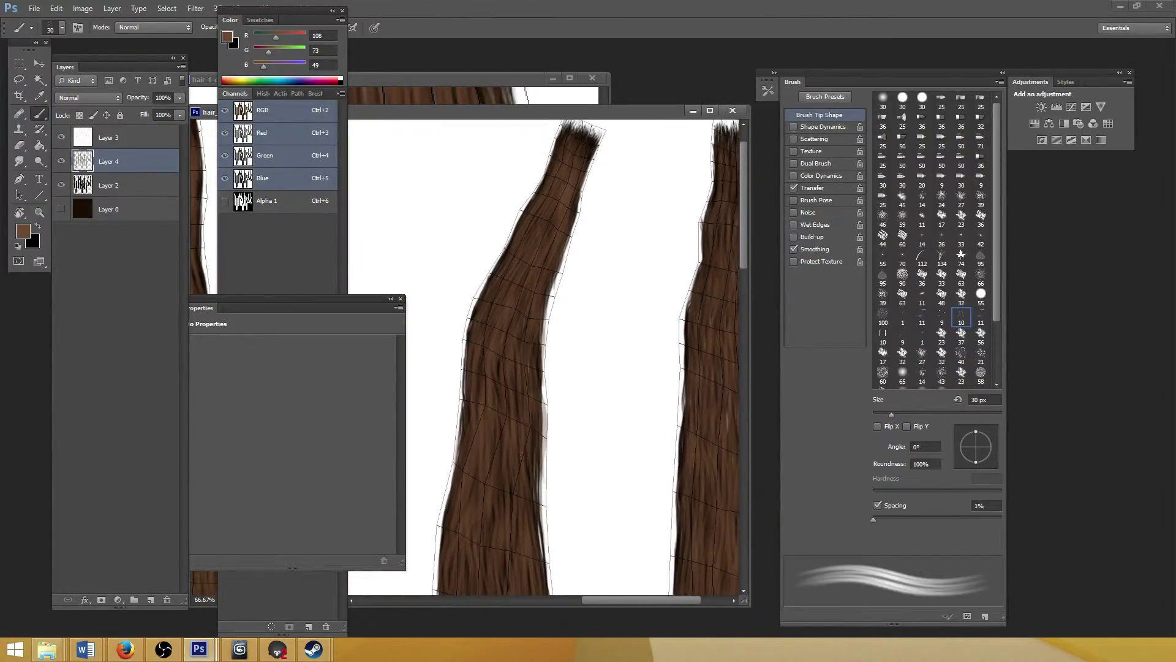
{"action": "mouse_move", "coordinate": [578, 301]}
{"action": "left_mouse_down"}
{"action": "mouse_move", "coordinate": [499, 342]}
{"action": "mouse_move", "coordinate": [461, 345]}
{"action": "left_mouse_up"}
{"action": "scroll", "coordinate": [606, 282], "scroll_direction": "up", "scroll_amount": 1}
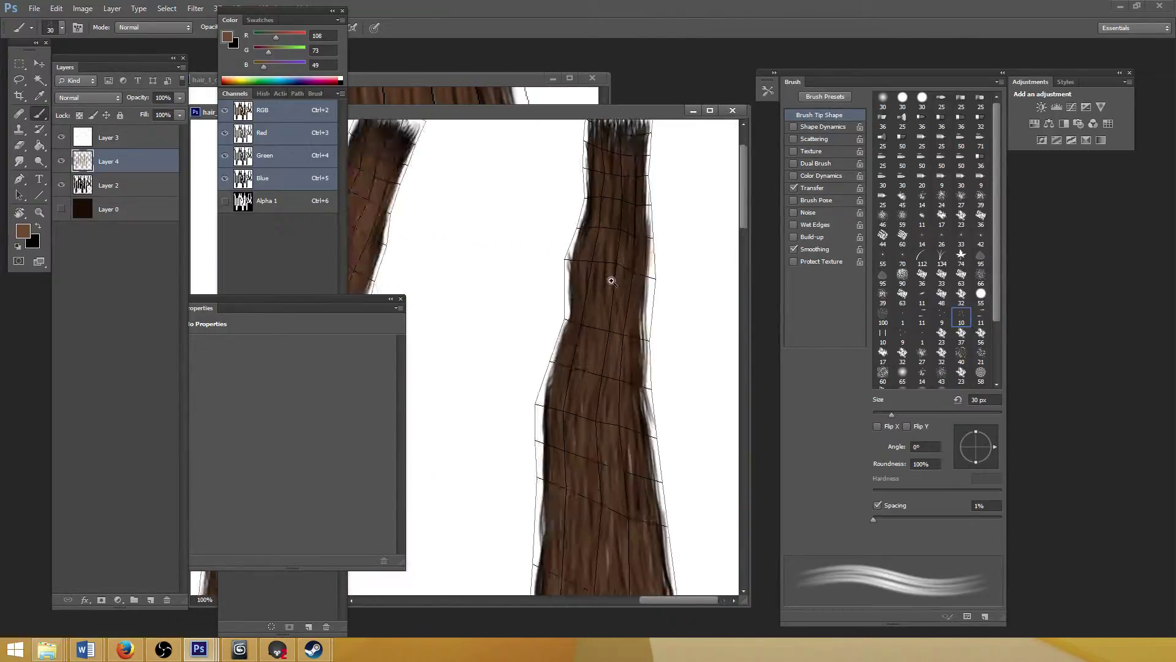
{"action": "left_click_drag", "start_coordinate": [612, 281], "coordinate": [548, 264]}
{"action": "left_click_drag", "start_coordinate": [498, 424], "coordinate": [497, 359]}
{"action": "left_click_drag", "start_coordinate": [483, 463], "coordinate": [489, 377]}
{"action": "scroll", "coordinate": [552, 375], "scroll_direction": "down", "scroll_amount": 3}
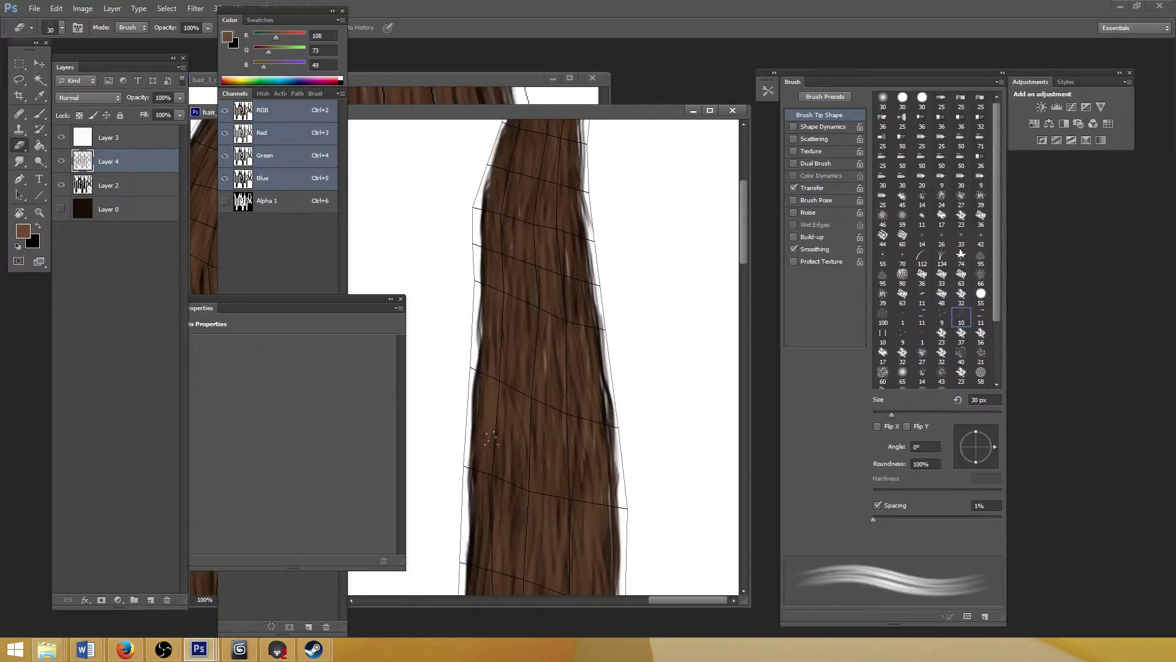
Try a long 30 px brush stroke along the upper part of the rightmost tapered strand, and undo it
{"action": "key", "text": "e"}
{"action": "key", "text": "b"}
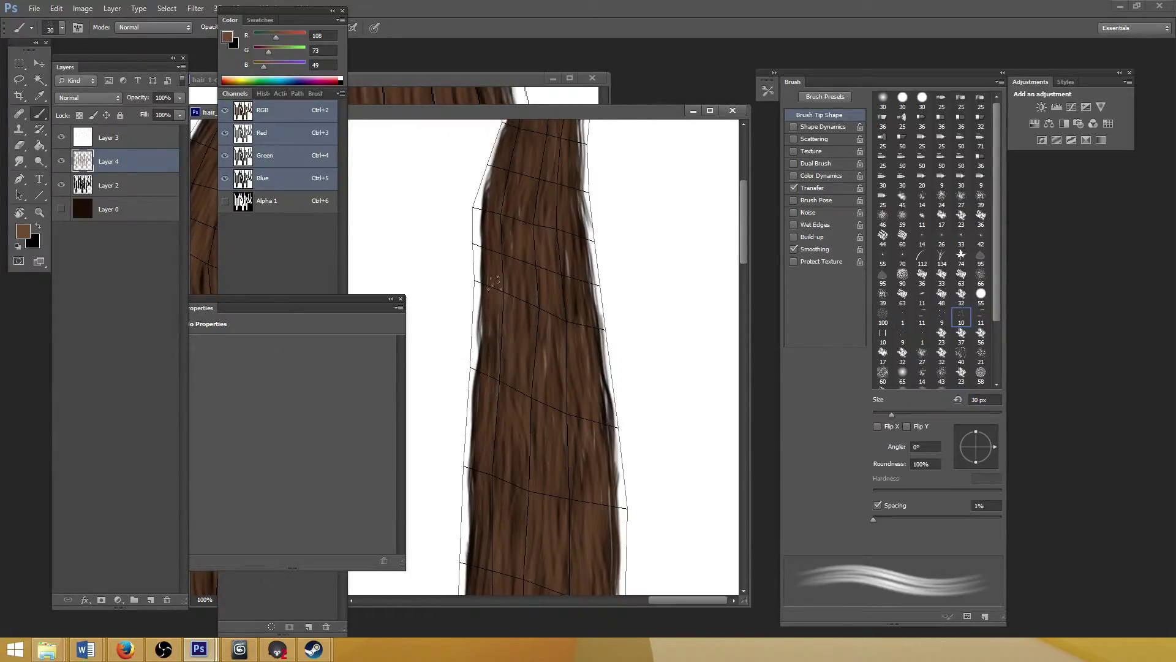
{"action": "key", "text": "ctrl+minus"}
{"action": "mouse_move", "coordinate": [589, 373]}
{"action": "left_mouse_down"}
{"action": "mouse_move", "coordinate": [587, 407]}
{"action": "mouse_move", "coordinate": [541, 434]}
{"action": "left_mouse_up"}
{"action": "key", "text": "ctrl+plus"}
{"action": "mouse_move", "coordinate": [667, 446]}
{"action": "left_mouse_down"}
{"action": "mouse_move", "coordinate": [631, 446]}
{"action": "mouse_move", "coordinate": [633, 275]}
{"action": "left_mouse_up"}
{"action": "key", "text": "ctrl+z"}
{"action": "key", "text": "ctrl+z"}
Paint brown hair strokes towards the root of the rightmost tapered strand with the 30 px brush, stepping back the last ones
{"action": "left_click_drag", "start_coordinate": [611, 232], "coordinate": [615, 330]}
{"action": "left_click_drag", "start_coordinate": [640, 371], "coordinate": [634, 317]}
{"action": "mouse_move", "coordinate": [606, 271]}
{"action": "left_mouse_down"}
{"action": "mouse_move", "coordinate": [608, 331]}
{"action": "mouse_move", "coordinate": [608, 249]}
{"action": "left_mouse_up"}
{"action": "left_click_drag", "start_coordinate": [606, 228], "coordinate": [605, 332]}
{"action": "left_click_drag", "start_coordinate": [601, 325], "coordinate": [594, 270]}
{"action": "key", "text": "ctrl+alt+z"}
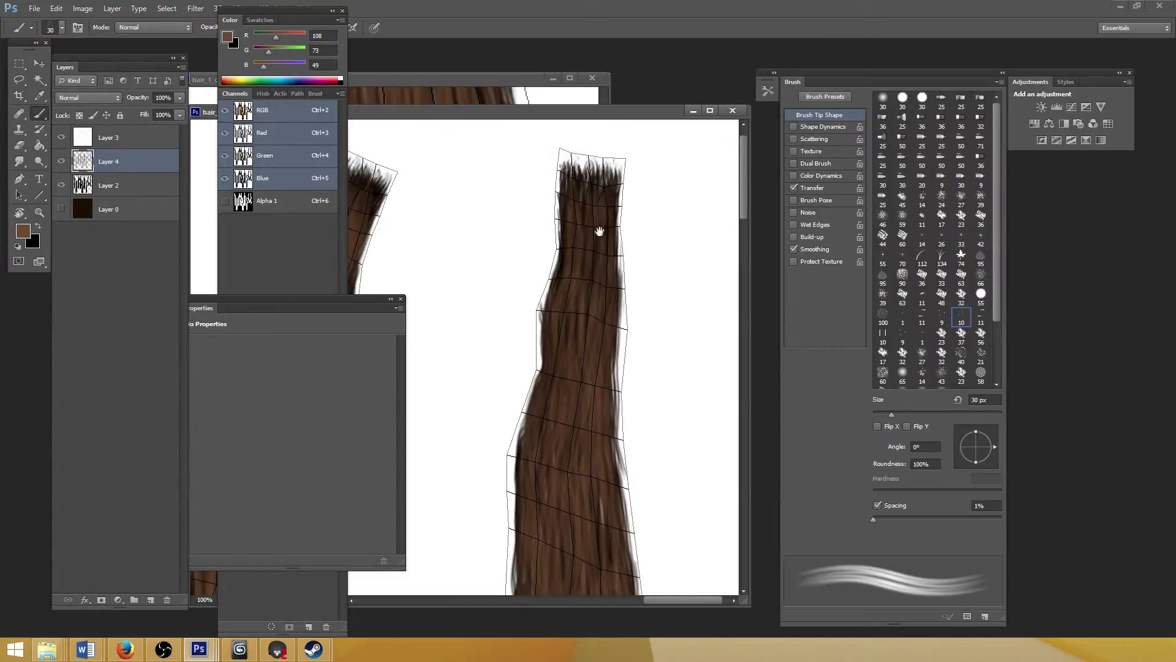
{"action": "key", "text": "ctrl+alt+z"}
Reduce the brush size to 25 px and repaint a short upward hair stroke near the rightmost strand's root
{"action": "key", "text": "bracketleft"}
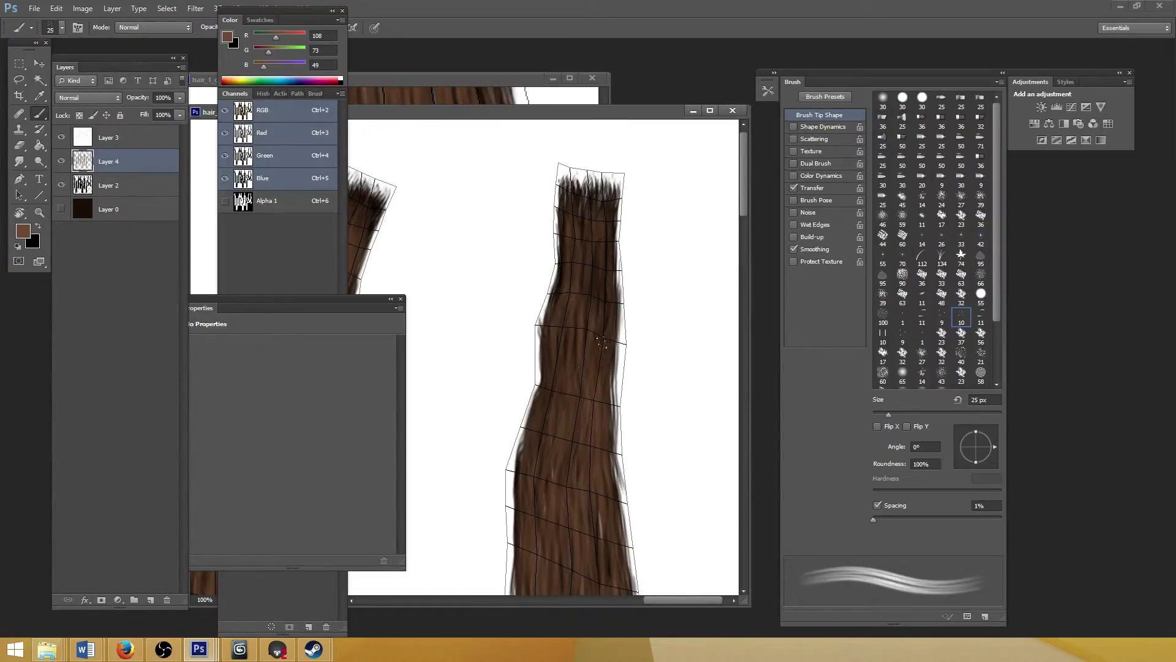
{"action": "key", "text": "ctrl+z"}
{"action": "mouse_move", "coordinate": [604, 309]}
{"action": "left_mouse_down"}
{"action": "mouse_move", "coordinate": [602, 265]}
{"action": "mouse_move", "coordinate": [590, 273]}
{"action": "left_mouse_up"}
{"action": "key", "text": "ctrl+minus"}
{"action": "left_click_drag", "start_coordinate": [591, 273], "coordinate": [639, 372]}
Examine the dark lower tip of the short S-curved strand against the strands on either side of it
{"action": "key", "text": "ctrl+minus"}
{"action": "key", "text": "ctrl+minus"}
{"action": "key", "text": "ctrl+minus"}
{"action": "key", "text": "ctrl+plus"}
{"action": "key", "text": "ctrl+plus"}
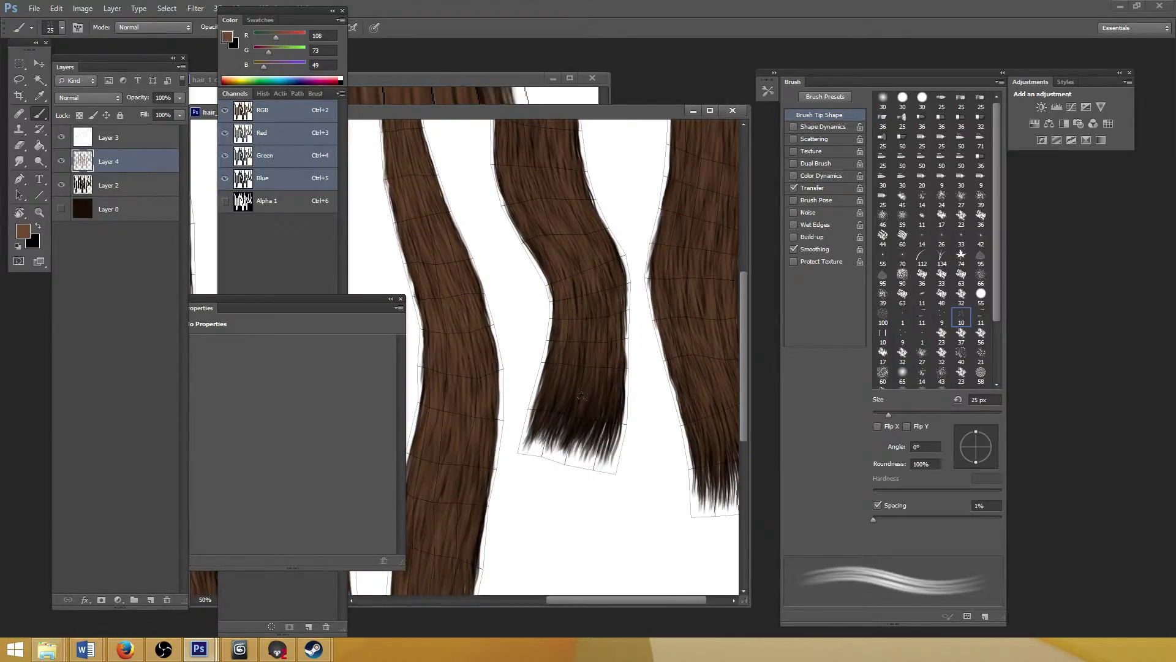
{"action": "scroll", "coordinate": [599, 330], "scroll_direction": "up", "scroll_amount": 2}
{"action": "left_click_drag", "start_coordinate": [594, 271], "coordinate": [562, 348]}
{"action": "key", "text": "ctrl+minus"}
{"action": "key", "text": "ctrl+minus"}
{"action": "scroll", "coordinate": [552, 413], "scroll_direction": "up", "scroll_amount": 1}
Examine the lower ends of the wide straight strand and the long strands next to it
{"action": "left_click_drag", "start_coordinate": [532, 462], "coordinate": [554, 373]}
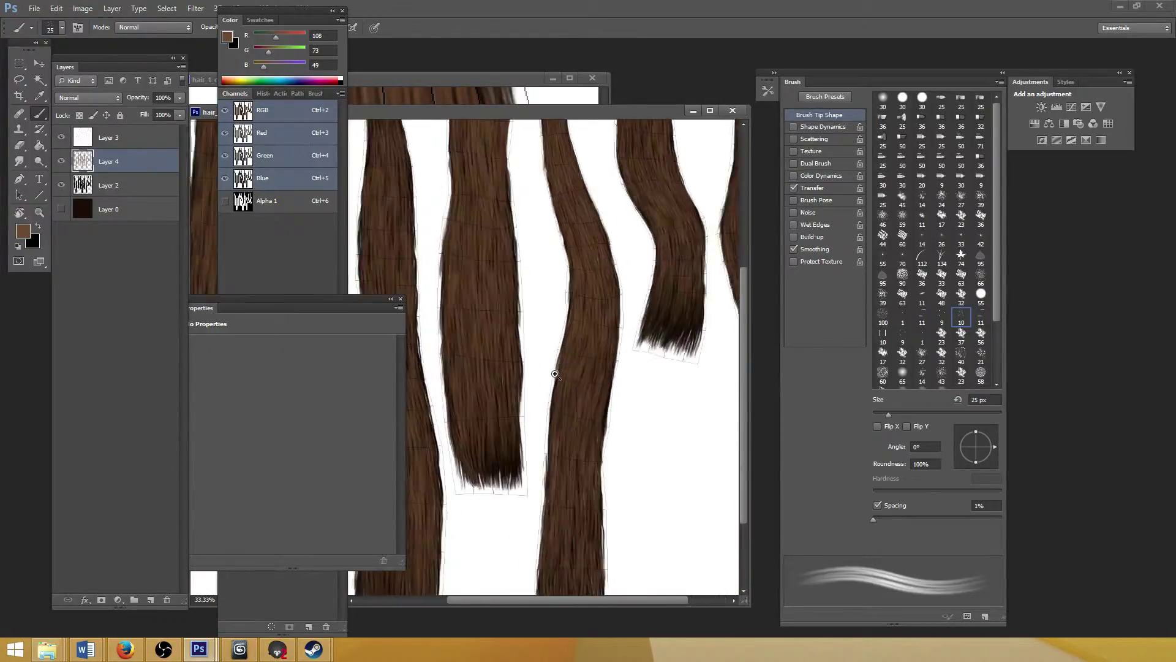
{"action": "scroll", "coordinate": [556, 357], "scroll_direction": "up", "scroll_amount": 1}
{"action": "left_click_drag", "start_coordinate": [487, 390], "coordinate": [584, 411]}
{"action": "scroll", "coordinate": [526, 363], "scroll_direction": "up", "scroll_amount": 1}
{"action": "scroll", "coordinate": [538, 370], "scroll_direction": "down", "scroll_amount": 1}
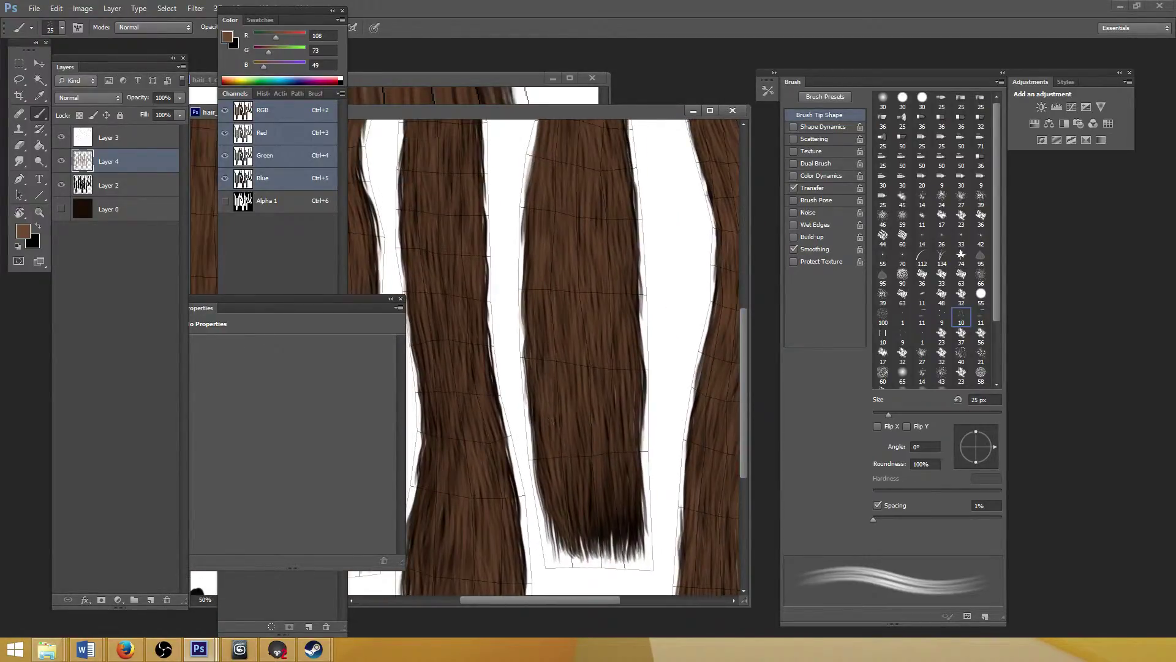
{"action": "left_click_drag", "start_coordinate": [557, 316], "coordinate": [606, 319]}
{"action": "scroll", "coordinate": [560, 344], "scroll_direction": "down", "scroll_amount": 1}
{"action": "scroll", "coordinate": [561, 419], "scroll_direction": "up", "scroll_amount": 1}
{"action": "scroll", "coordinate": [564, 422], "scroll_direction": "down", "scroll_amount": 1}
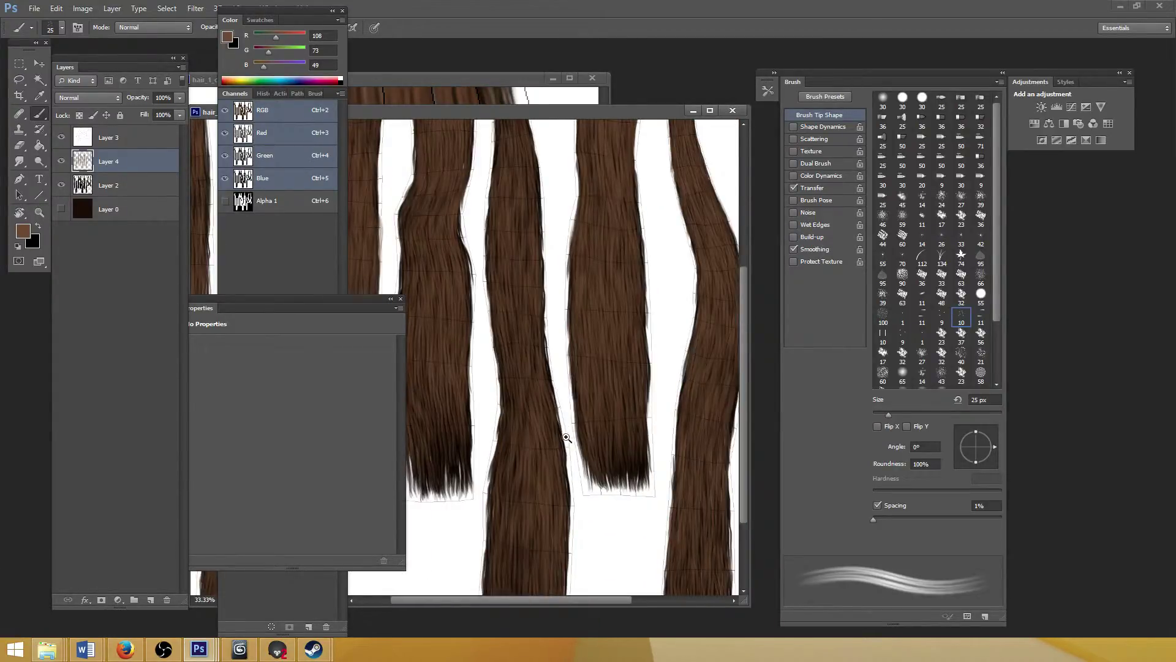
{"action": "key", "text": "ctrl+minus"}
{"action": "key", "text": "ctrl+plus"}
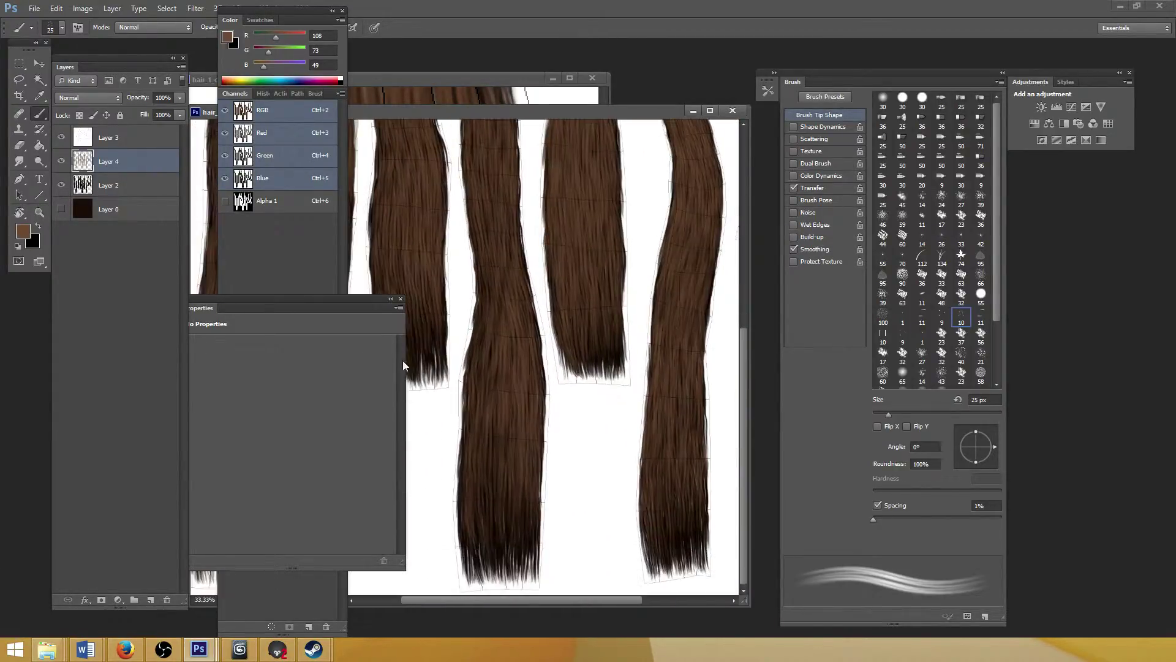
Enlarge the brush size to 50 px for painting broader hair strokes on Layer 4
{"action": "key", "text": "bracketright"}
{"action": "key", "text": "bracketright"}
{"action": "key", "text": "bracketright"}
{"action": "key", "text": "bracketright"}
{"action": "key", "text": "bracketright"}
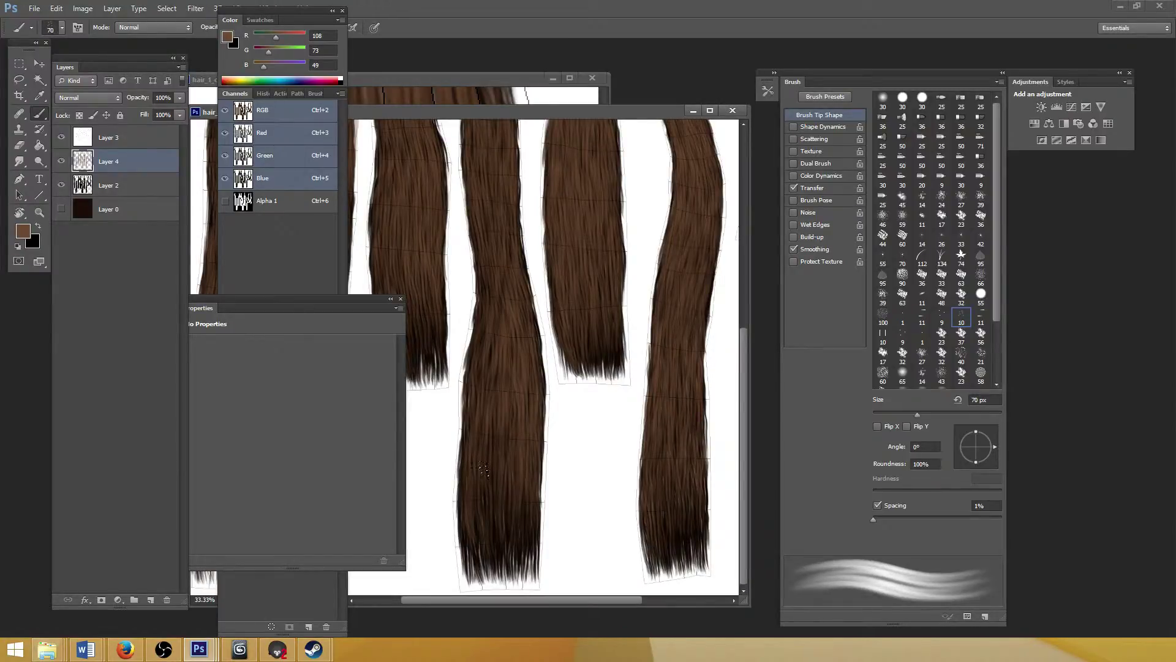
{"action": "key", "text": "bracketleft"}
Paint upward hair strokes on the upper part of the wide wavy strand with the 50 px brush
{"action": "left_click_drag", "start_coordinate": [485, 349], "coordinate": [512, 439]}
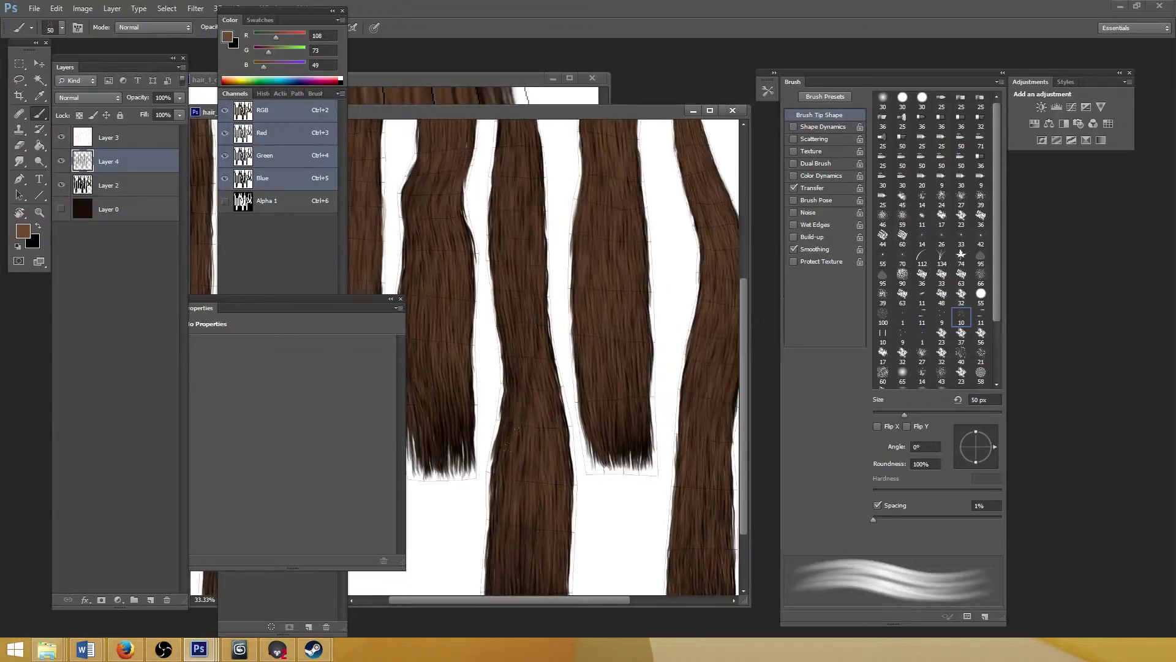
{"action": "left_click_drag", "start_coordinate": [472, 308], "coordinate": [522, 373]}
{"action": "left_click_drag", "start_coordinate": [472, 337], "coordinate": [494, 425]}
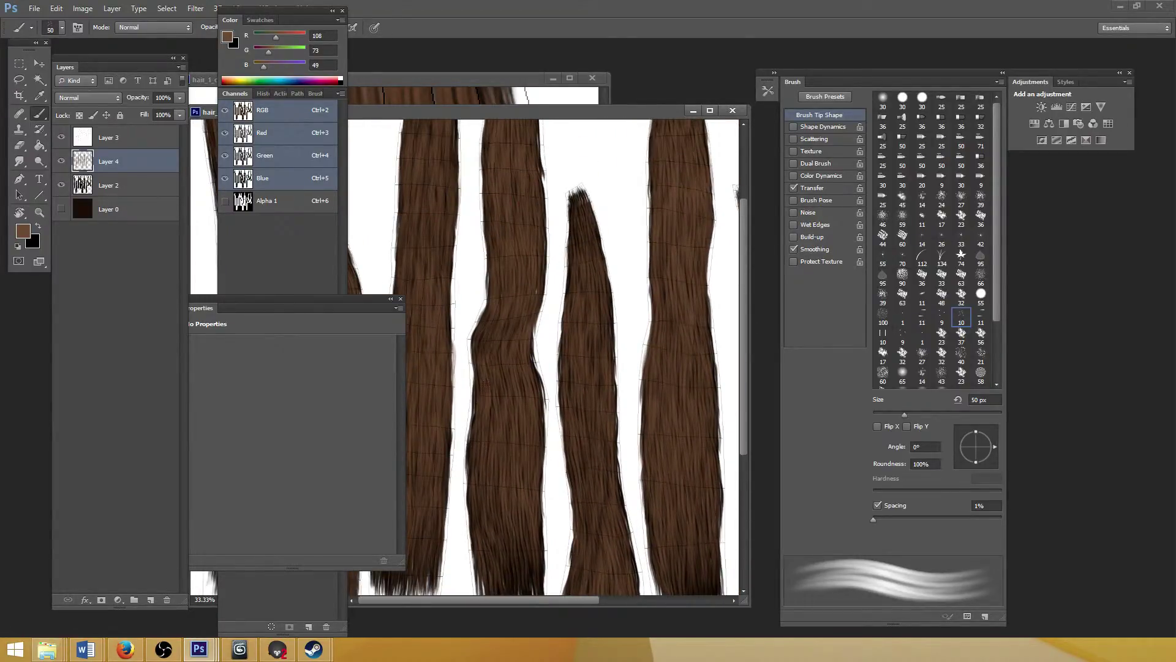
{"action": "left_click_drag", "start_coordinate": [510, 345], "coordinate": [512, 354]}
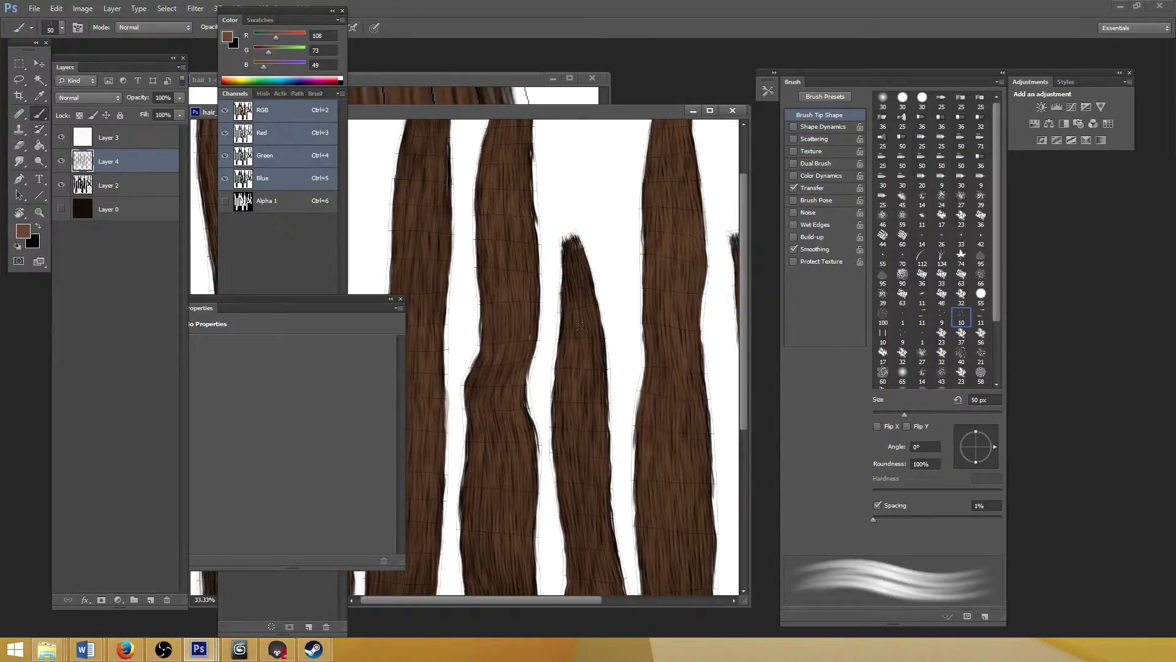
{"action": "left_click_drag", "start_coordinate": [592, 389], "coordinate": [596, 423]}
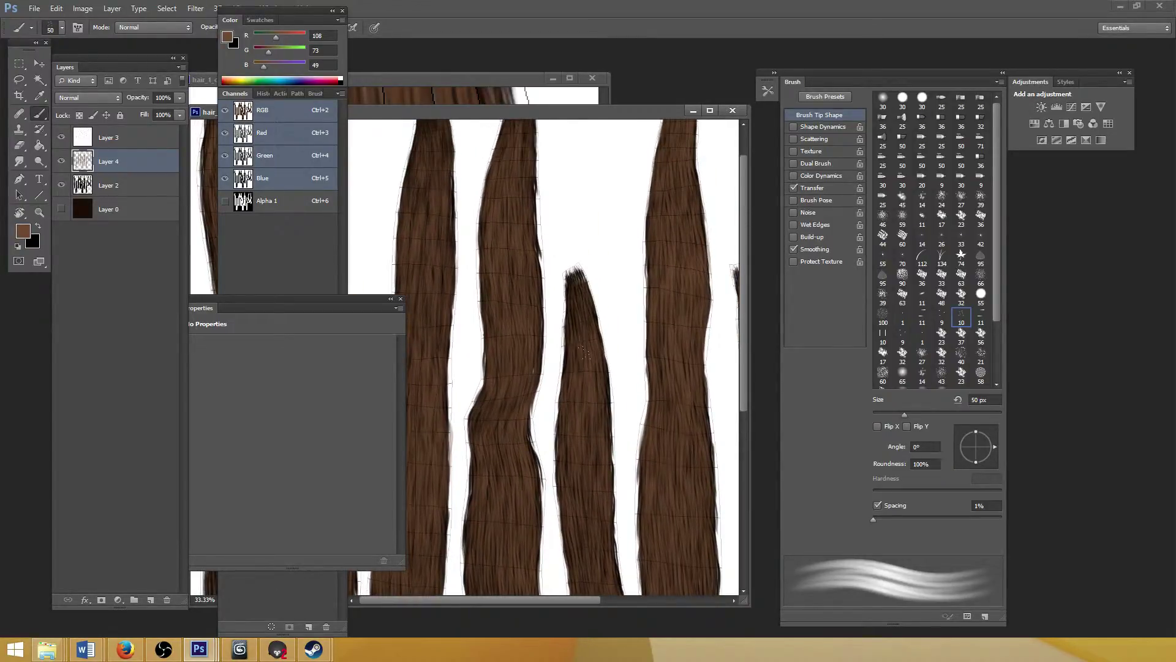
{"action": "left_click_drag", "start_coordinate": [534, 243], "coordinate": [538, 301]}
{"action": "scroll", "coordinate": [542, 212], "scroll_direction": "up", "scroll_amount": 2}
{"action": "left_click_drag", "start_coordinate": [538, 196], "coordinate": [560, 285]}
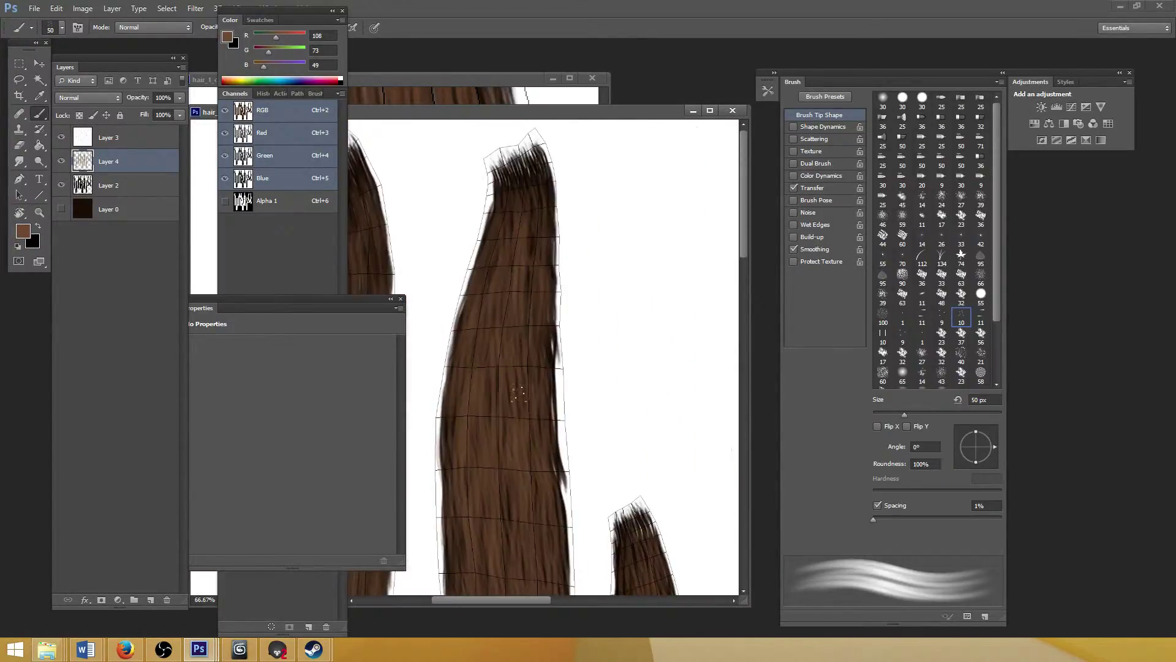
{"action": "left_click_drag", "start_coordinate": [535, 350], "coordinate": [537, 269]}
{"action": "left_click_drag", "start_coordinate": [537, 378], "coordinate": [539, 243]}
Reduce the brush size to 40 px and add a finer hair stroke towards the wavy strand's root
{"action": "key", "text": "bracketleft"}
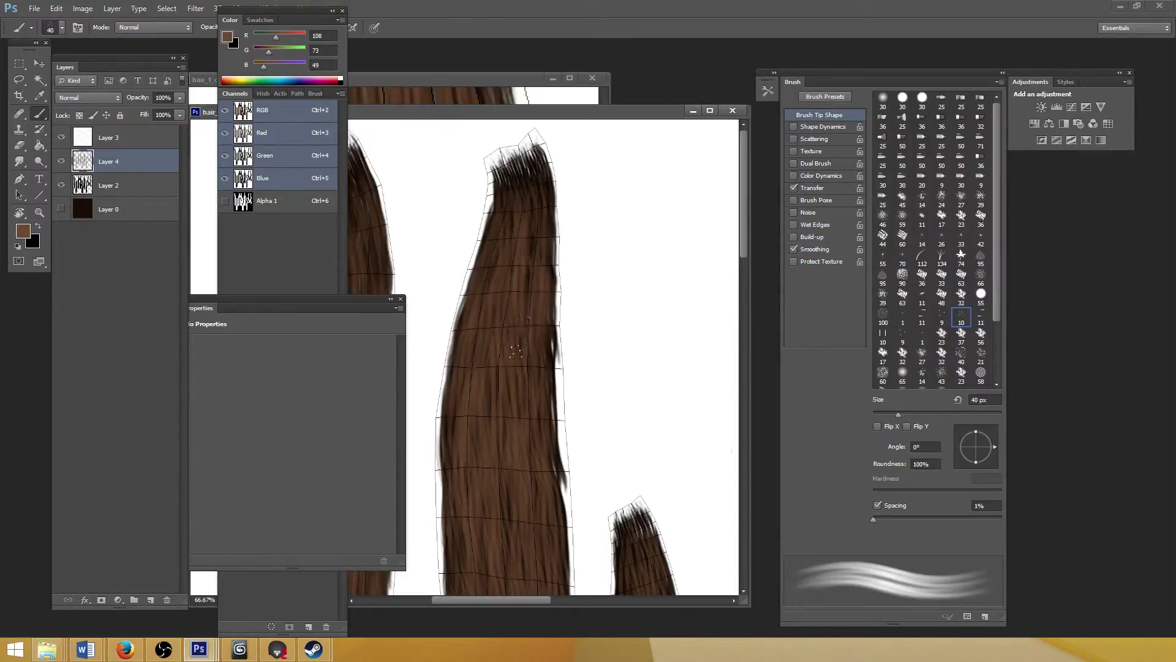
{"action": "left_click_drag", "start_coordinate": [531, 307], "coordinate": [548, 195]}
{"action": "left_click_drag", "start_coordinate": [380, 285], "coordinate": [538, 311]}
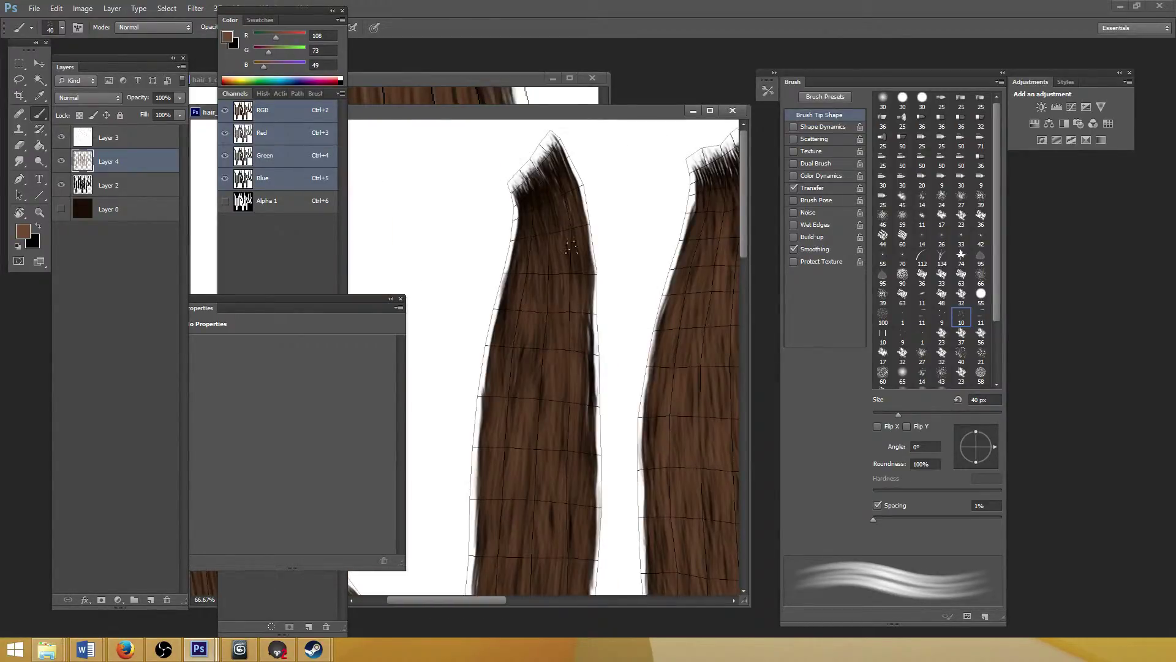
{"action": "scroll", "coordinate": [550, 328], "scroll_direction": "down", "scroll_amount": 3}
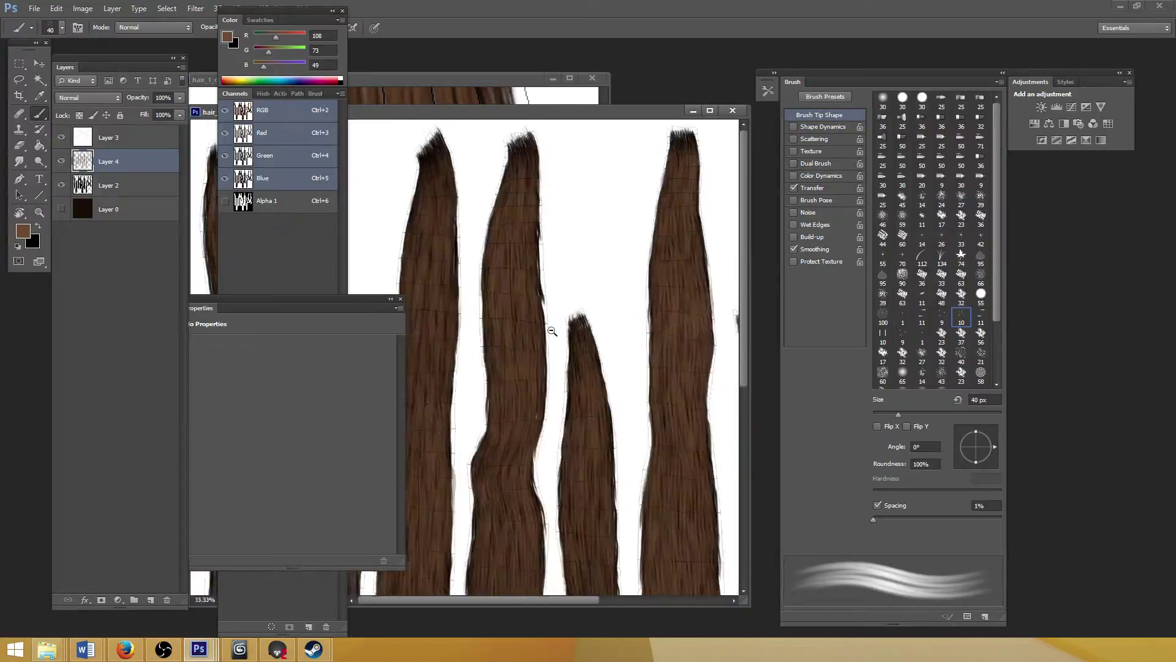
Examine the wavy strand's upper half and bend alongside the neighbouring strands
{"action": "scroll", "coordinate": [452, 362], "scroll_direction": "up", "scroll_amount": 1}
{"action": "scroll", "coordinate": [456, 360], "scroll_direction": "down", "scroll_amount": 1}
{"action": "scroll", "coordinate": [482, 356], "scroll_direction": "up", "scroll_amount": 1}
{"action": "left_click", "coordinate": [515, 331], "text": "ctrl"}
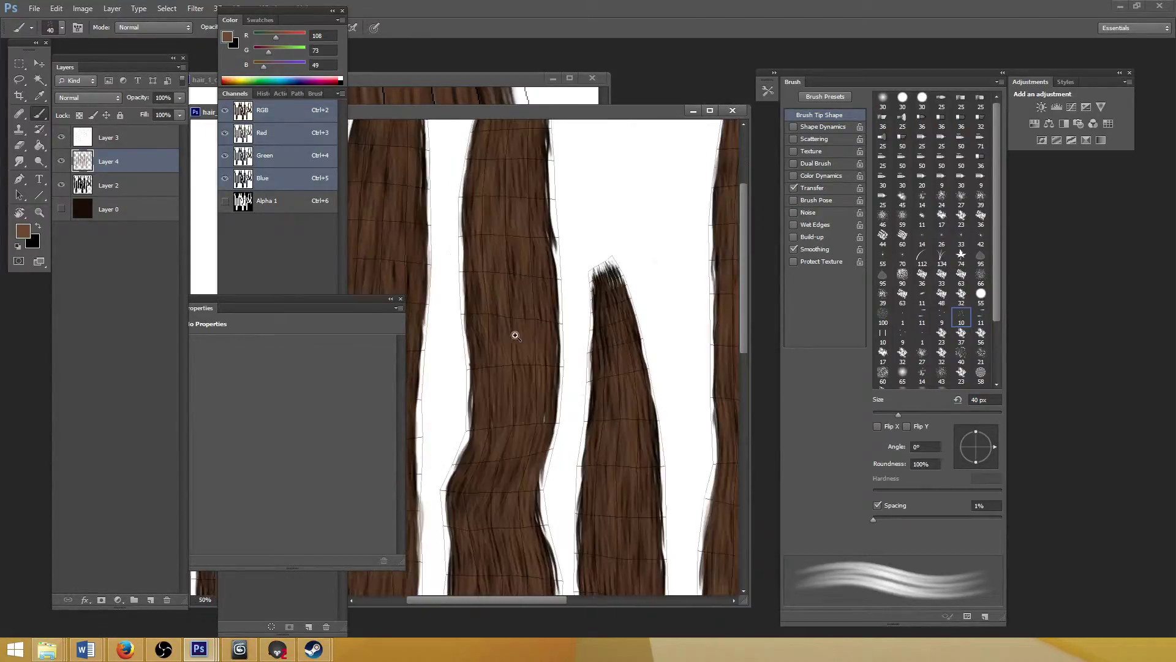
{"action": "left_click_drag", "start_coordinate": [515, 333], "coordinate": [528, 361]}
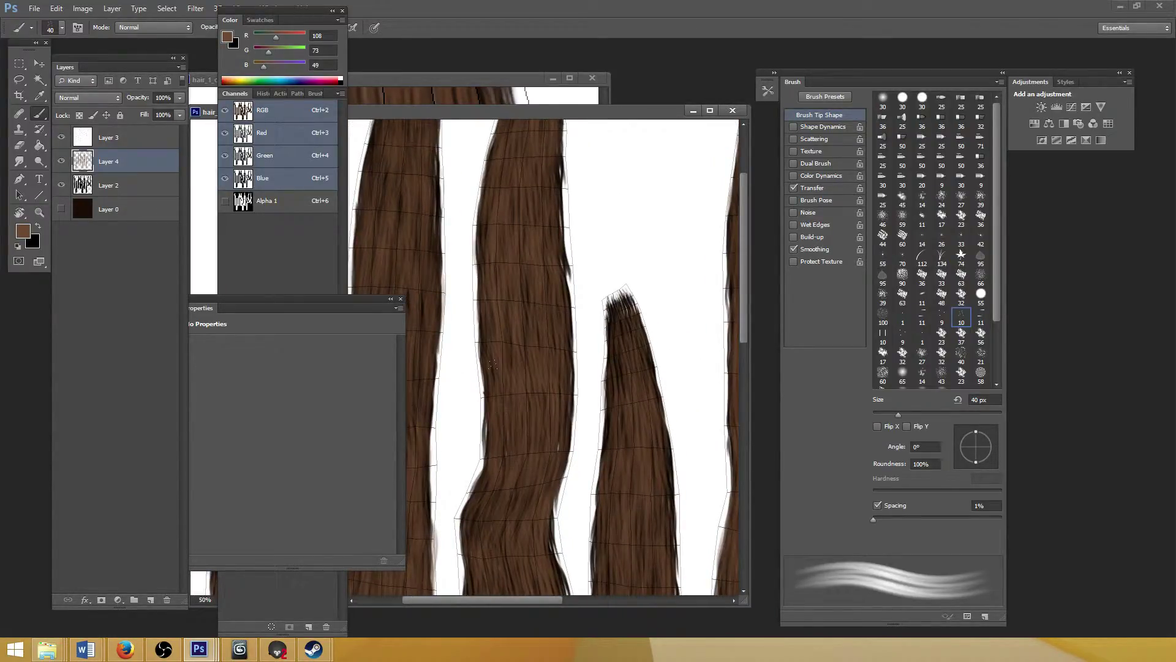
{"action": "left_click_drag", "start_coordinate": [482, 252], "coordinate": [597, 393]}
{"action": "scroll", "coordinate": [542, 312], "scroll_direction": "down", "scroll_amount": 4}
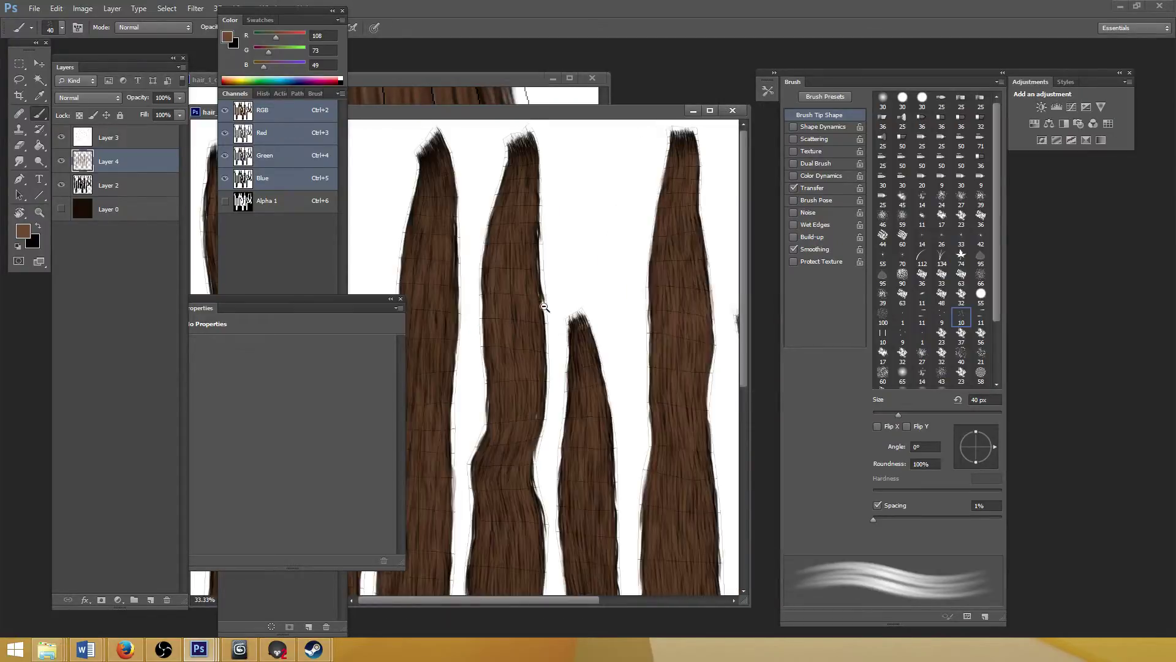
Save hair_2_color.psd, with the dark background Layer 0 shown and the white Layer 3 hidden
{"action": "key", "text": "ctrl+s"}
{"action": "left_click", "coordinate": [60, 209]}
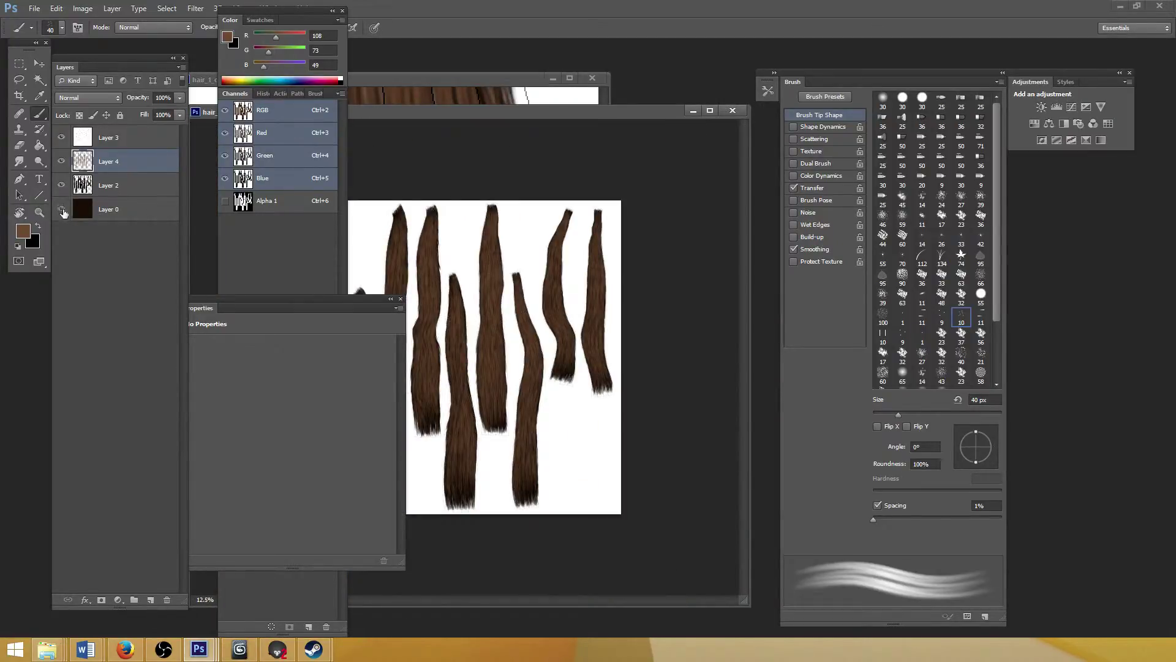
{"action": "left_click", "coordinate": [60, 137]}
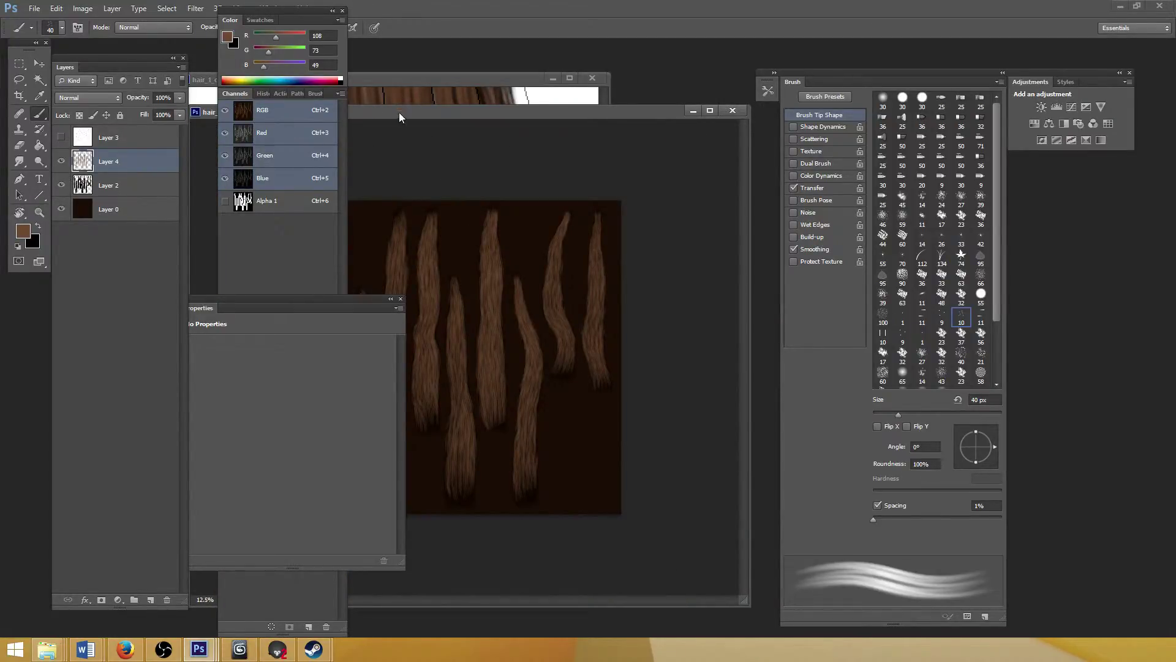
{"action": "left_click_drag", "start_coordinate": [398, 113], "coordinate": [510, 114]}
{"action": "scroll", "coordinate": [419, 168], "scroll_direction": "down", "scroll_amount": 1}
{"action": "double_click", "coordinate": [389, 118]}
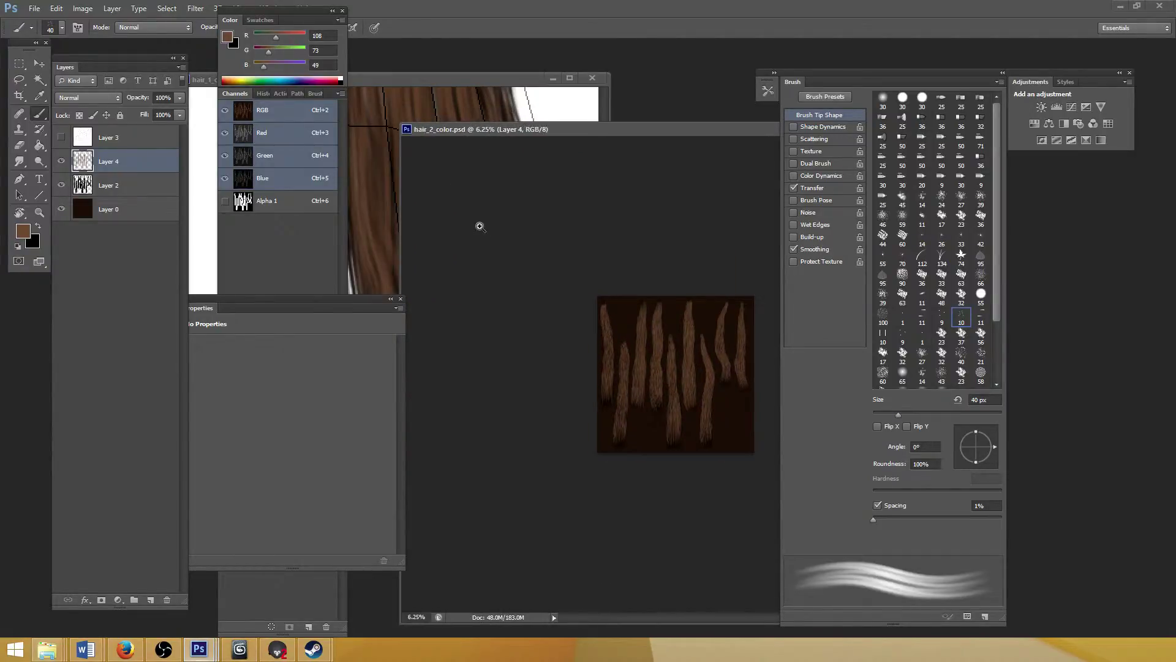
{"action": "scroll", "coordinate": [475, 219], "scroll_direction": "up", "scroll_amount": 1}
Save a Targa copy with alpha channels as hair_2_color.tga in the texture folder, replacing the existing file
{"action": "left_click", "coordinate": [33, 9]}
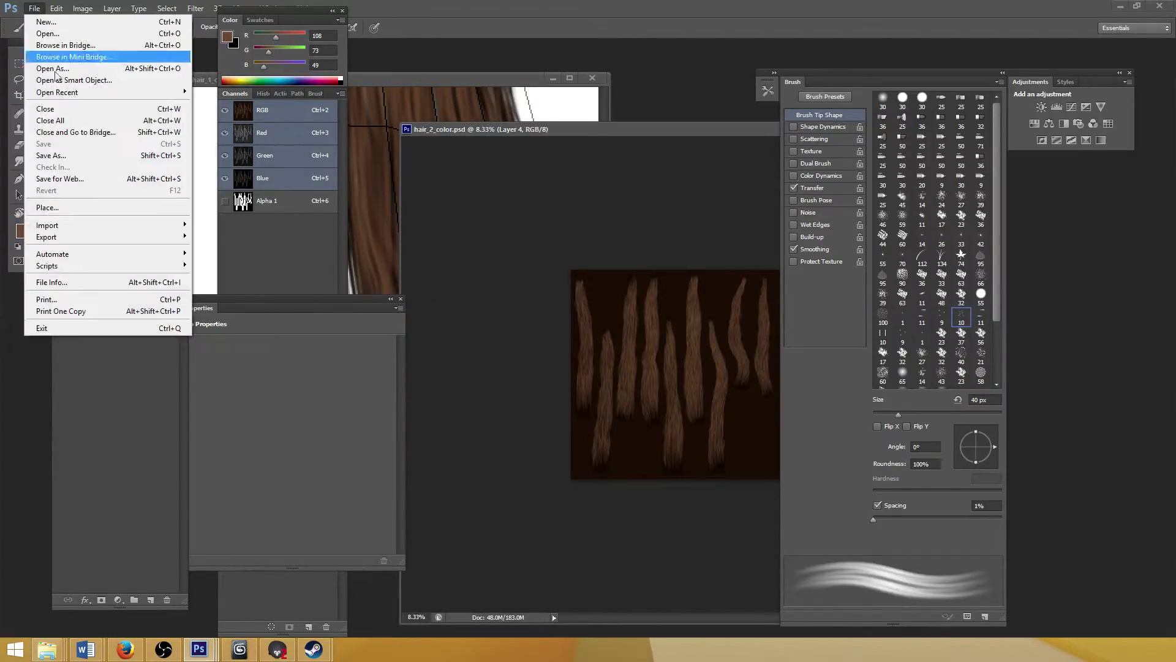
{"action": "left_click", "coordinate": [91, 156]}
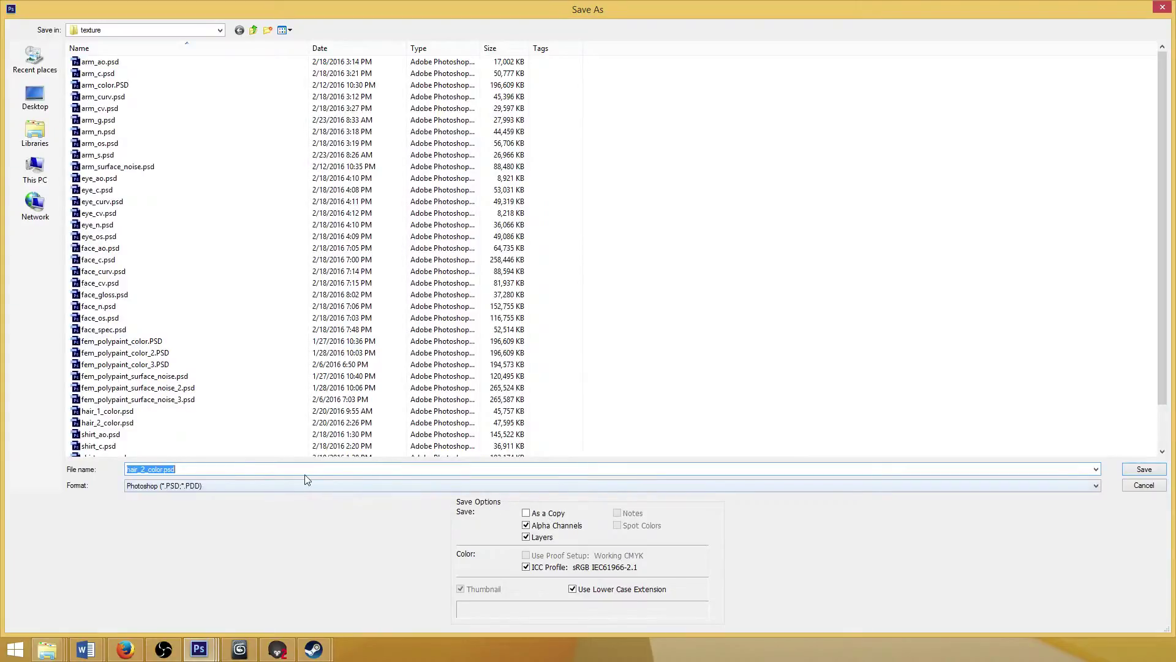
{"action": "left_click", "coordinate": [302, 484]}
{"action": "left_click", "coordinate": [299, 470]}
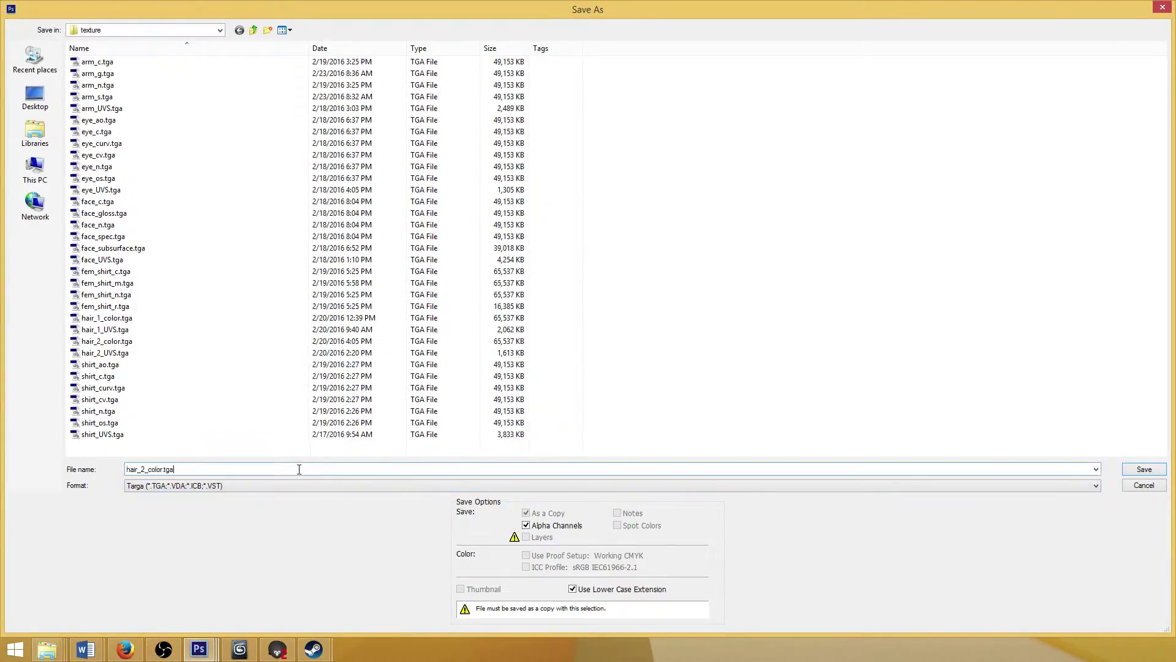
{"action": "left_click", "coordinate": [1131, 471]}
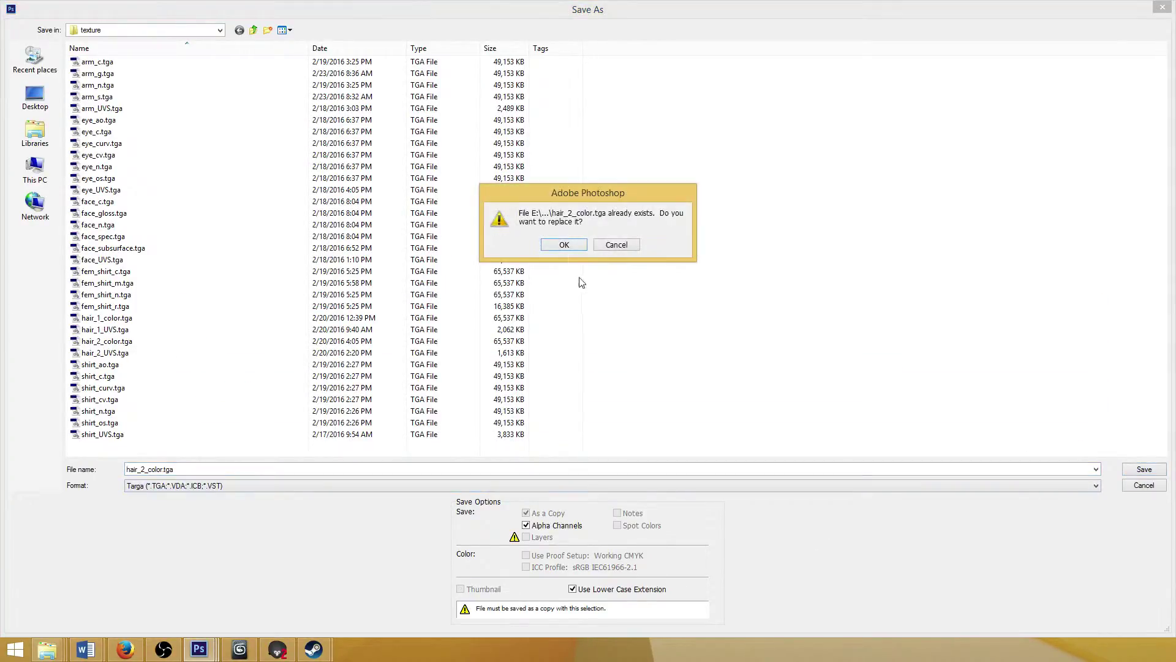
{"action": "left_click", "coordinate": [563, 245]}
{"action": "left_click", "coordinate": [499, 243]}
Bring the other open hair texture document to the front and show its dark background Layer 0
{"action": "left_click_drag", "start_coordinate": [439, 82], "coordinate": [547, 97]}
{"action": "scroll", "coordinate": [517, 168], "scroll_direction": "down", "scroll_amount": 3}
{"action": "left_click", "coordinate": [61, 209]}
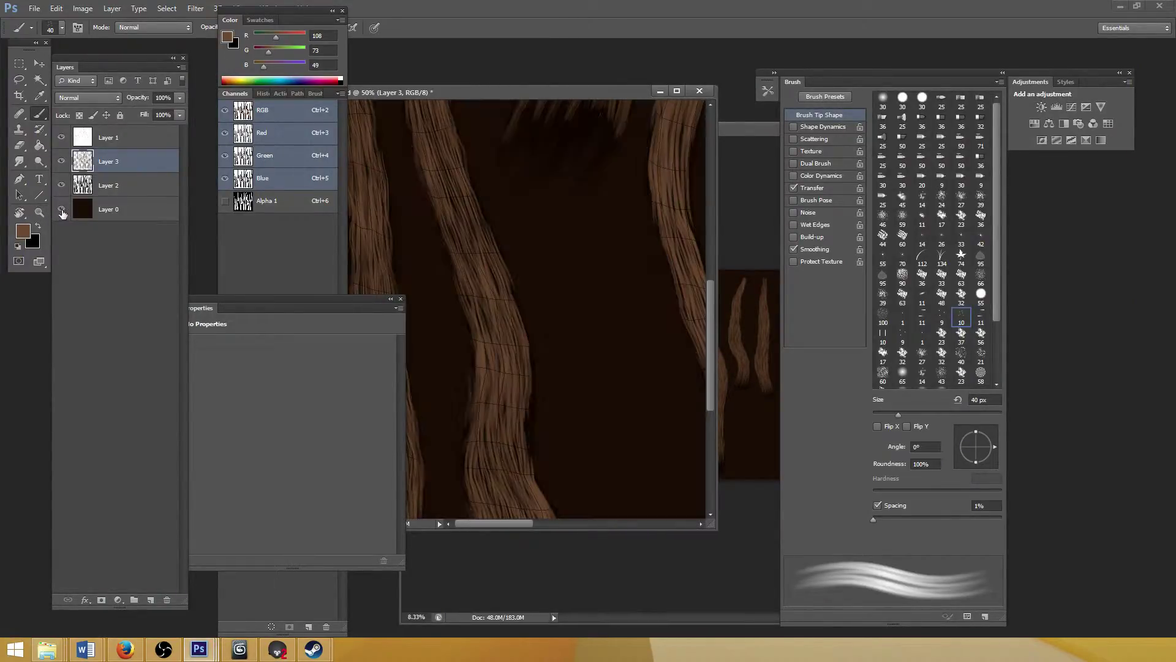
Hide the white Layer 1 in hair_1_color.psd so the strands show against the dark background
{"action": "left_click", "coordinate": [61, 137]}
{"action": "left_click_drag", "start_coordinate": [388, 92], "coordinate": [541, 85]}
{"action": "scroll", "coordinate": [498, 195], "scroll_direction": "down", "scroll_amount": 3}
{"action": "scroll", "coordinate": [461, 308], "scroll_direction": "up", "scroll_amount": 2}
{"action": "scroll", "coordinate": [465, 308], "scroll_direction": "down", "scroll_amount": 1}
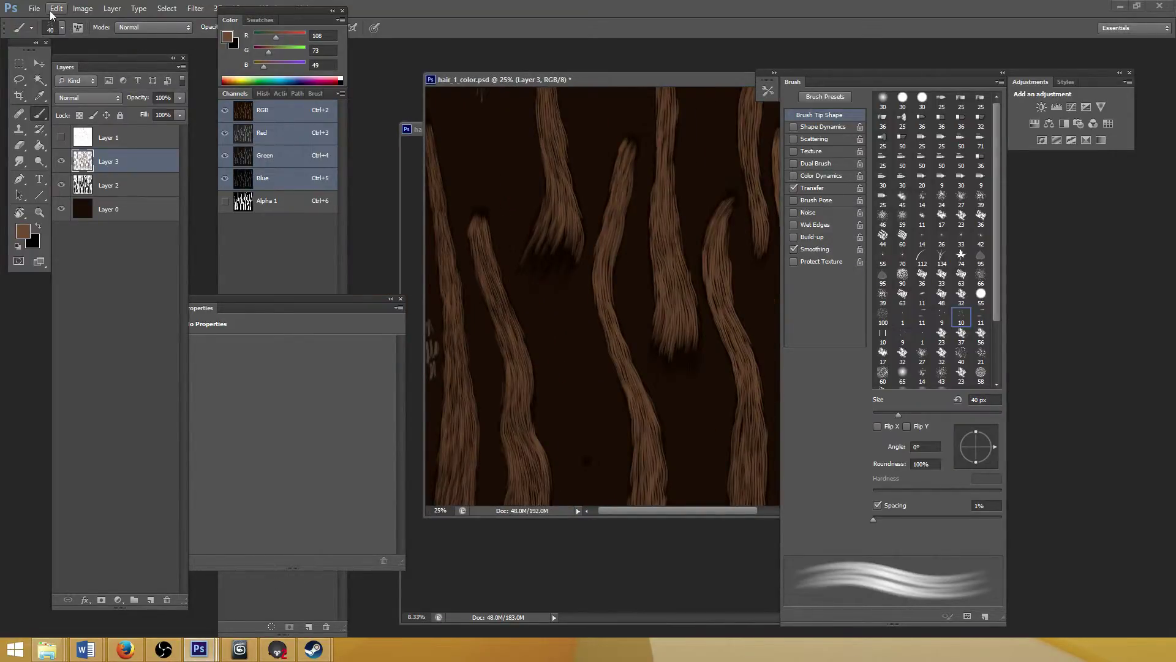
Save a Targa copy with alpha channels as hair_1_color.tga in the texture folder, replacing the existing file
{"action": "left_click", "coordinate": [34, 8]}
{"action": "left_click", "coordinate": [64, 161]}
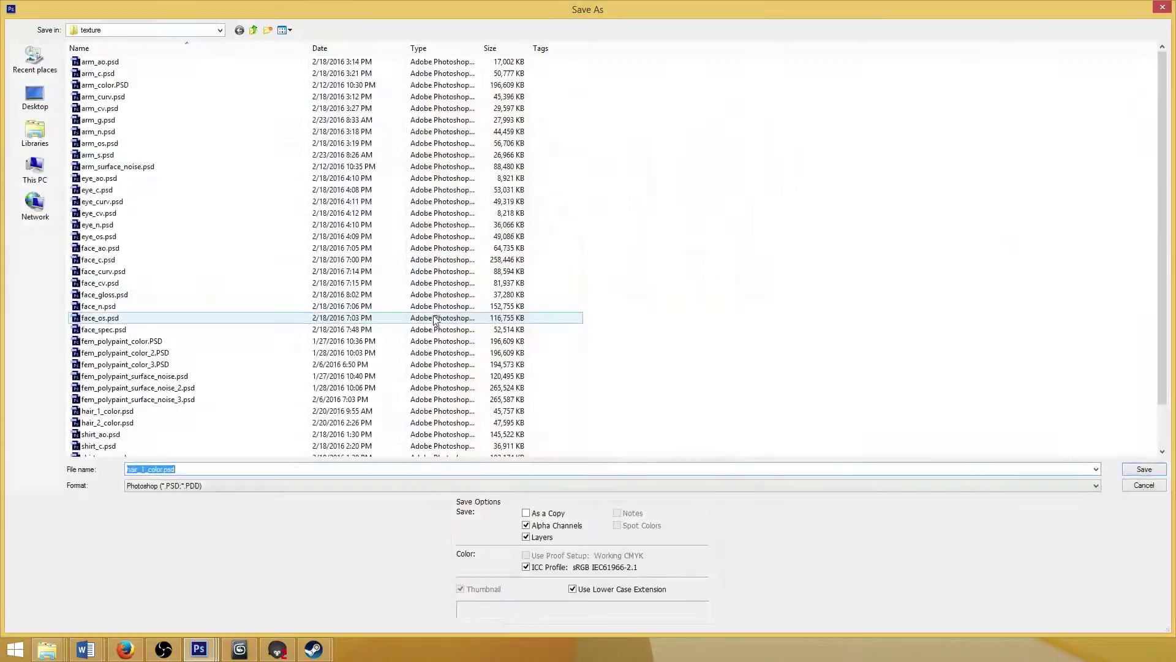
{"action": "left_click", "coordinate": [217, 482]}
{"action": "left_click", "coordinate": [204, 467]}
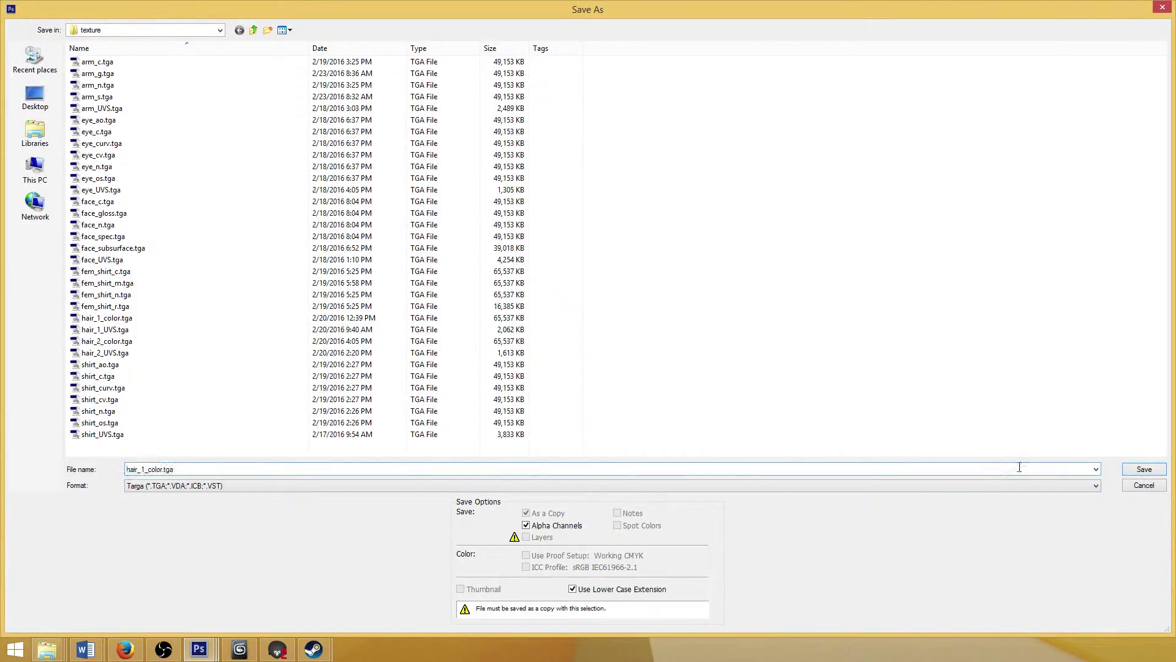
{"action": "left_click", "coordinate": [1140, 470]}
{"action": "left_click", "coordinate": [574, 246]}
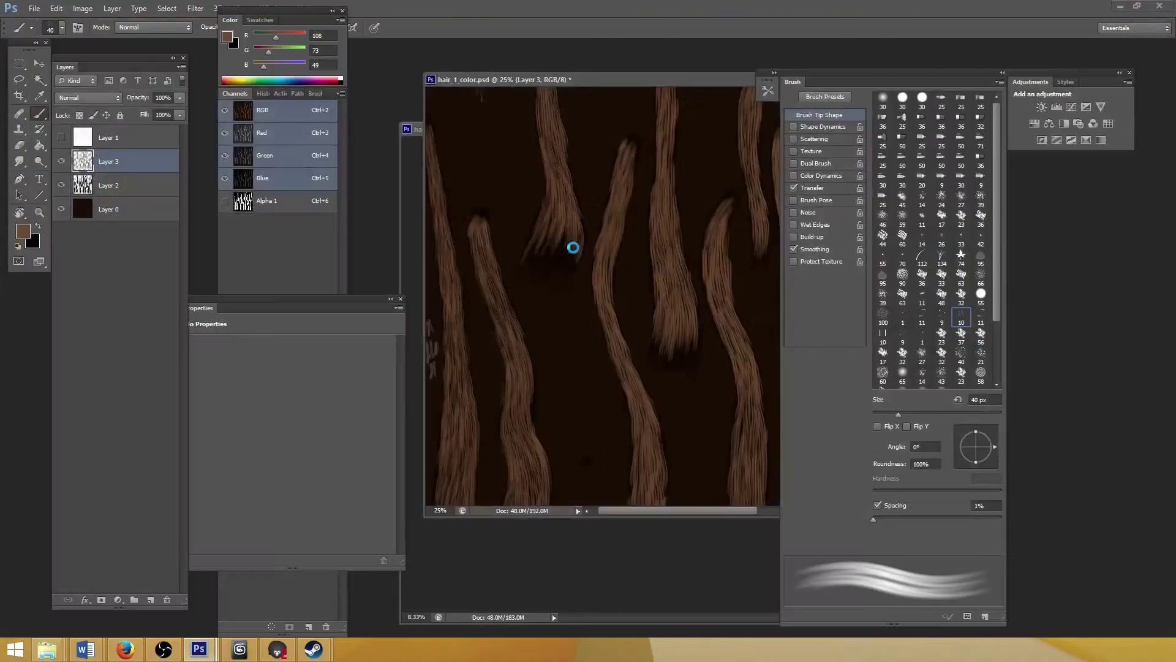
{"action": "left_click", "coordinate": [482, 242]}
Switch to Marmoset Toolbag and set the female hair 1 material's anisotropy direction to 269.1
{"action": "left_click", "coordinate": [277, 649]}
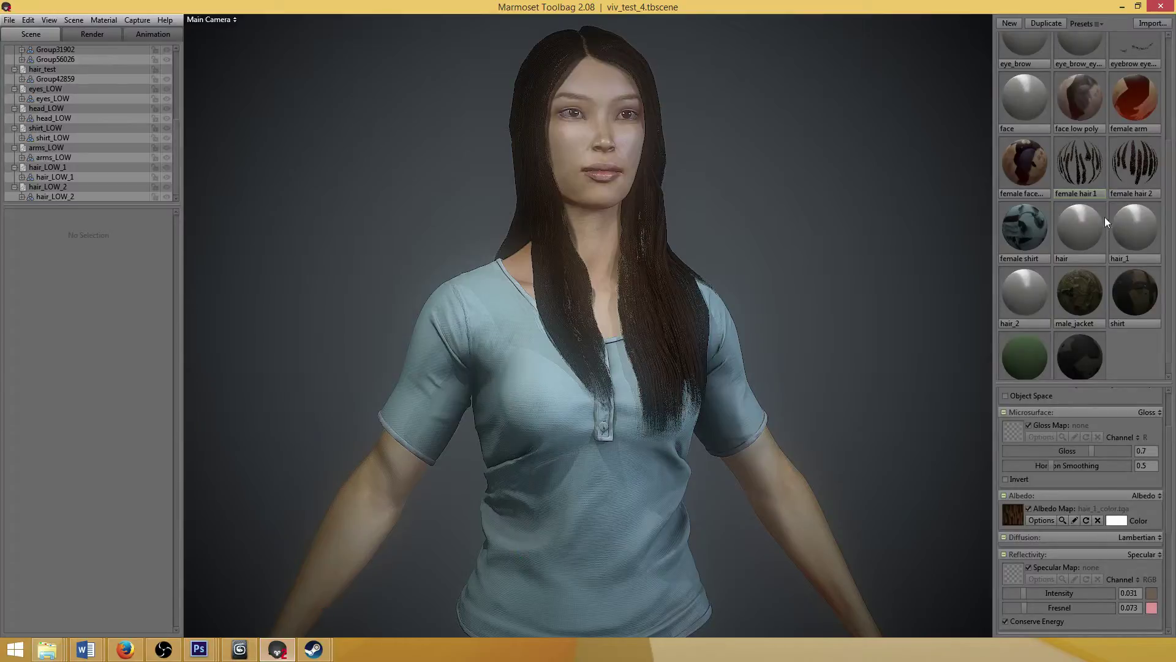
{"action": "scroll", "coordinate": [1089, 508], "scroll_direction": "down", "scroll_amount": 5}
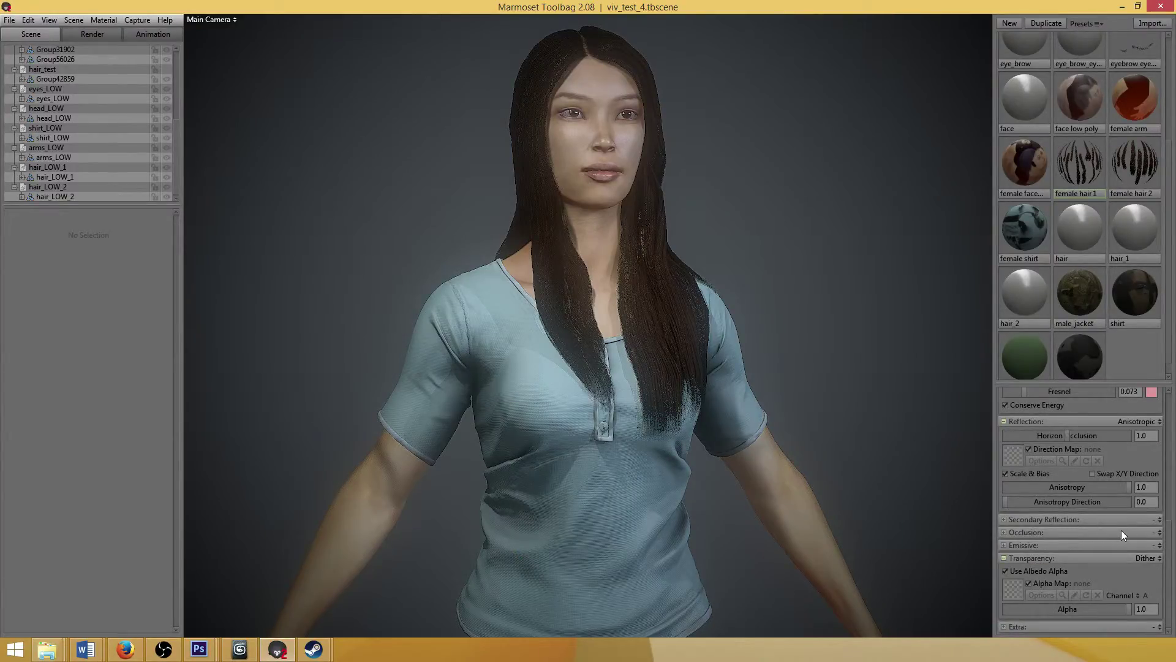
{"action": "scroll", "coordinate": [1121, 531], "scroll_direction": "up", "scroll_amount": 1}
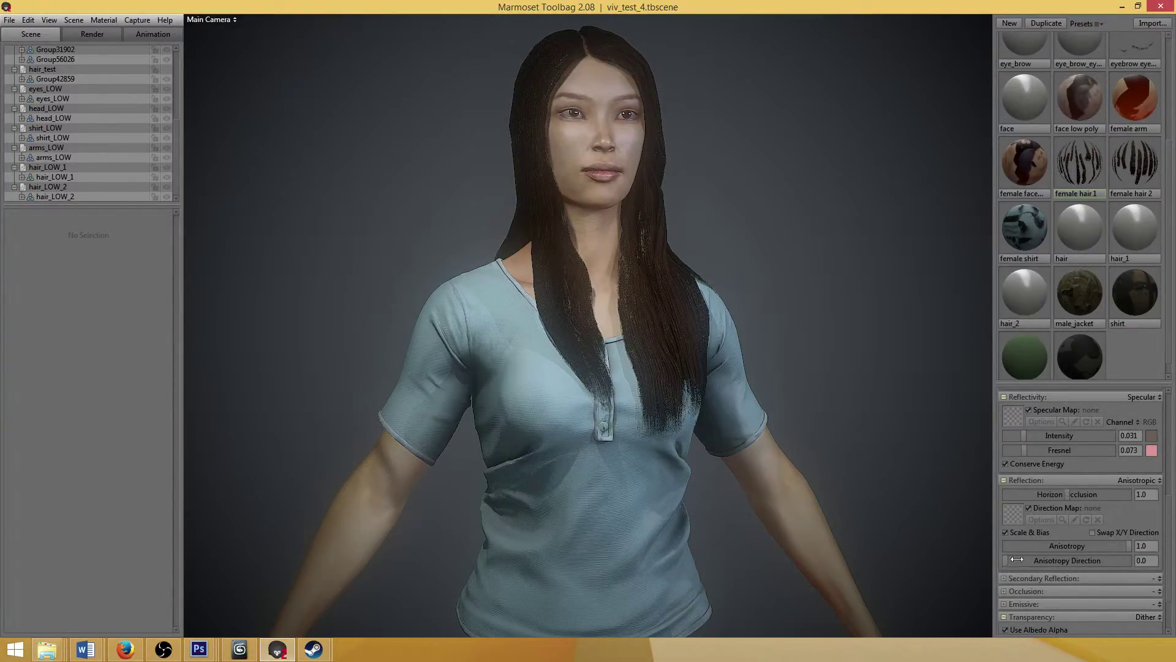
{"action": "left_click_drag", "start_coordinate": [1006, 560], "coordinate": [1098, 552]}
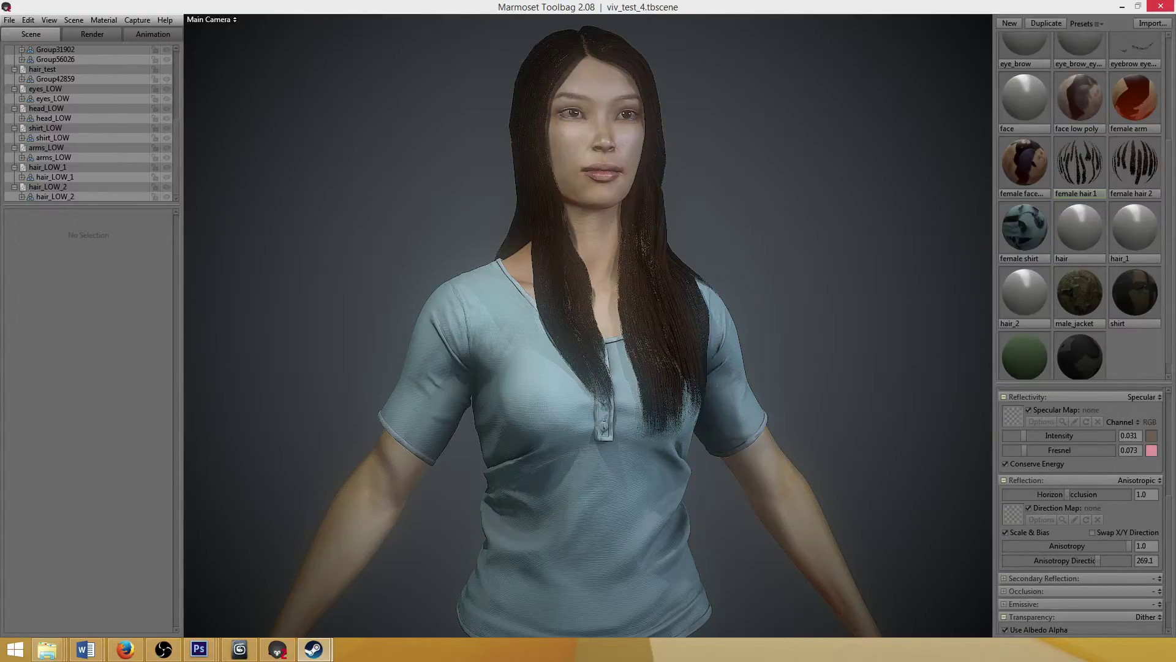
{"action": "left_click", "coordinate": [1161, 6]}
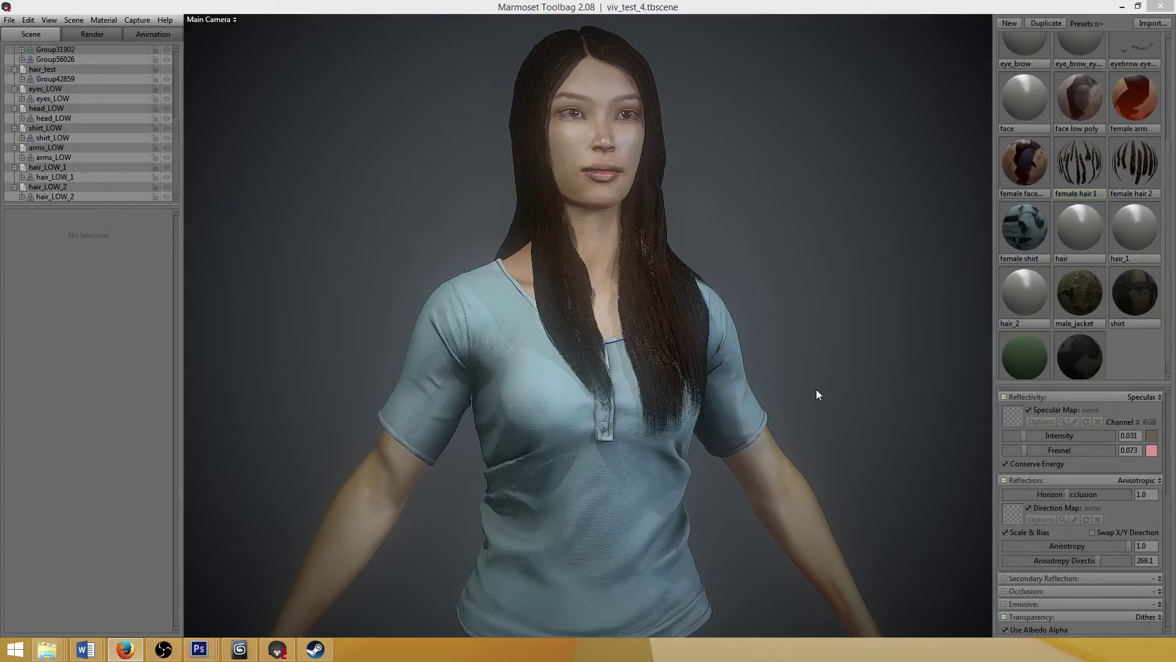
{"action": "left_click", "coordinate": [777, 6]}
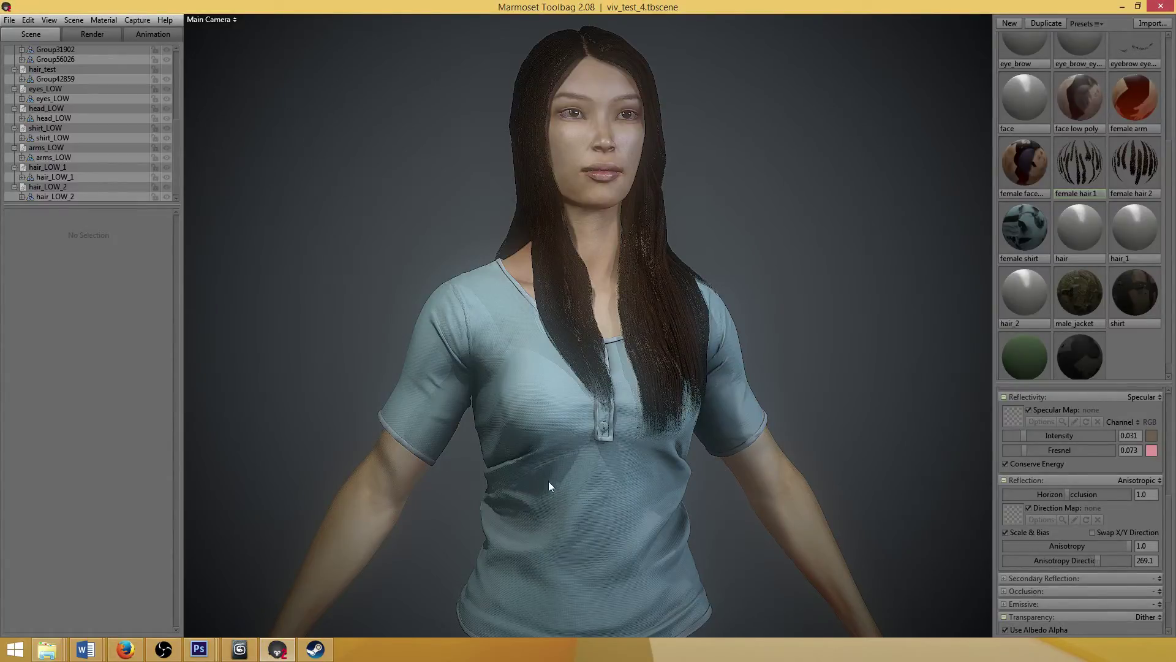
Switch to 3ds Max and reposition a small group of neighbouring vertices on the hair_LOW_1 mesh
{"action": "left_click", "coordinate": [239, 649]}
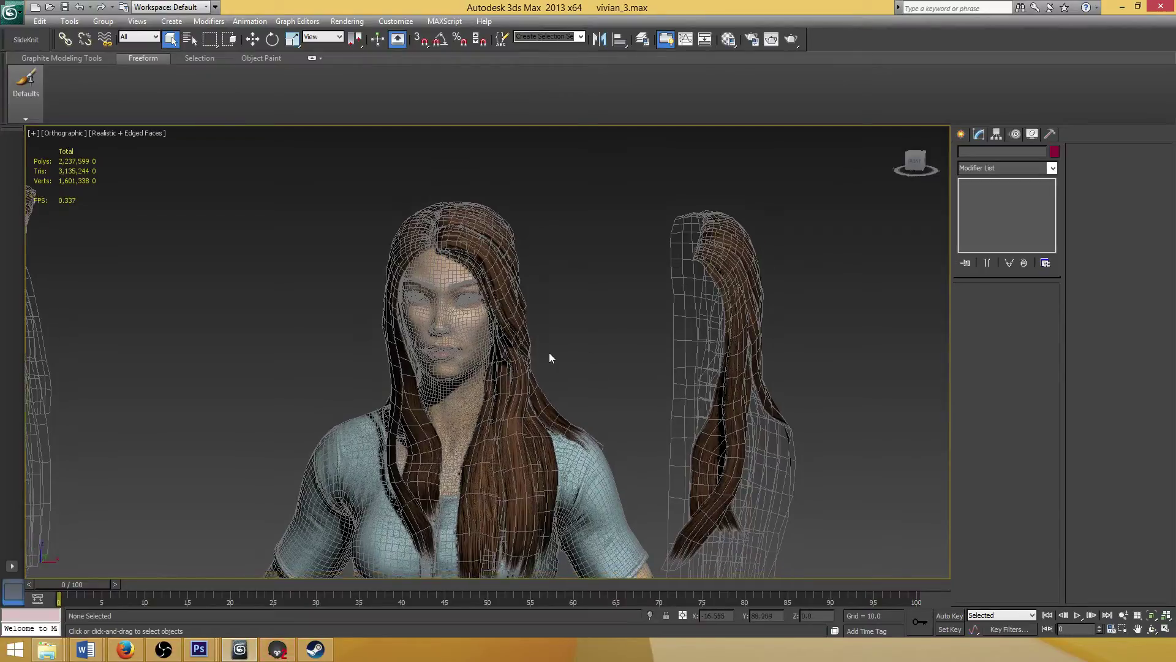
{"action": "scroll", "coordinate": [549, 354], "scroll_direction": "up", "scroll_amount": 5}
{"action": "left_click", "coordinate": [580, 364]}
{"action": "left_click_drag", "start_coordinate": [580, 364], "coordinate": [673, 338]}
{"action": "scroll", "coordinate": [620, 358], "scroll_direction": "up", "scroll_amount": 3}
{"action": "scroll", "coordinate": [620, 360], "scroll_direction": "up", "scroll_amount": 3}
{"action": "key", "text": "1"}
{"action": "left_click", "coordinate": [678, 363]}
{"action": "left_click", "coordinate": [657, 355], "text": "ctrl"}
{"action": "left_click", "coordinate": [653, 371], "text": "ctrl"}
{"action": "left_click", "coordinate": [252, 39]}
{"action": "left_click_drag", "start_coordinate": [712, 343], "coordinate": [686, 337]}
{"action": "left_click", "coordinate": [686, 326], "text": "ctrl"}
{"action": "left_click_drag", "start_coordinate": [704, 353], "coordinate": [637, 415]}
Select single vertices of hair_LOW_1 and examine the hair mesh around the forehead
{"action": "scroll", "coordinate": [659, 365], "scroll_direction": "down", "scroll_amount": 2}
{"action": "scroll", "coordinate": [640, 343], "scroll_direction": "up", "scroll_amount": 2}
{"action": "left_click", "coordinate": [603, 370]}
{"action": "left_click", "coordinate": [606, 326]}
{"action": "scroll", "coordinate": [674, 325], "scroll_direction": "down", "scroll_amount": 2}
{"action": "scroll", "coordinate": [668, 326], "scroll_direction": "up", "scroll_amount": 2}
{"action": "scroll", "coordinate": [625, 328], "scroll_direction": "down", "scroll_amount": 3}
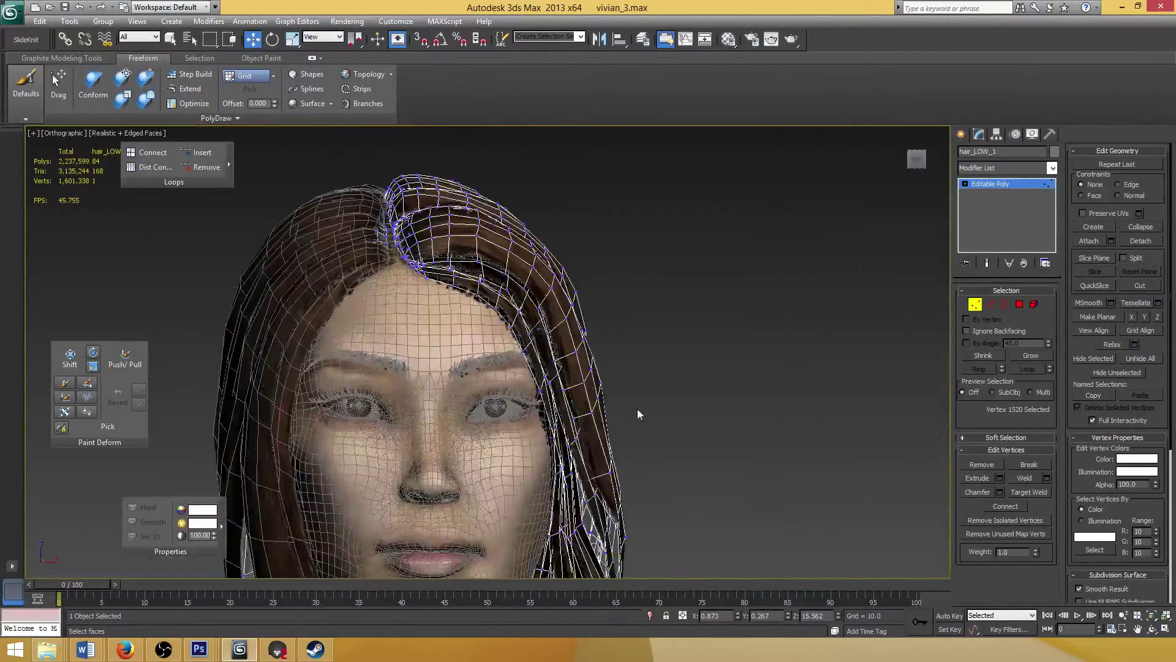
Switch to Marmoset Toolbag and set the female hair 1 material's anisotropy direction to 156.8
{"action": "left_click", "coordinate": [283, 649]}
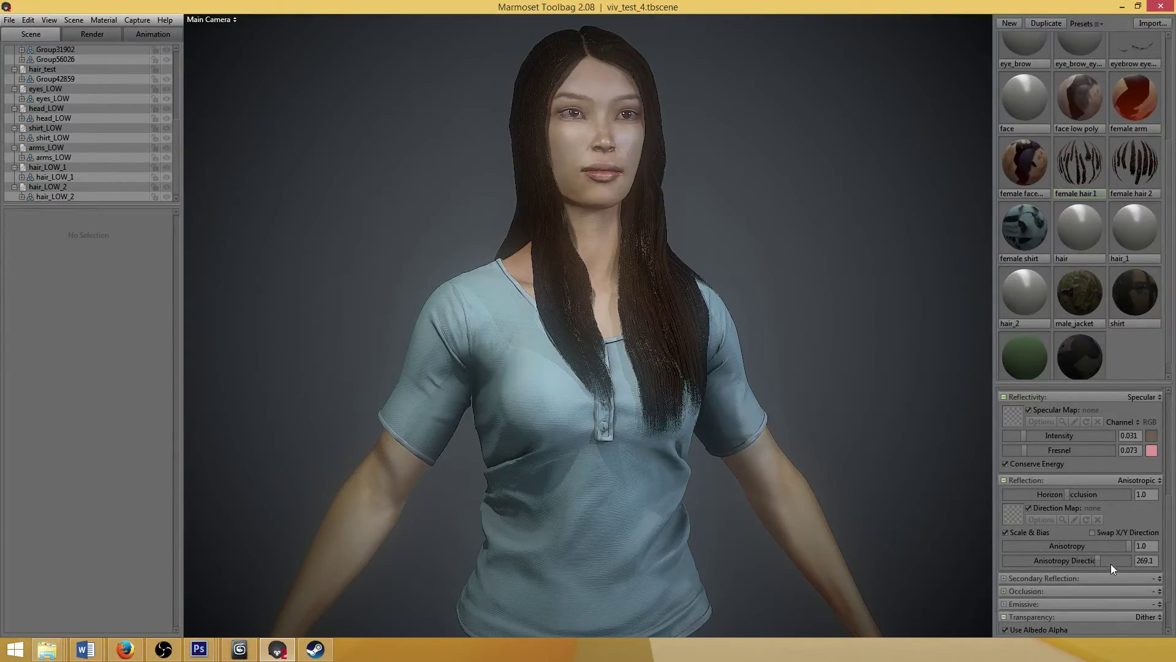
{"action": "mouse_move", "coordinate": [1101, 559]}
{"action": "left_mouse_down"}
{"action": "mouse_move", "coordinate": [1020, 558]}
{"action": "mouse_move", "coordinate": [1066, 543]}
{"action": "left_mouse_up"}
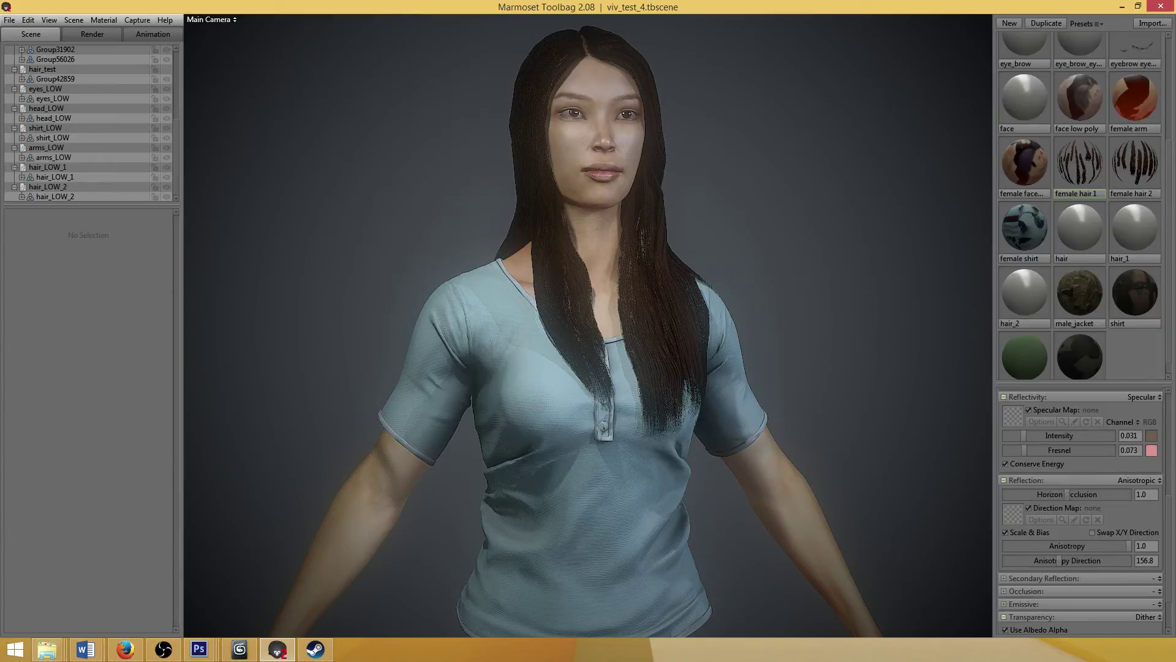